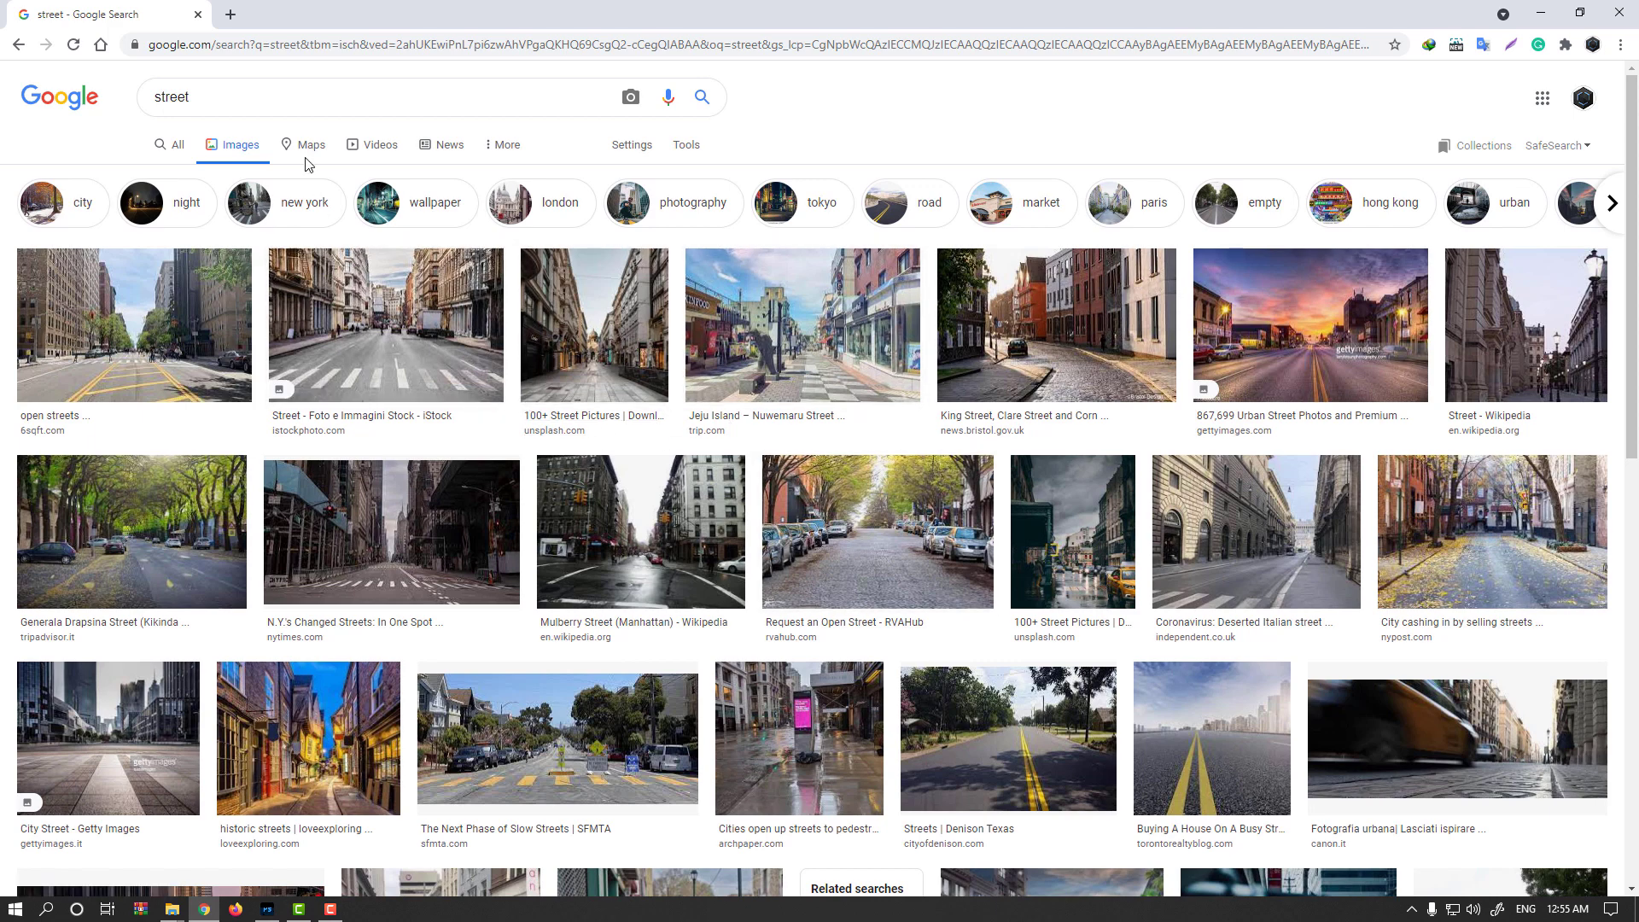
Step: Search Google in a new tab for "asphalt texture" and show the image results
left_click(229, 14)
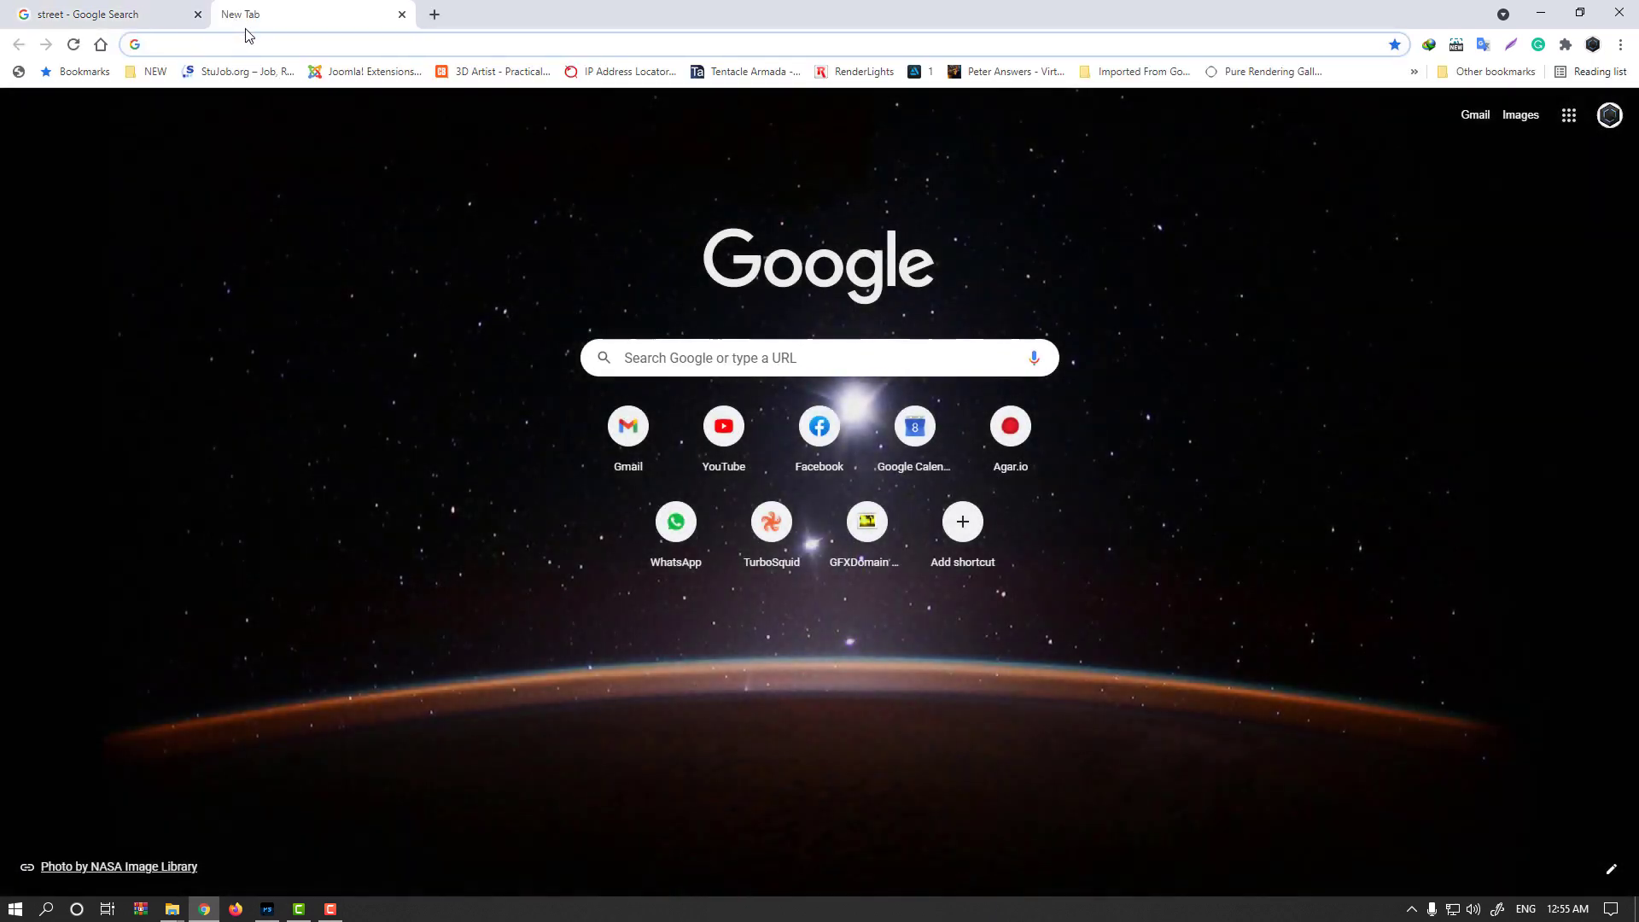
type("aspl")
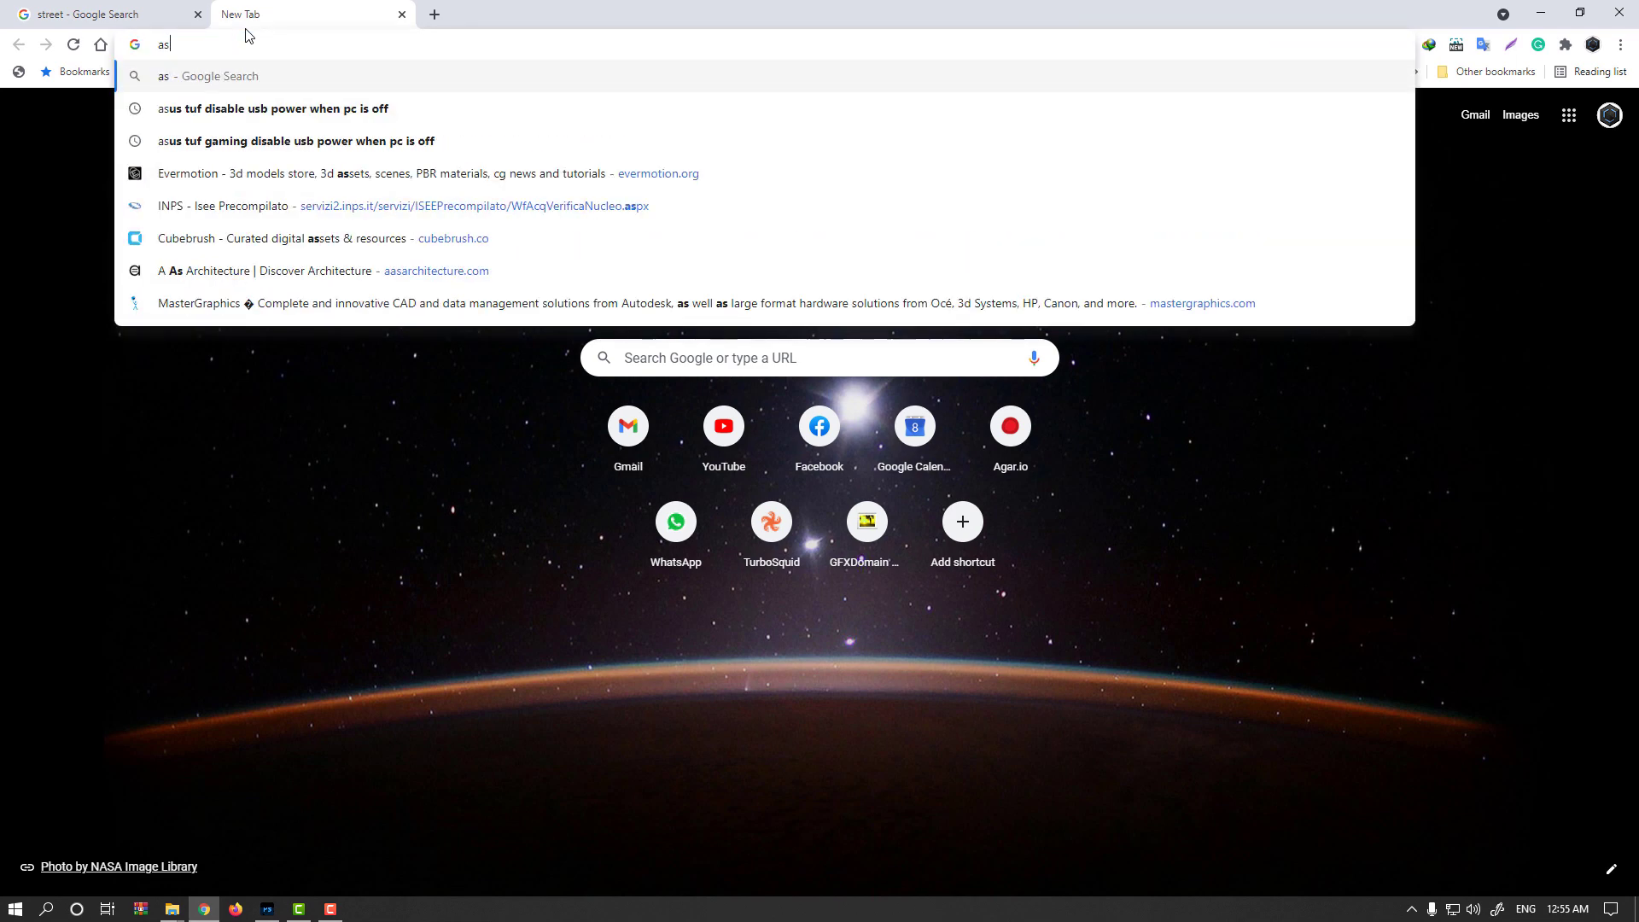
key("BackSpace")
type("halt ")
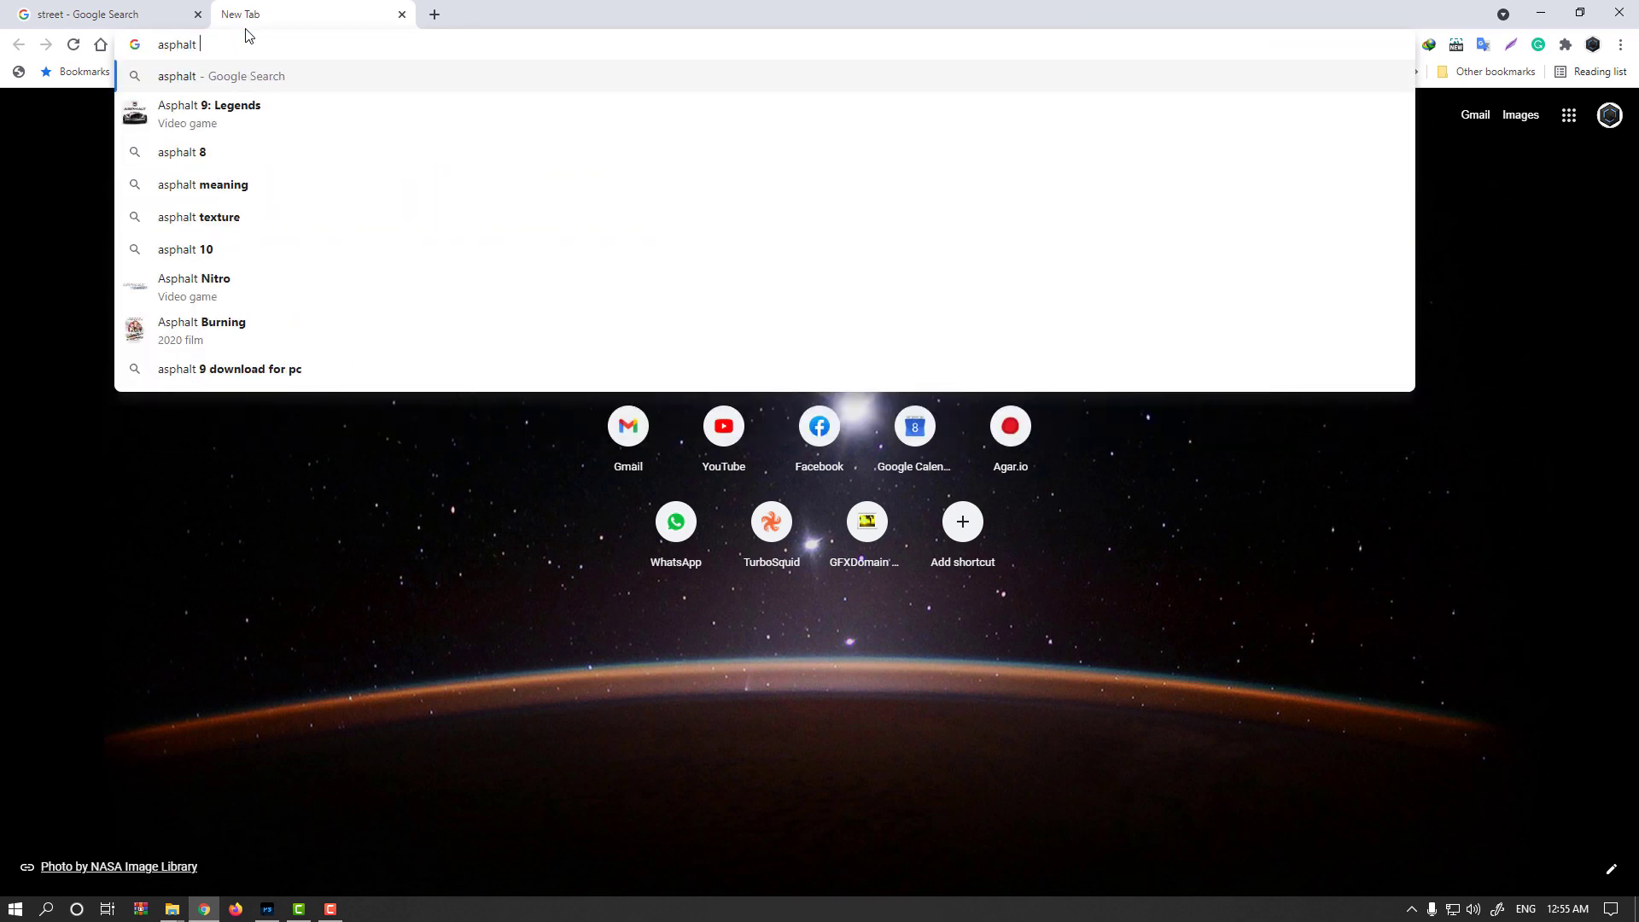
type("texture")
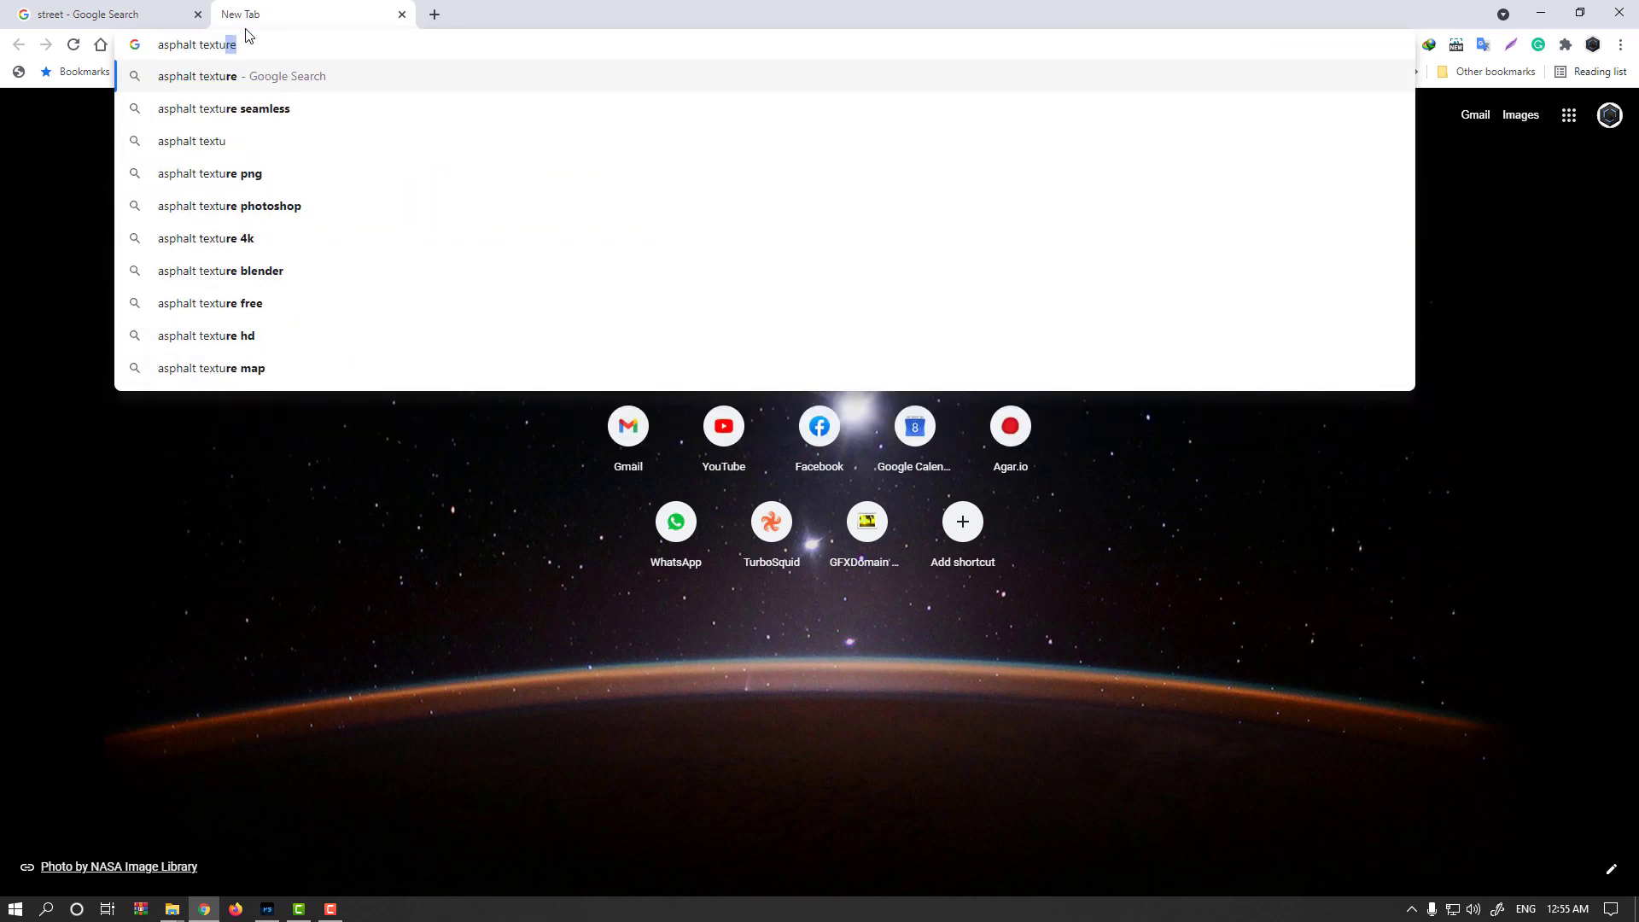
key("Return")
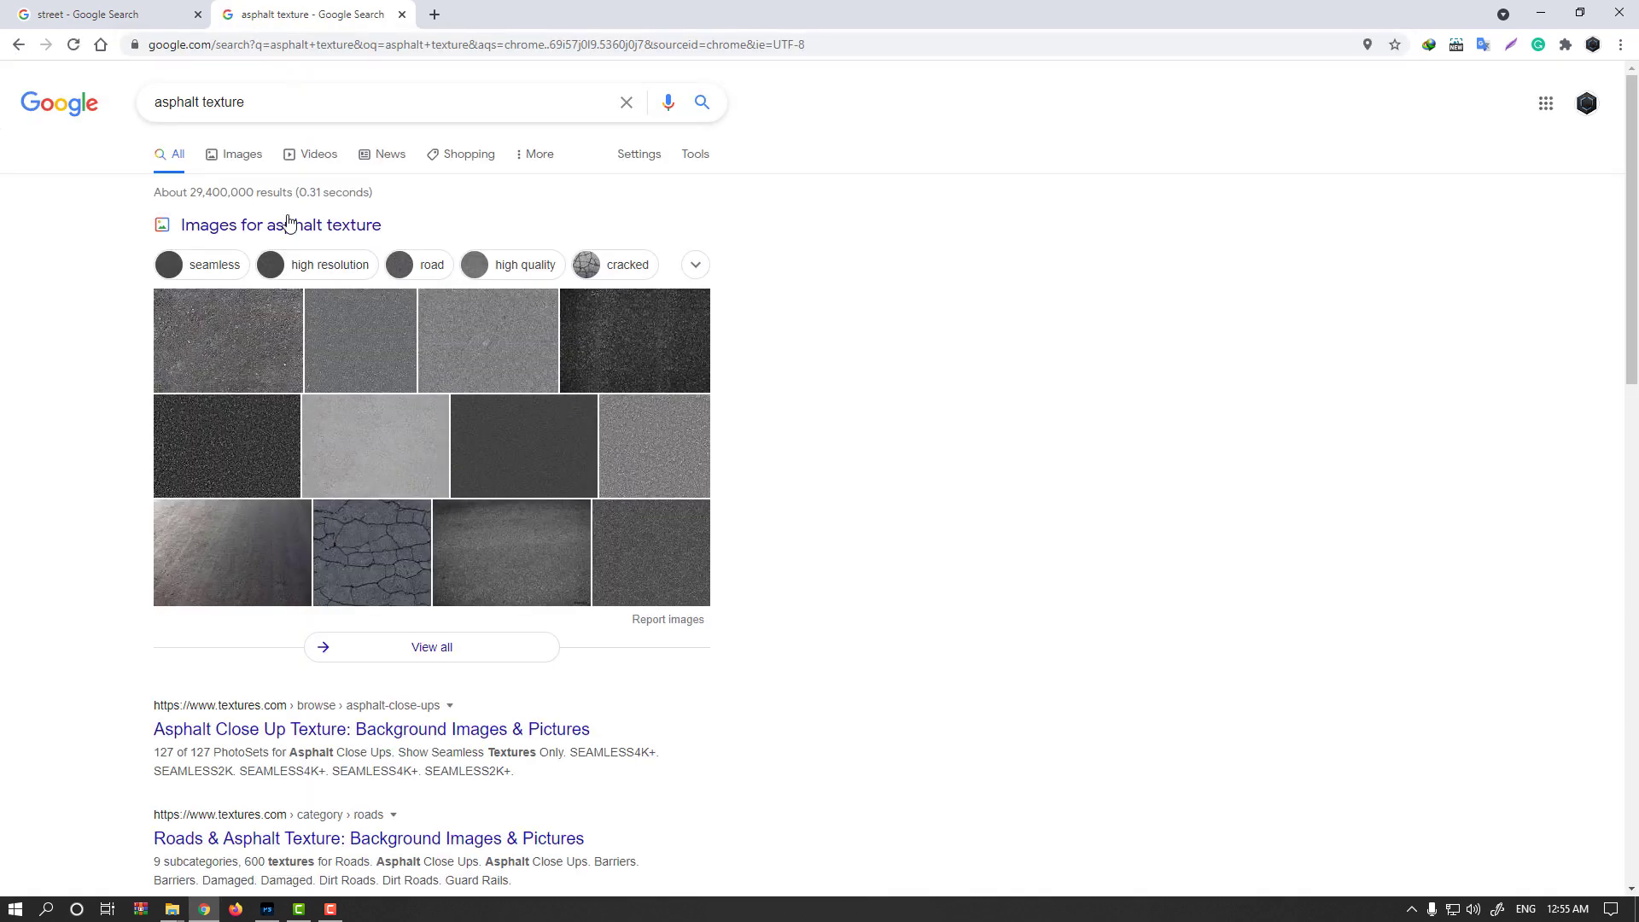
left_click(245, 155)
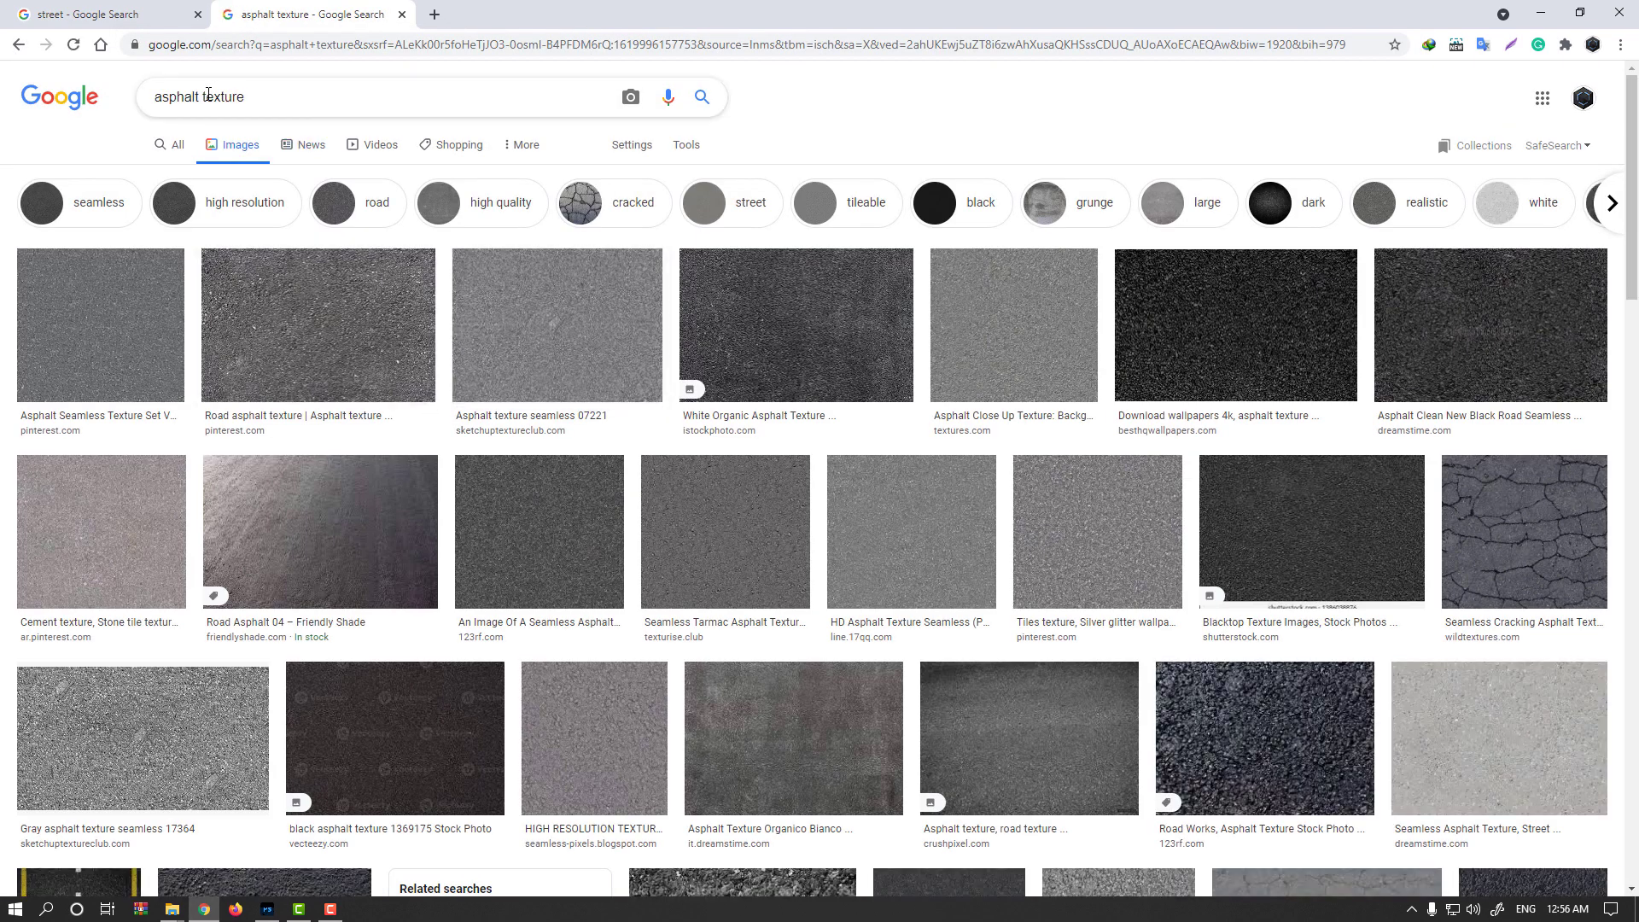
Step: Refine the image search to "asphalt road texture" and look through the results for a road with lane markings
left_click(203, 97)
type("road")
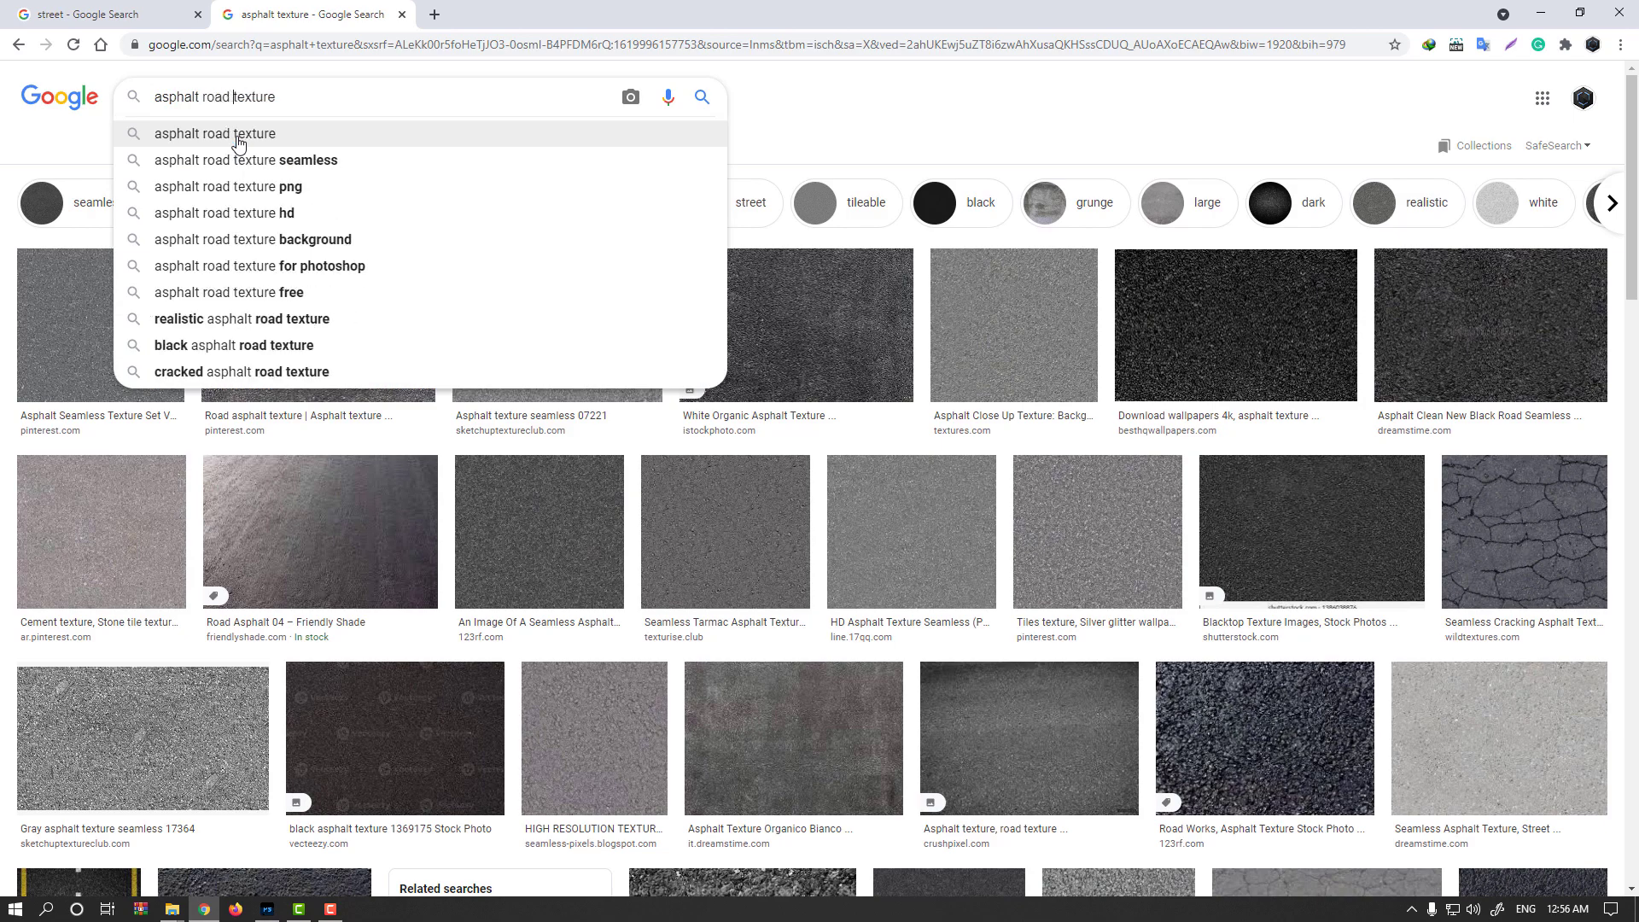
key("Return")
scroll(936, 603, "down", 3)
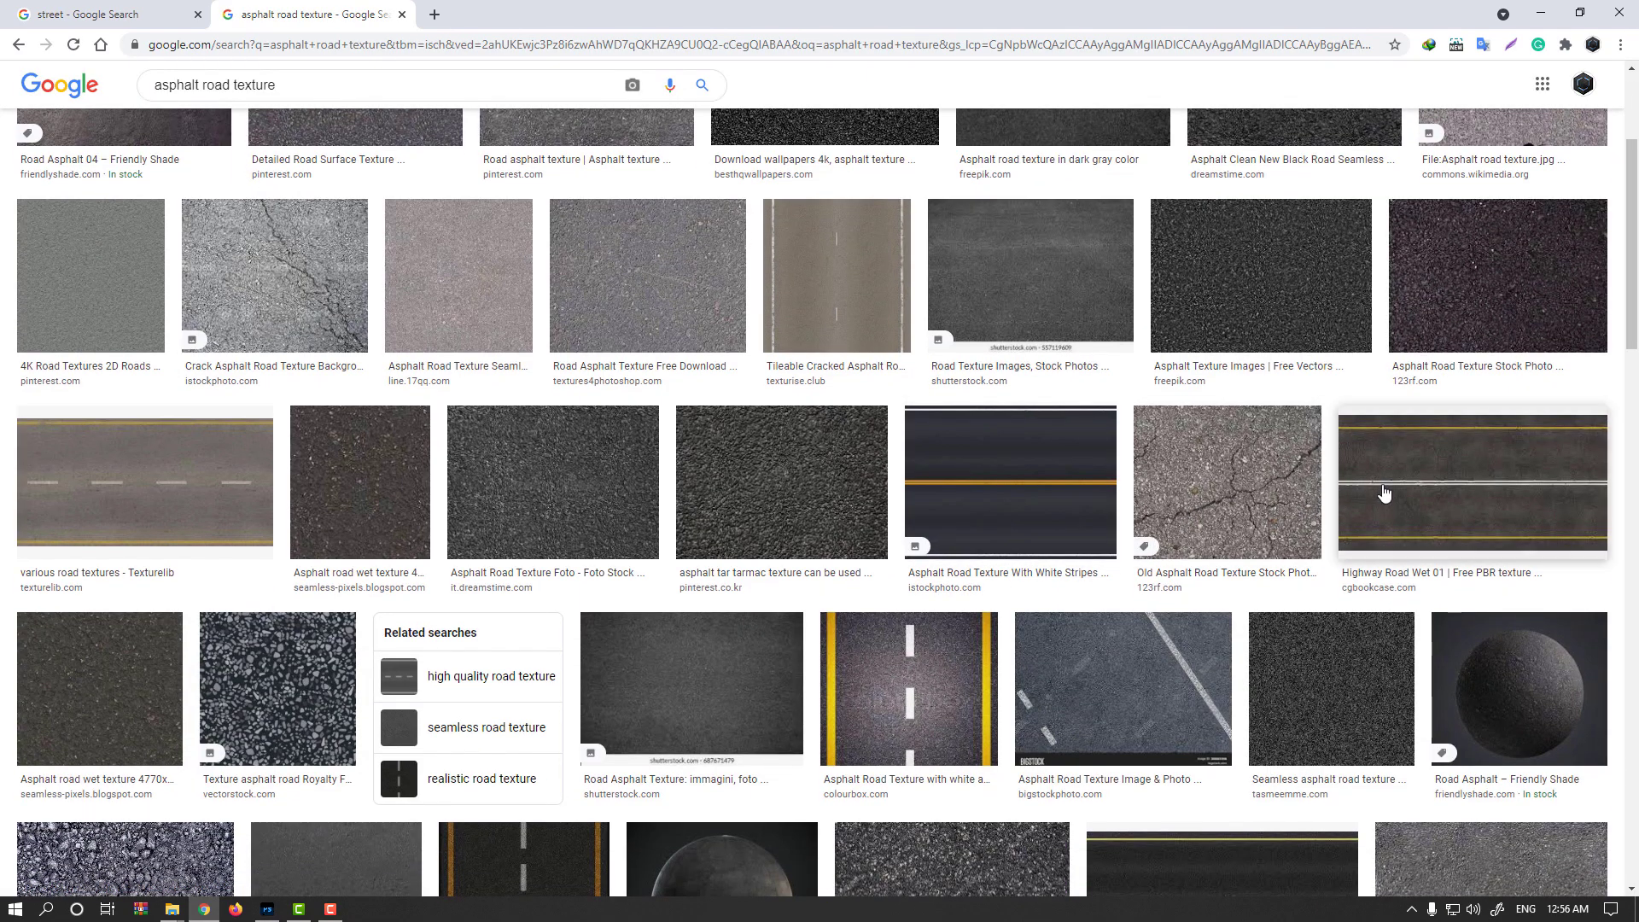
Step: Open the "Highway Road Wet 01" image result from cgbookcase.com in a new tab and copy the image
left_click(1416, 468, "ctrl+shift")
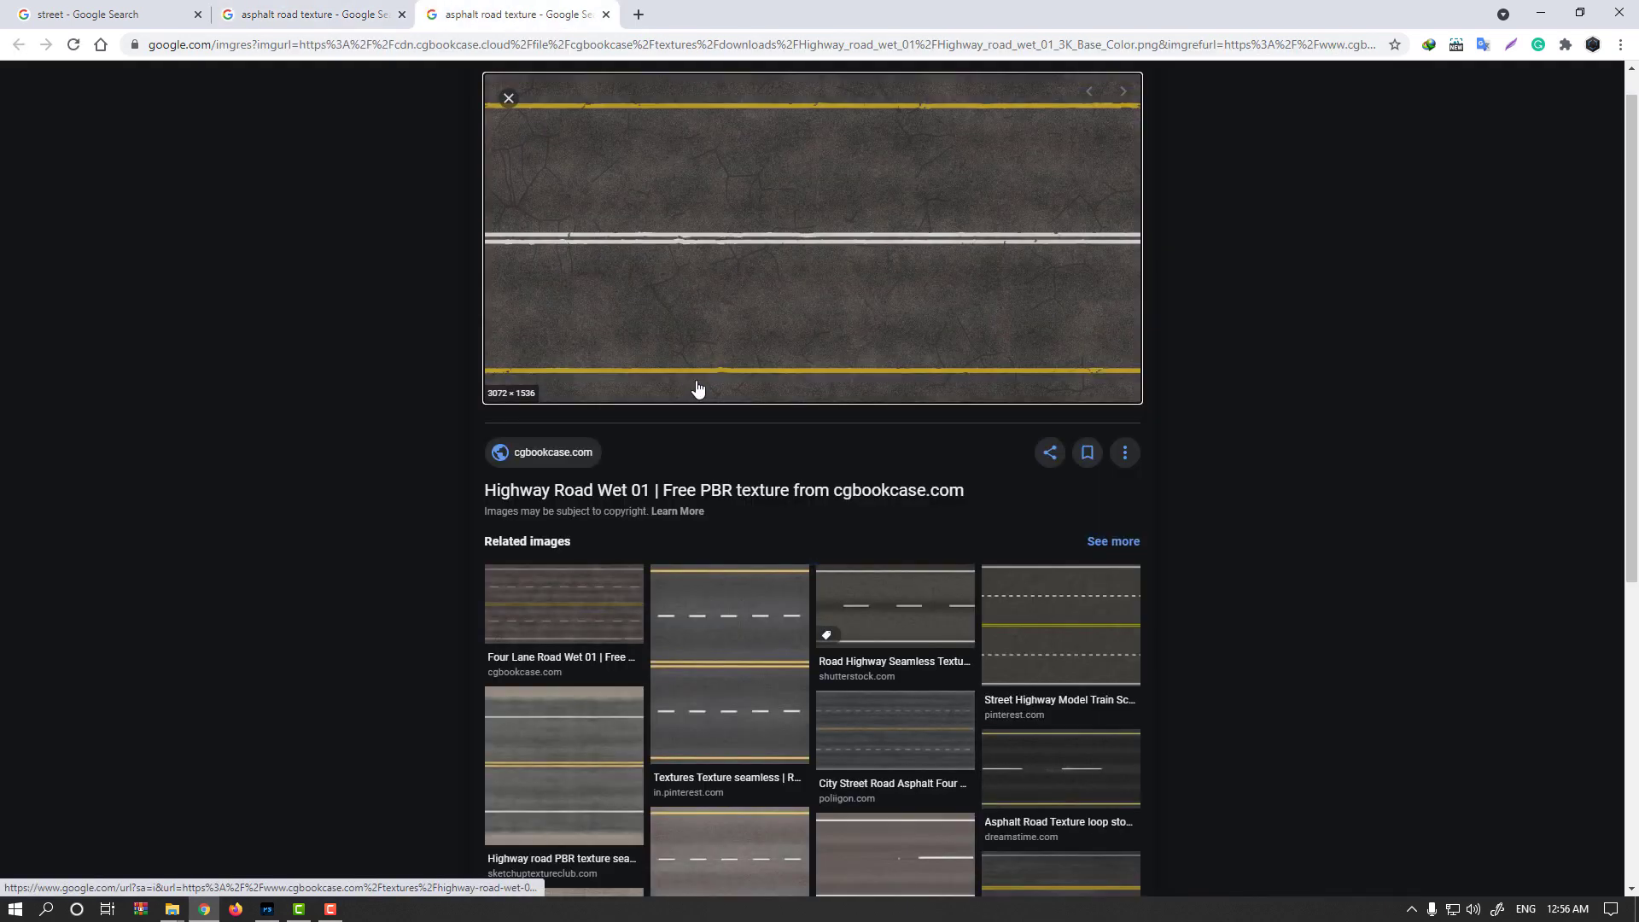
right_click(671, 253)
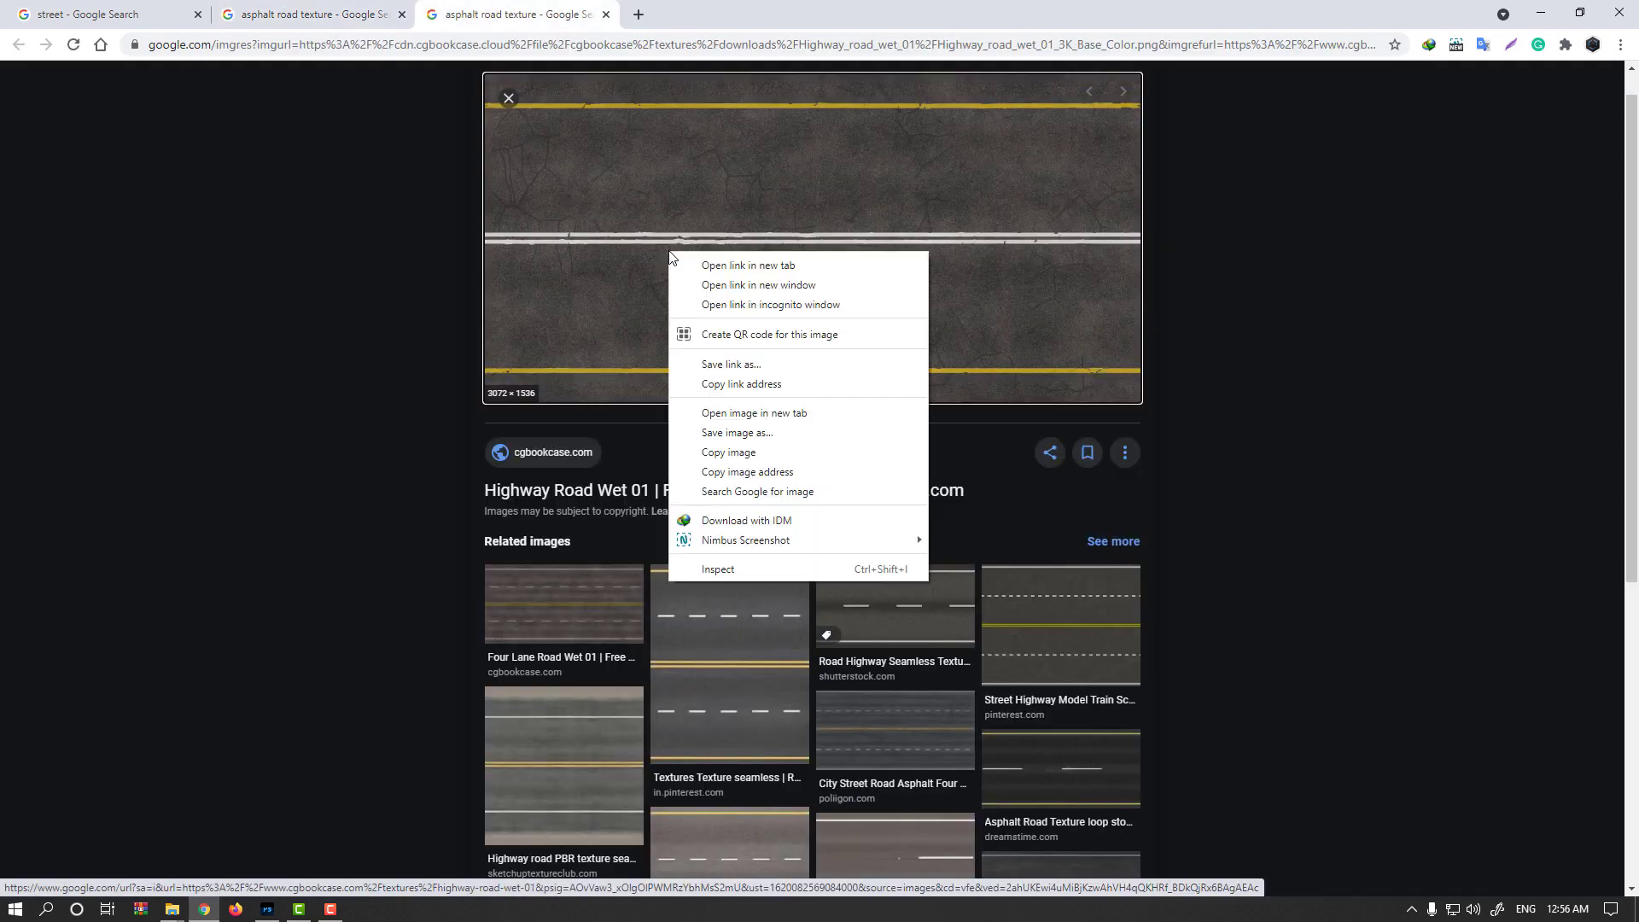
left_click(728, 451)
Step: Switch to Photoshop, paste the road texture into Chapter4_Scene.psd and convert its layer to a smart object
left_click(267, 909)
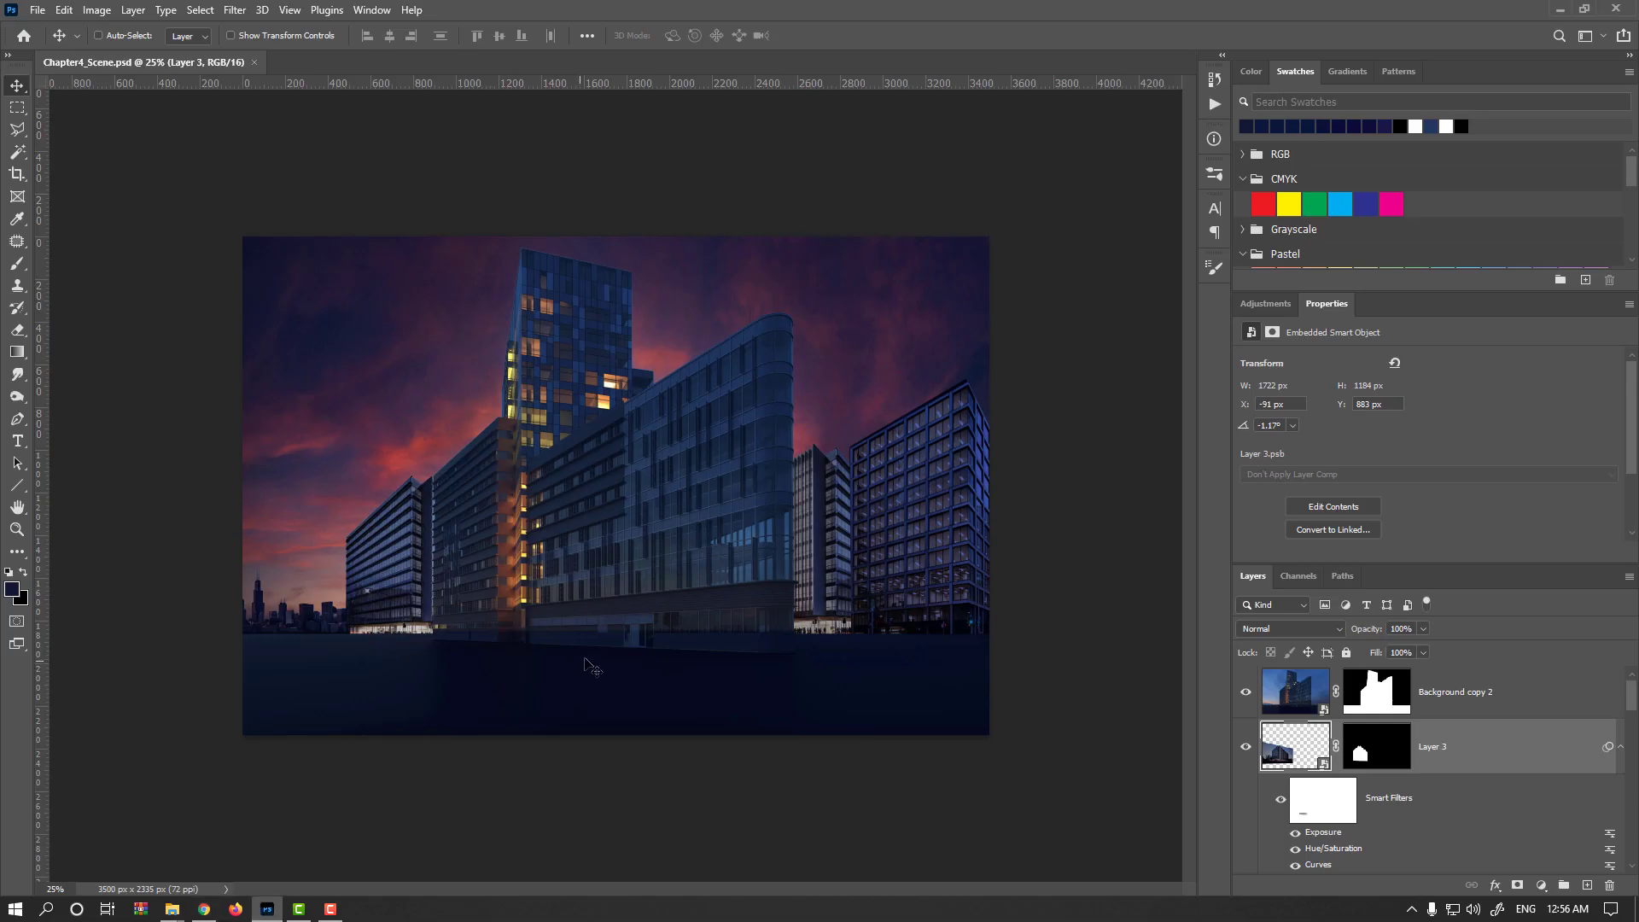
key("ctrl+v")
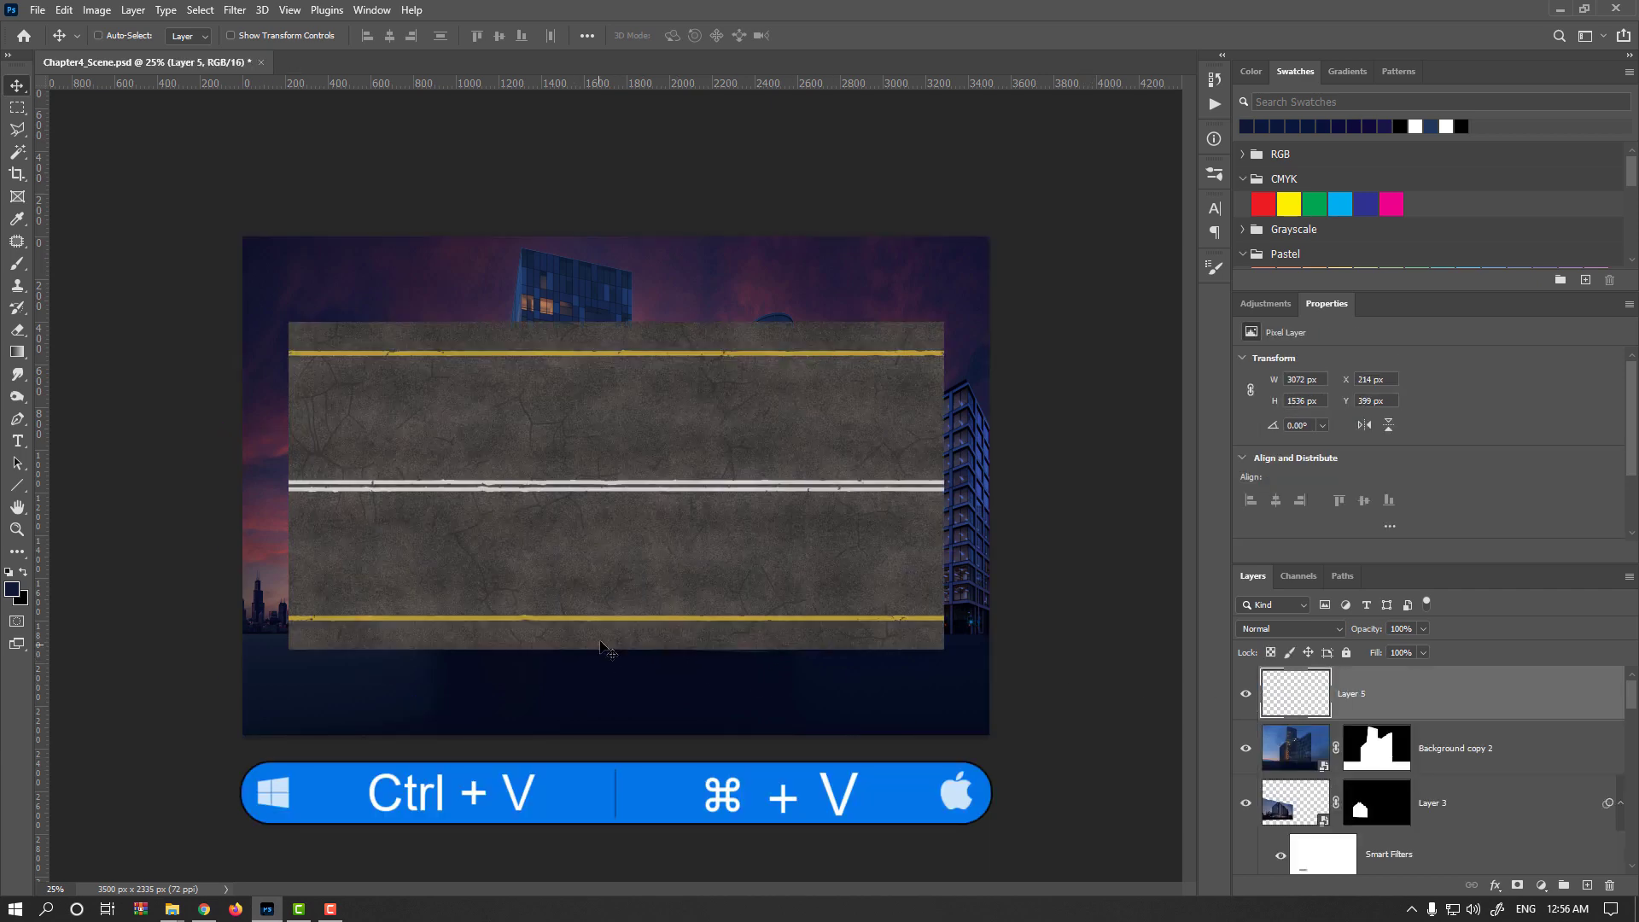
right_click(1416, 693)
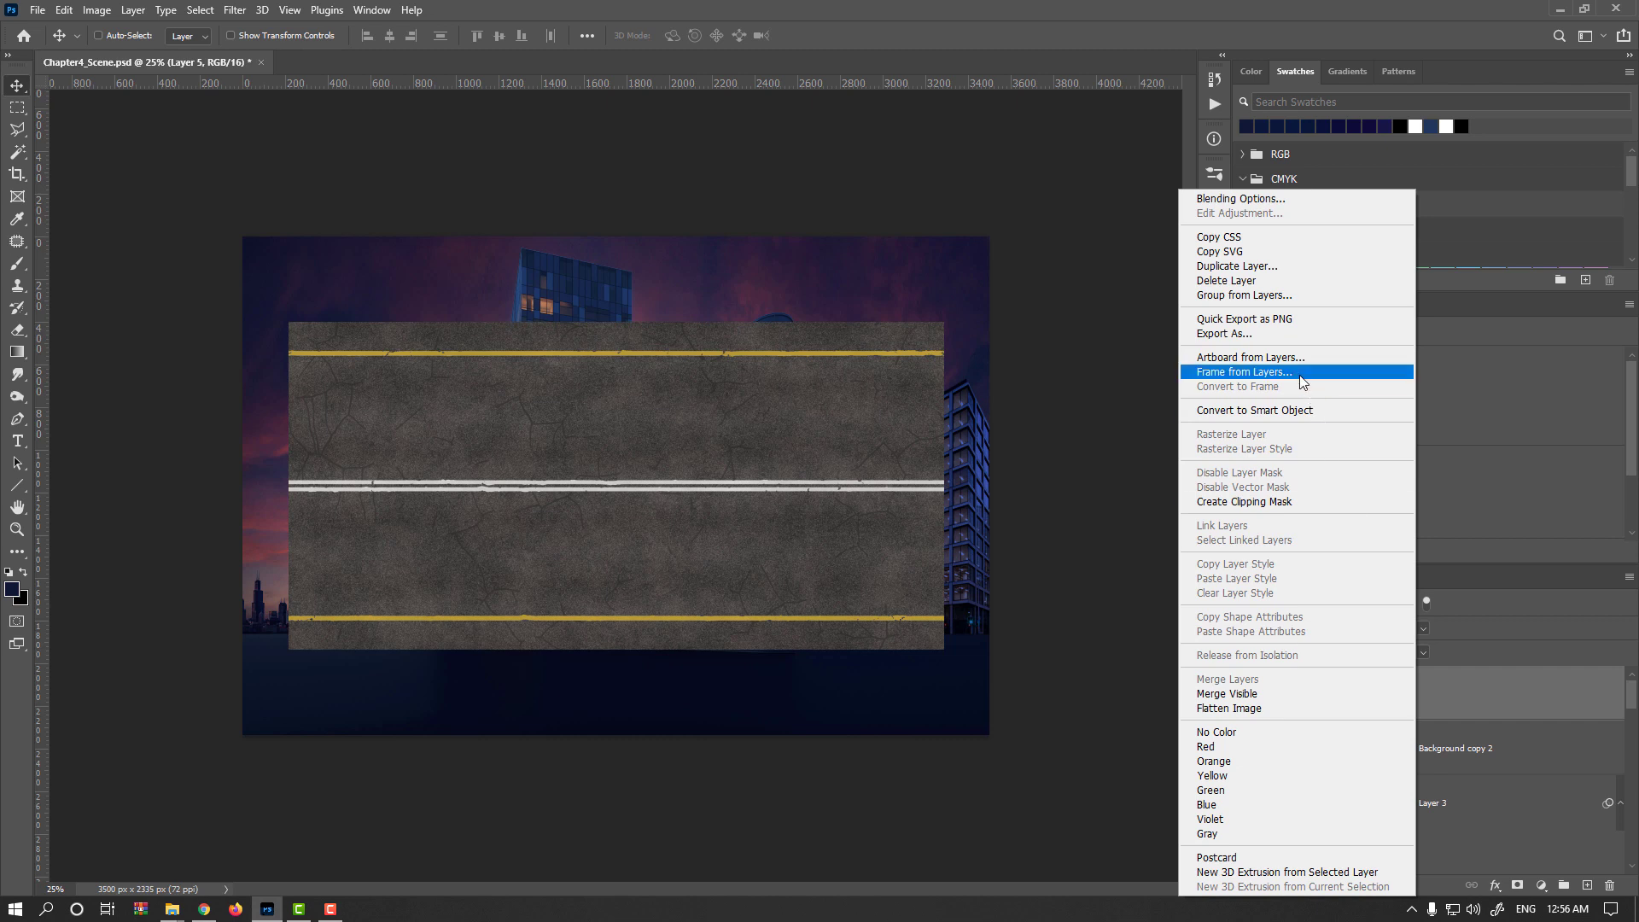
left_click(1334, 413)
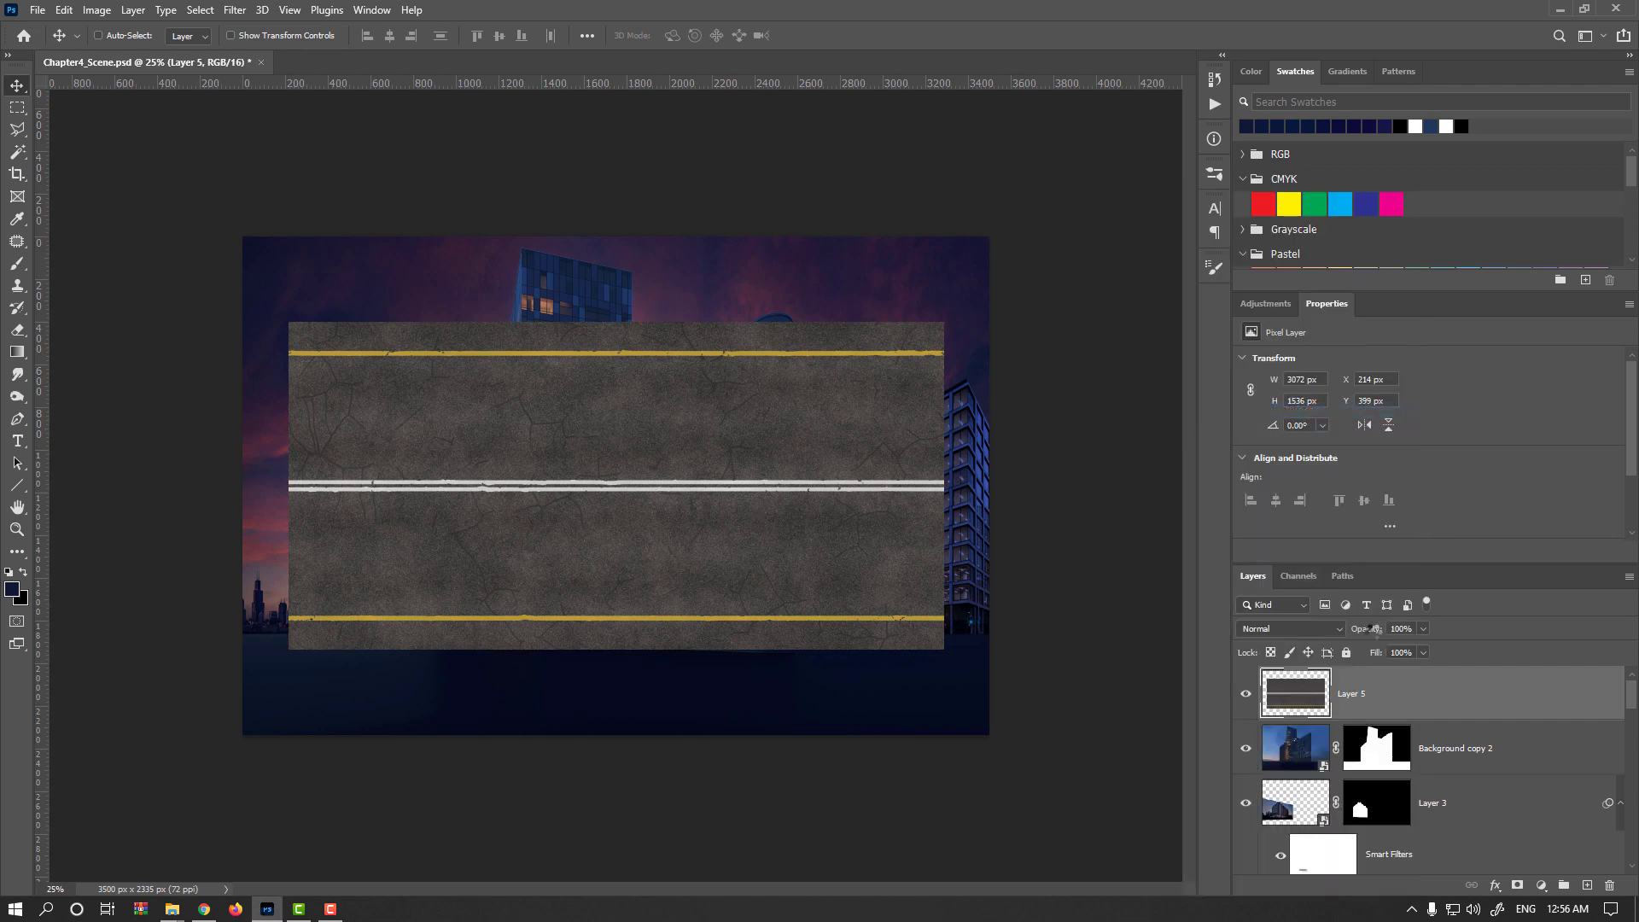
Step: Set the road texture layer's opacity to 70% and move it down over the lower-left part of the image
left_click_drag(1370, 629, 1345, 633)
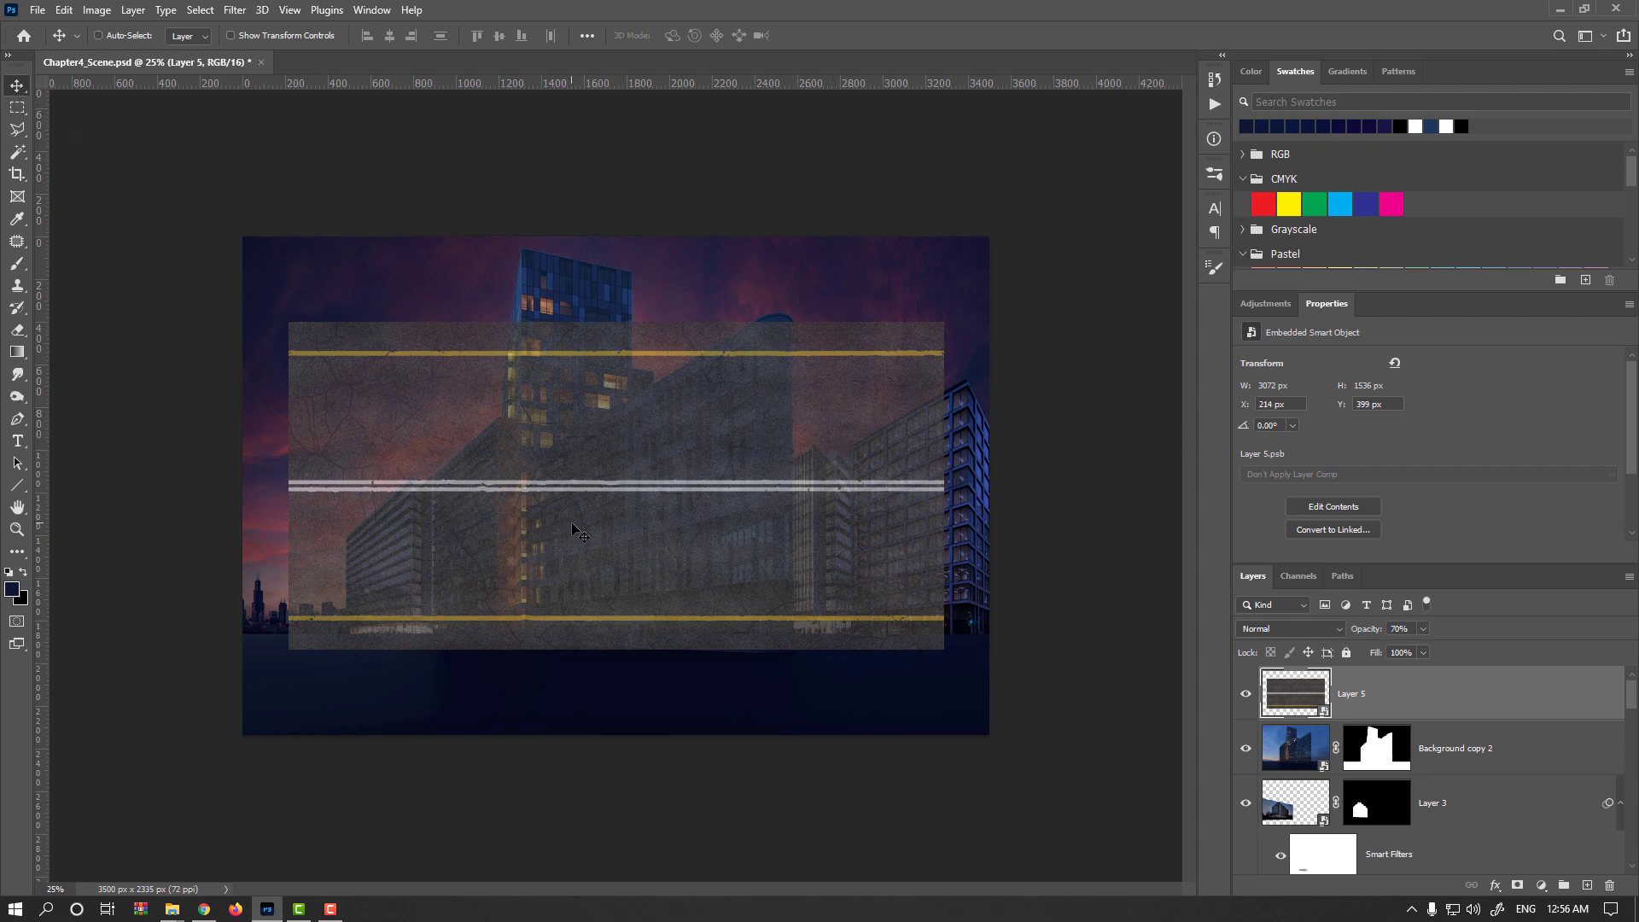
left_click_drag(580, 534, 519, 594)
key("ctrl+t")
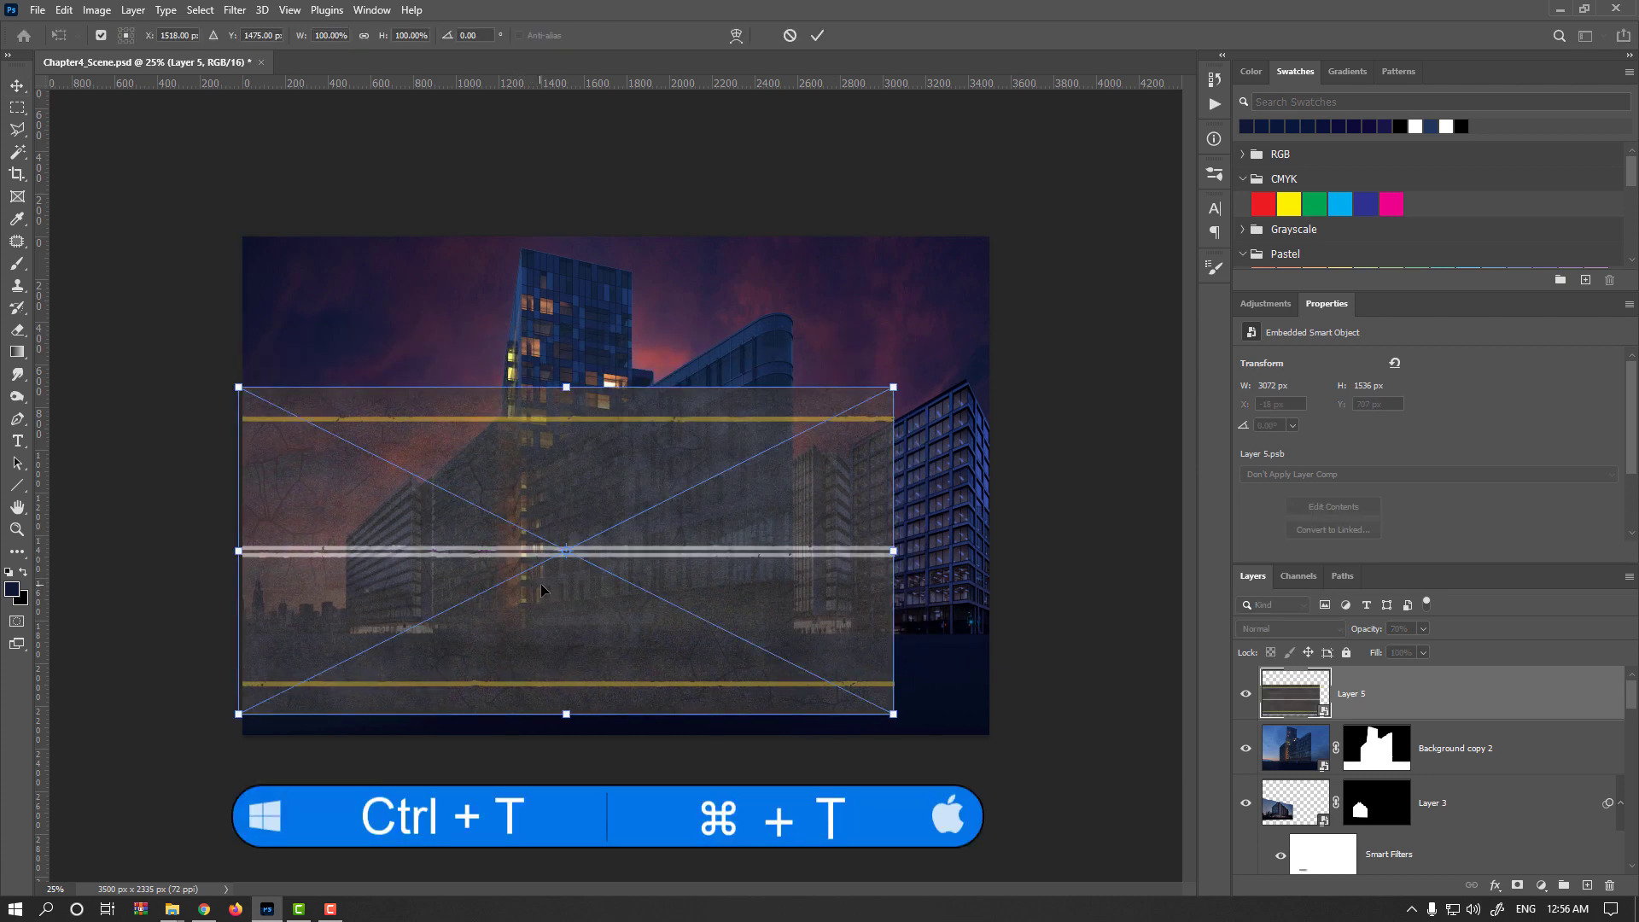
key("Return")
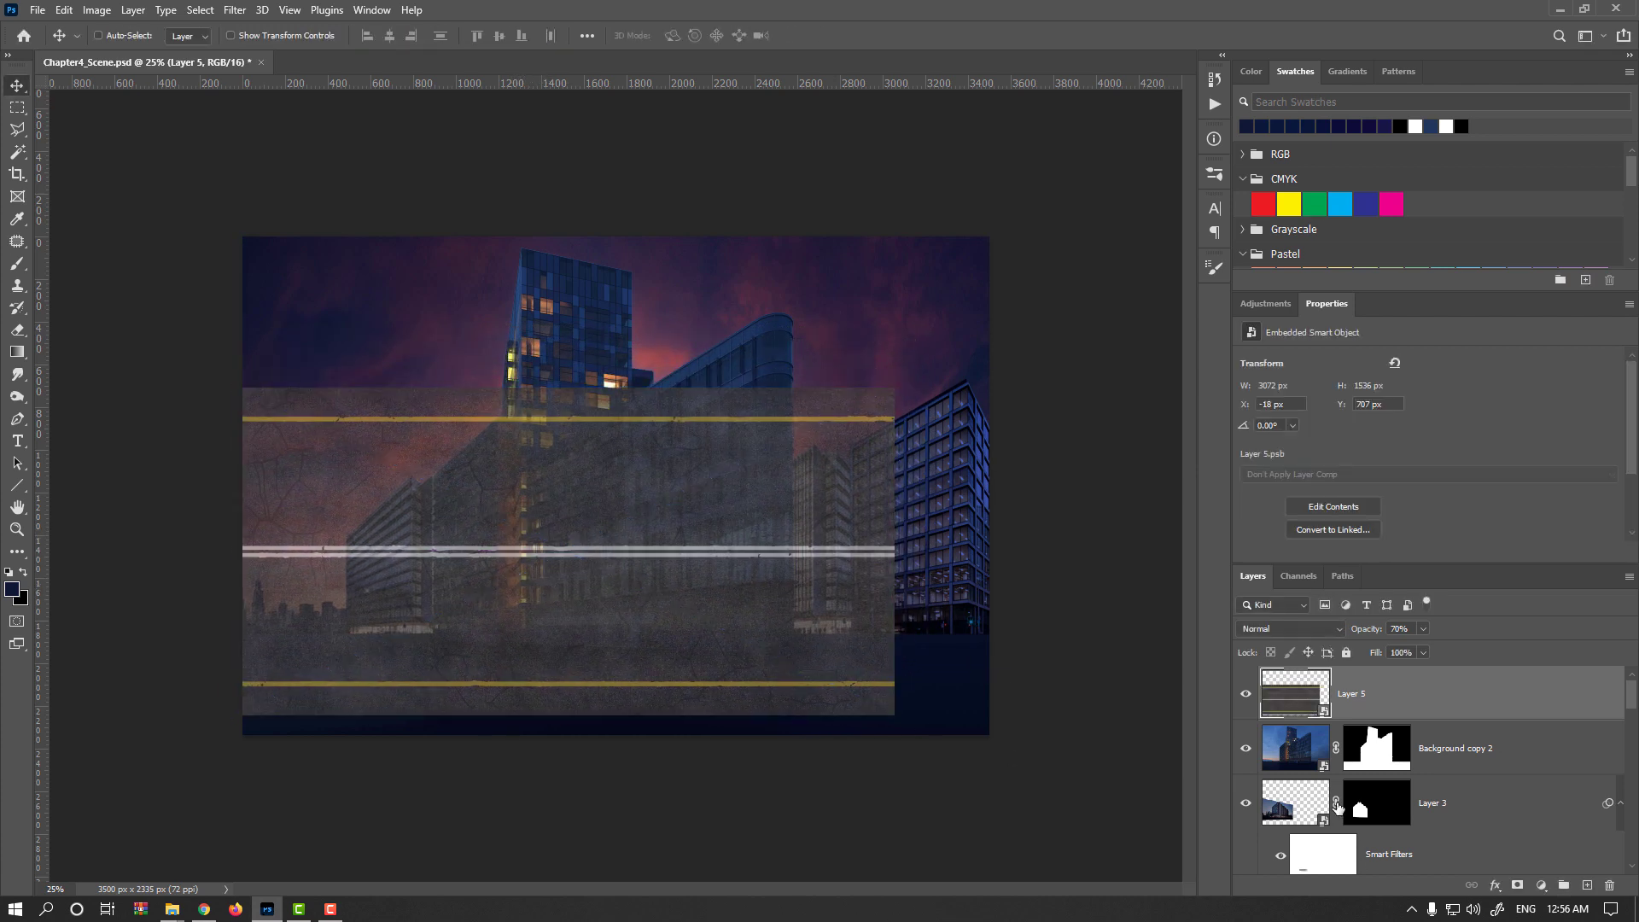
Step: Move the Grids layer to the top of the stack, above the road texture layer, and make it visible
scroll(1321, 792, "down", 5)
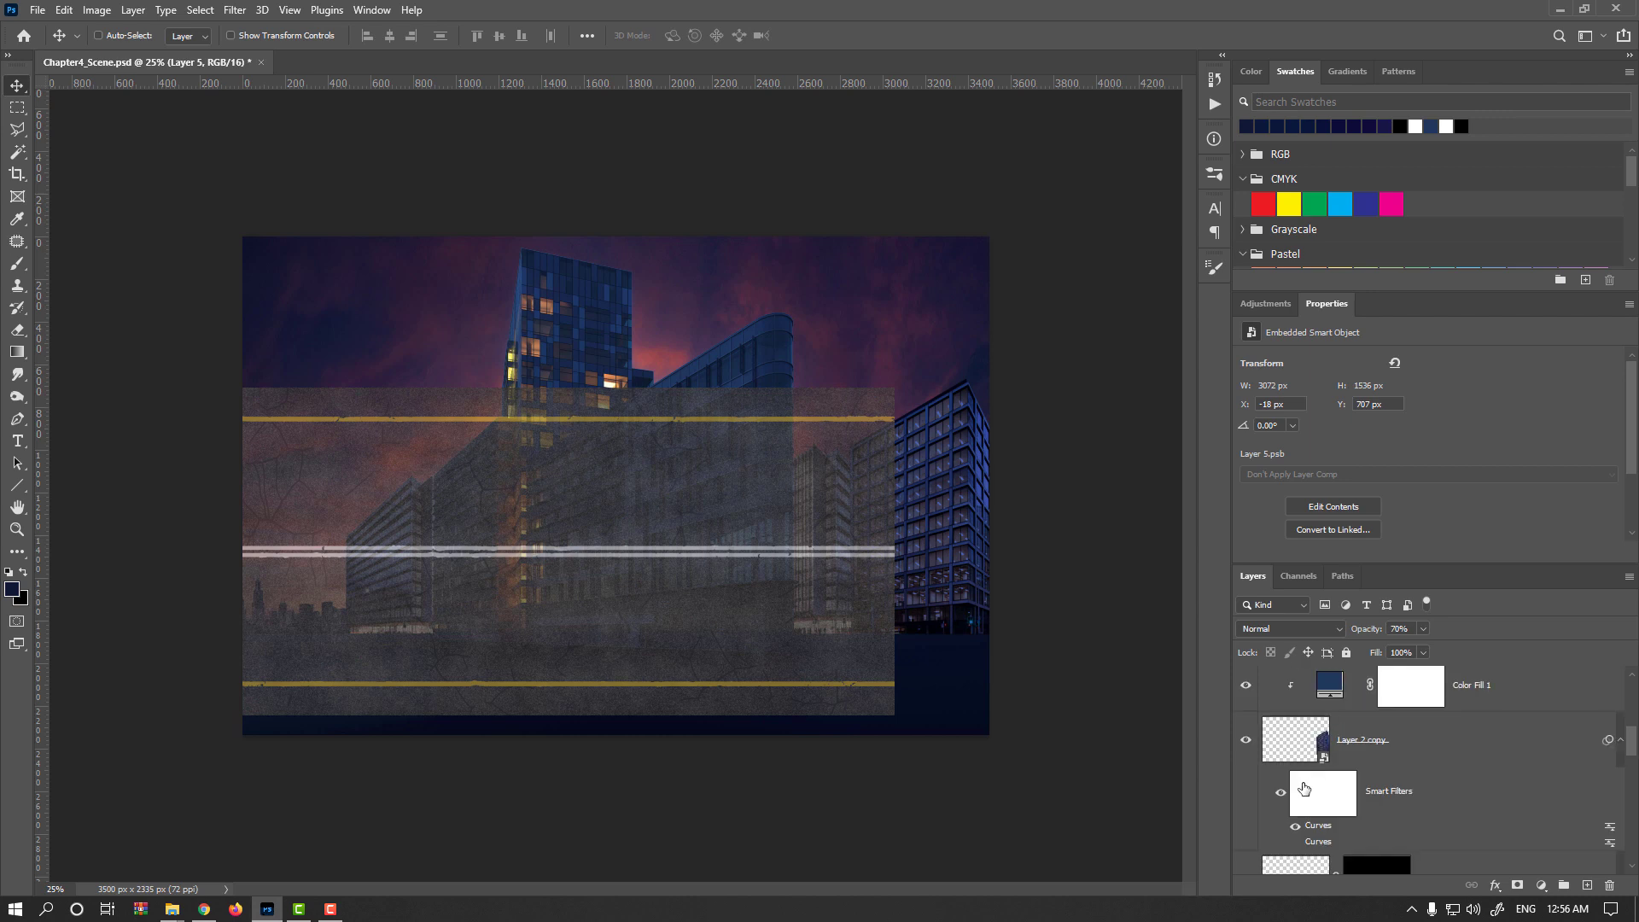
scroll(1302, 792, "up", 3)
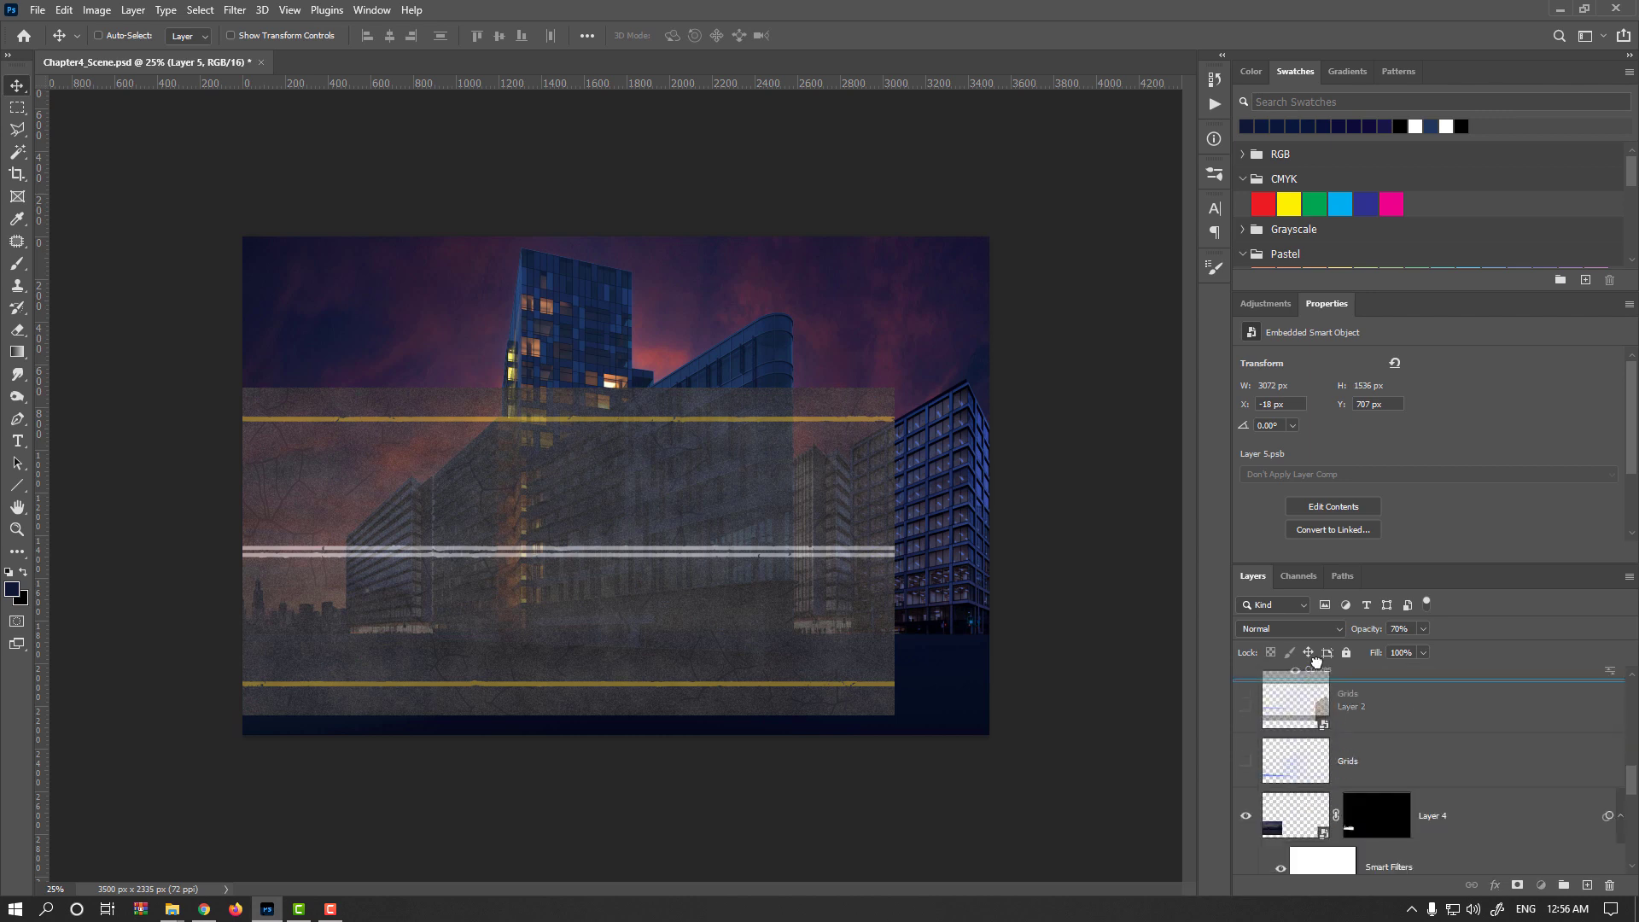
left_click_drag(1320, 595, 1312, 726)
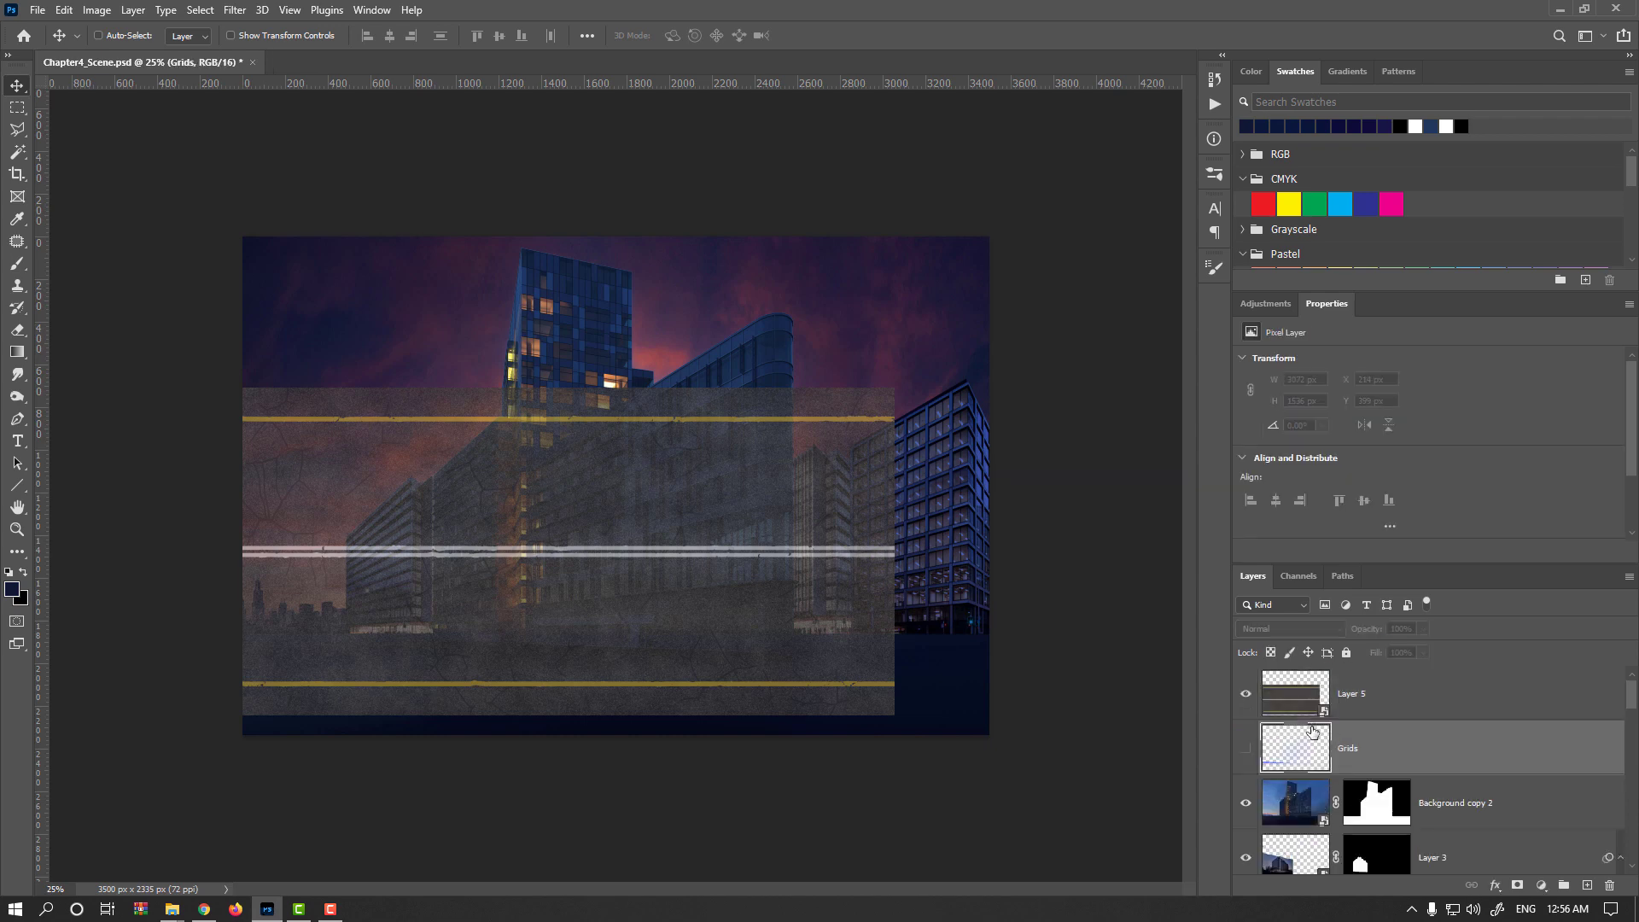
left_click(1243, 748)
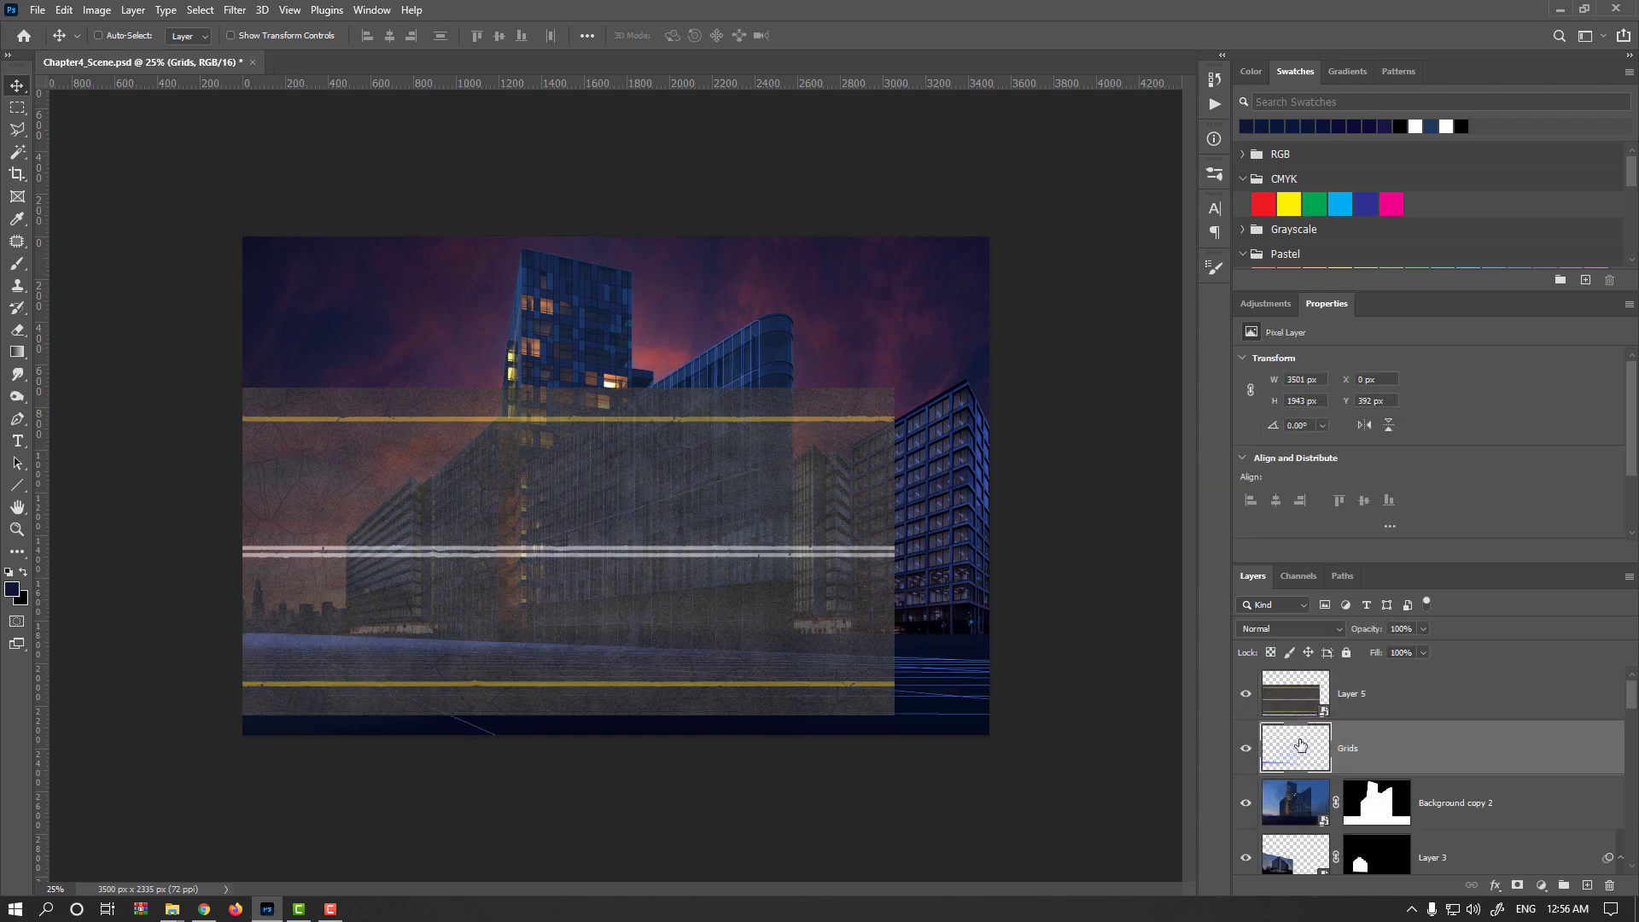
left_click_drag(1307, 752, 1312, 687)
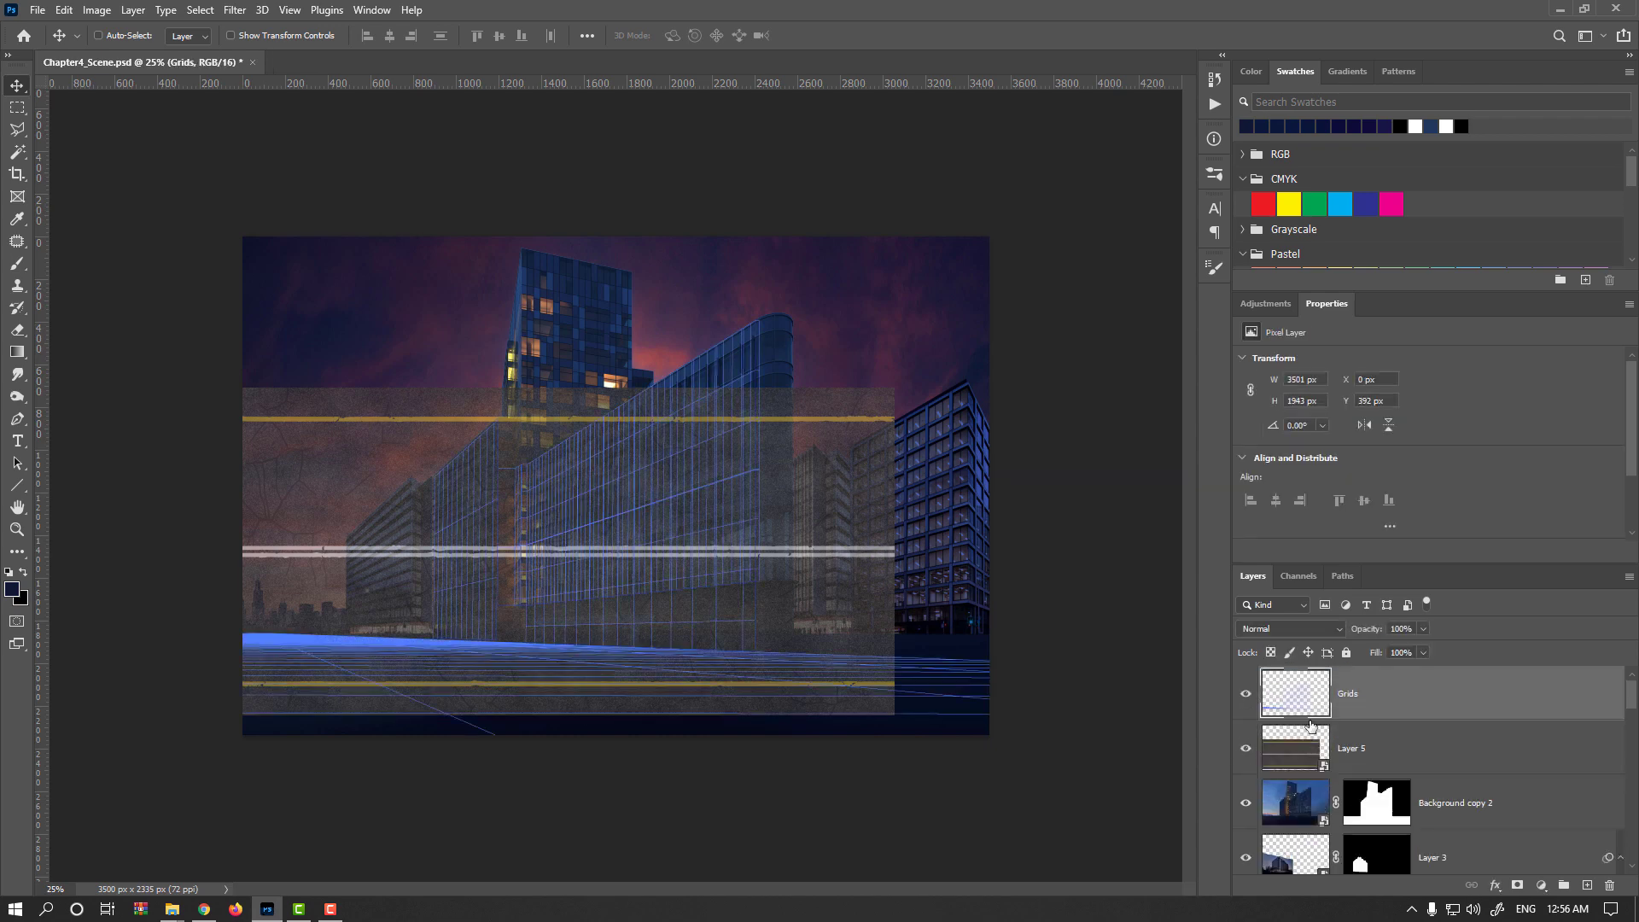
Step: Nudge the road texture layer down slightly and rotate it clockwise by about 58.7° with Free Transform
left_click(1305, 751)
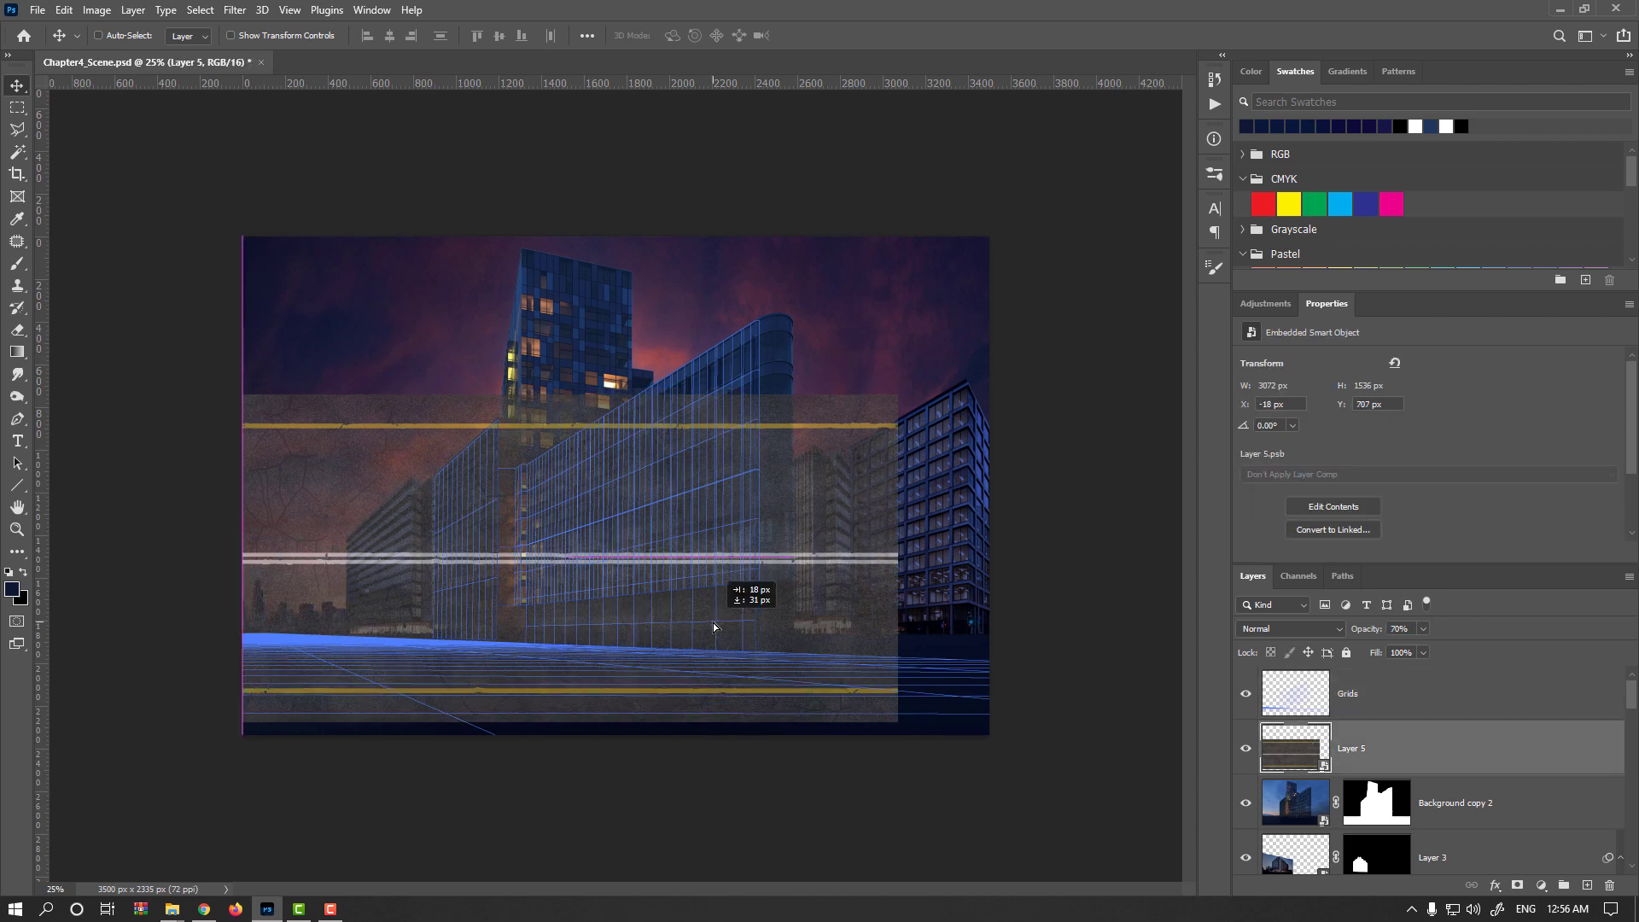
key("ctrl+t")
left_click_drag(987, 629, 657, 682)
key("ctrl+minus")
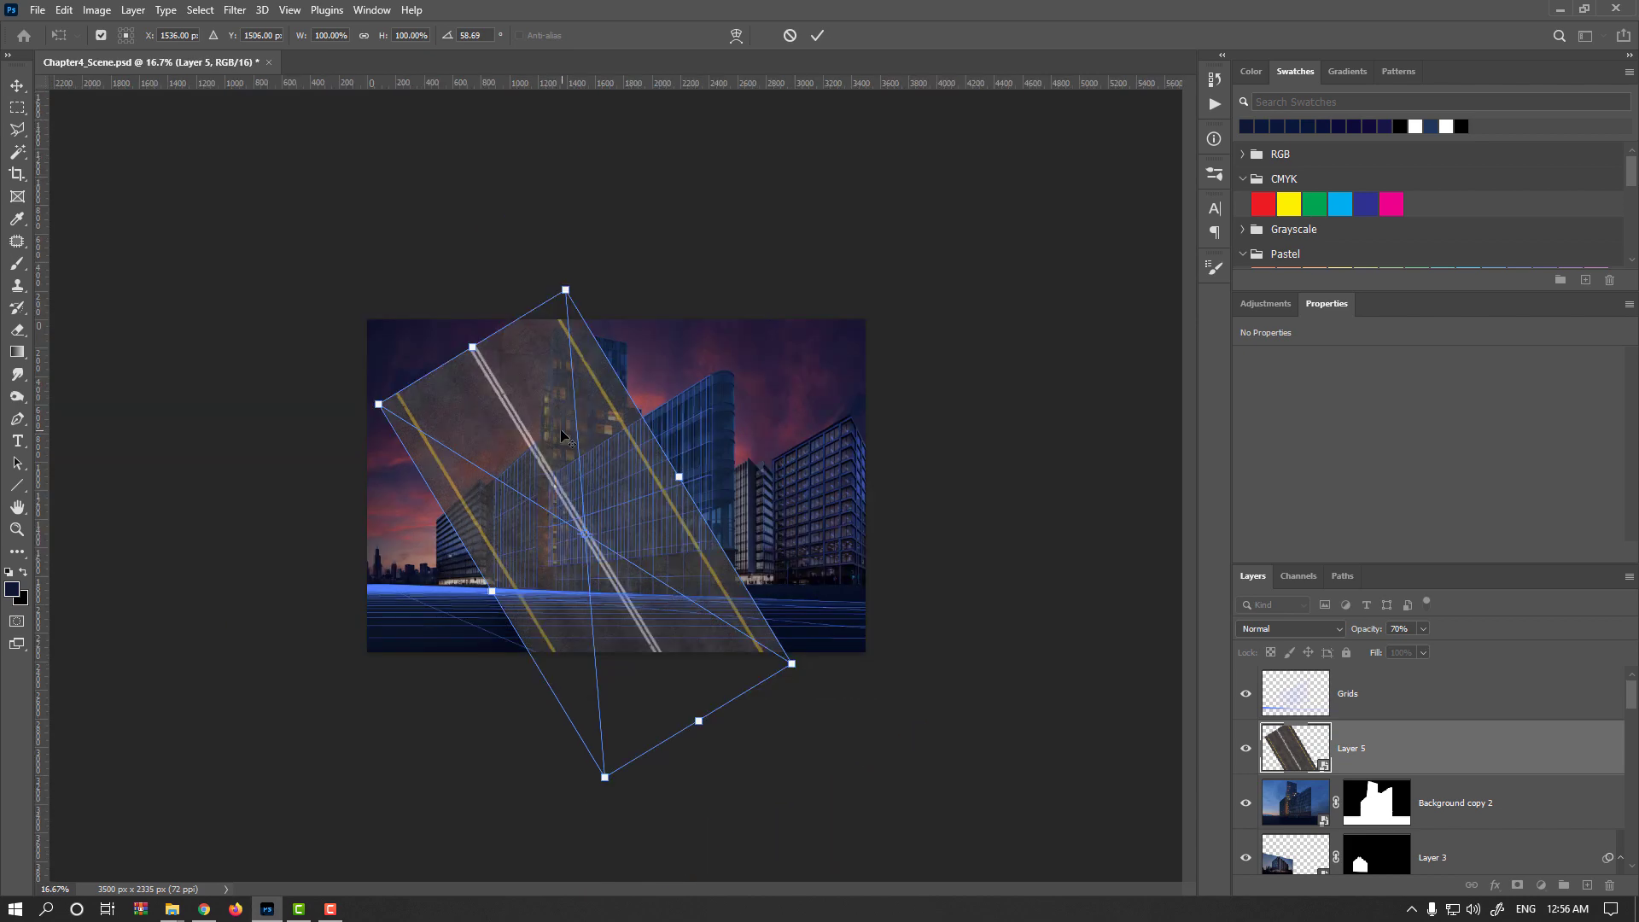
Step: Distort the rotated road texture by its far edge and corners so that it lies flat on the ground area
left_click_drag(471, 346, 410, 561)
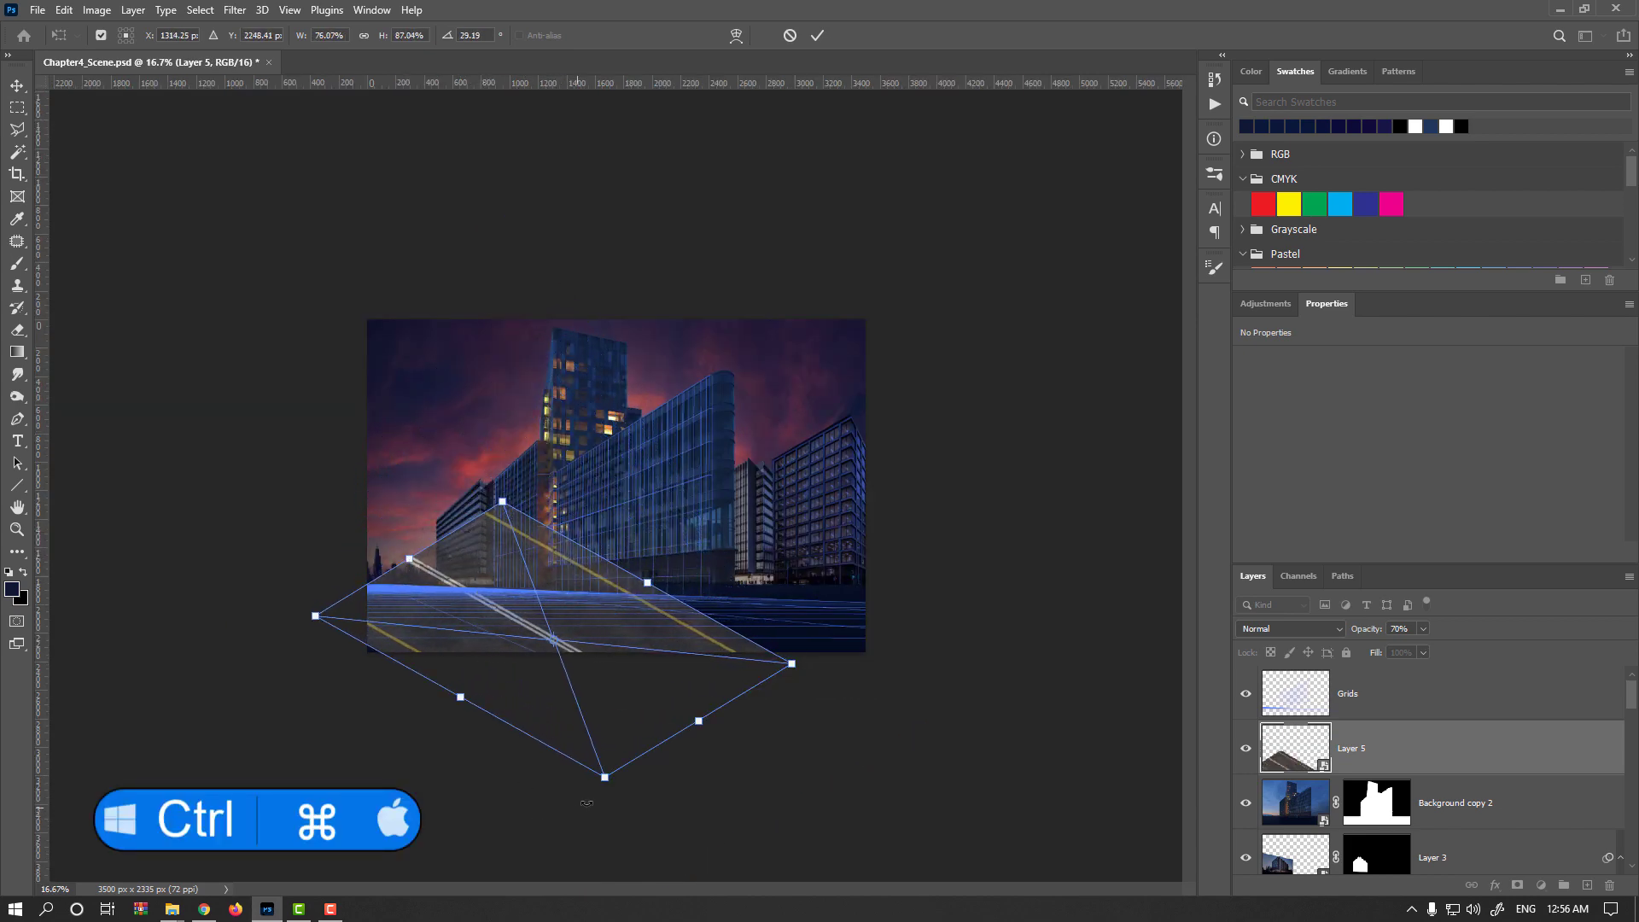
left_click_drag(605, 779, 522, 716)
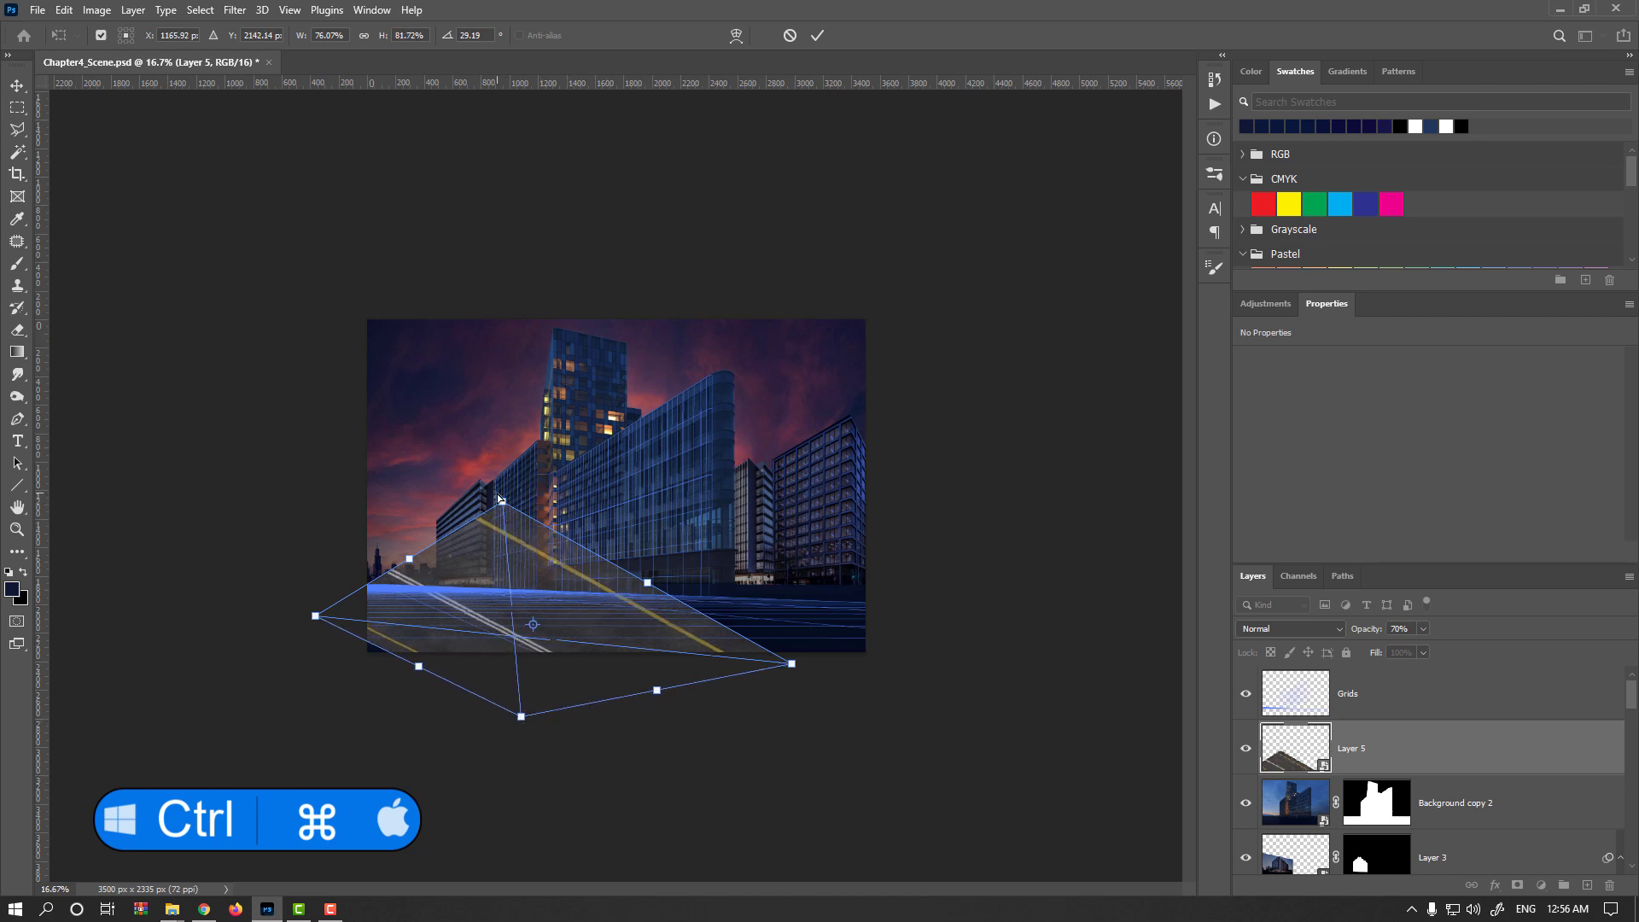
left_click_drag(502, 503, 494, 583)
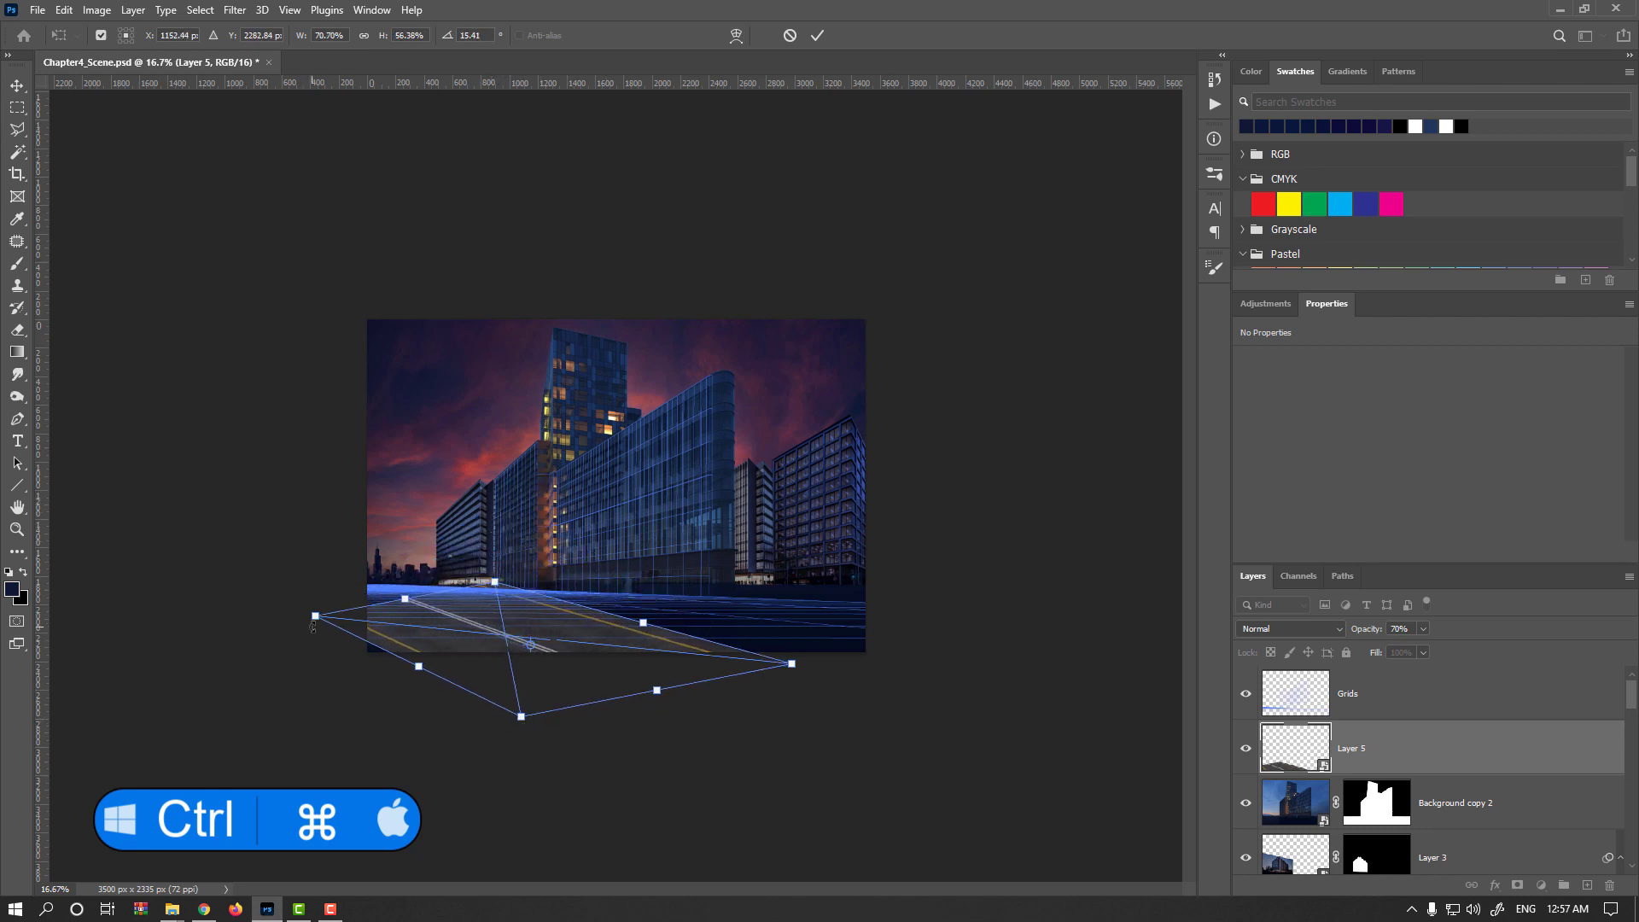
left_click_drag(315, 616, 308, 589)
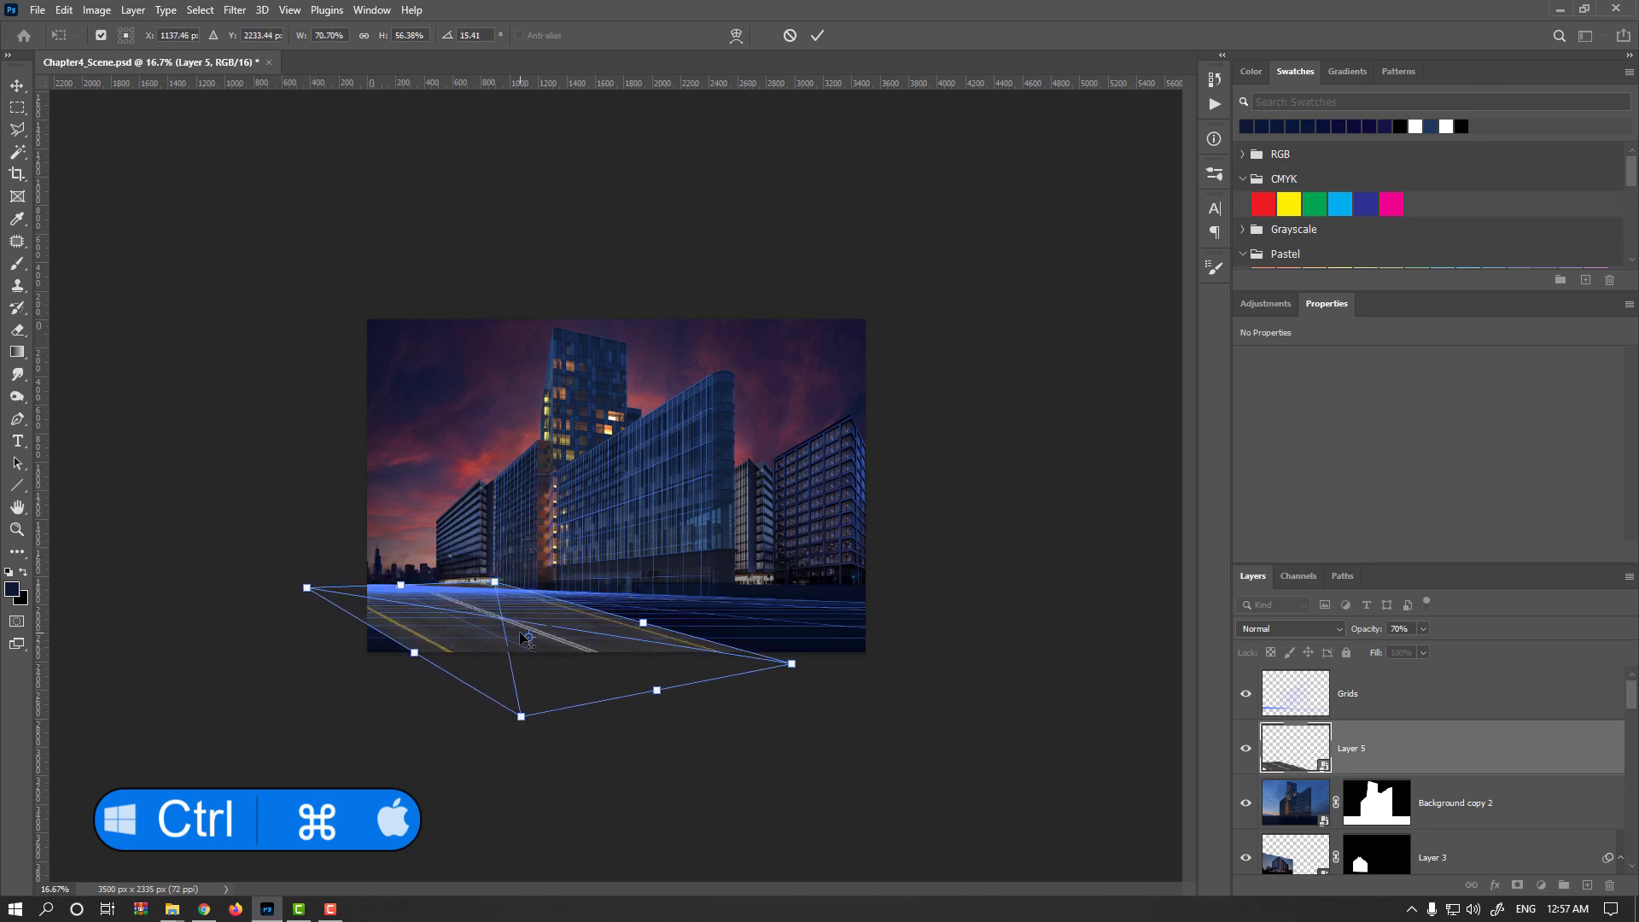
Step: Fine-tune the road texture's corners to follow the ground grid's perspective lines and apply the transform
key("ctrl+plus")
left_click_drag(680, 804, 732, 738)
left_click_drag(294, 638, 278, 647)
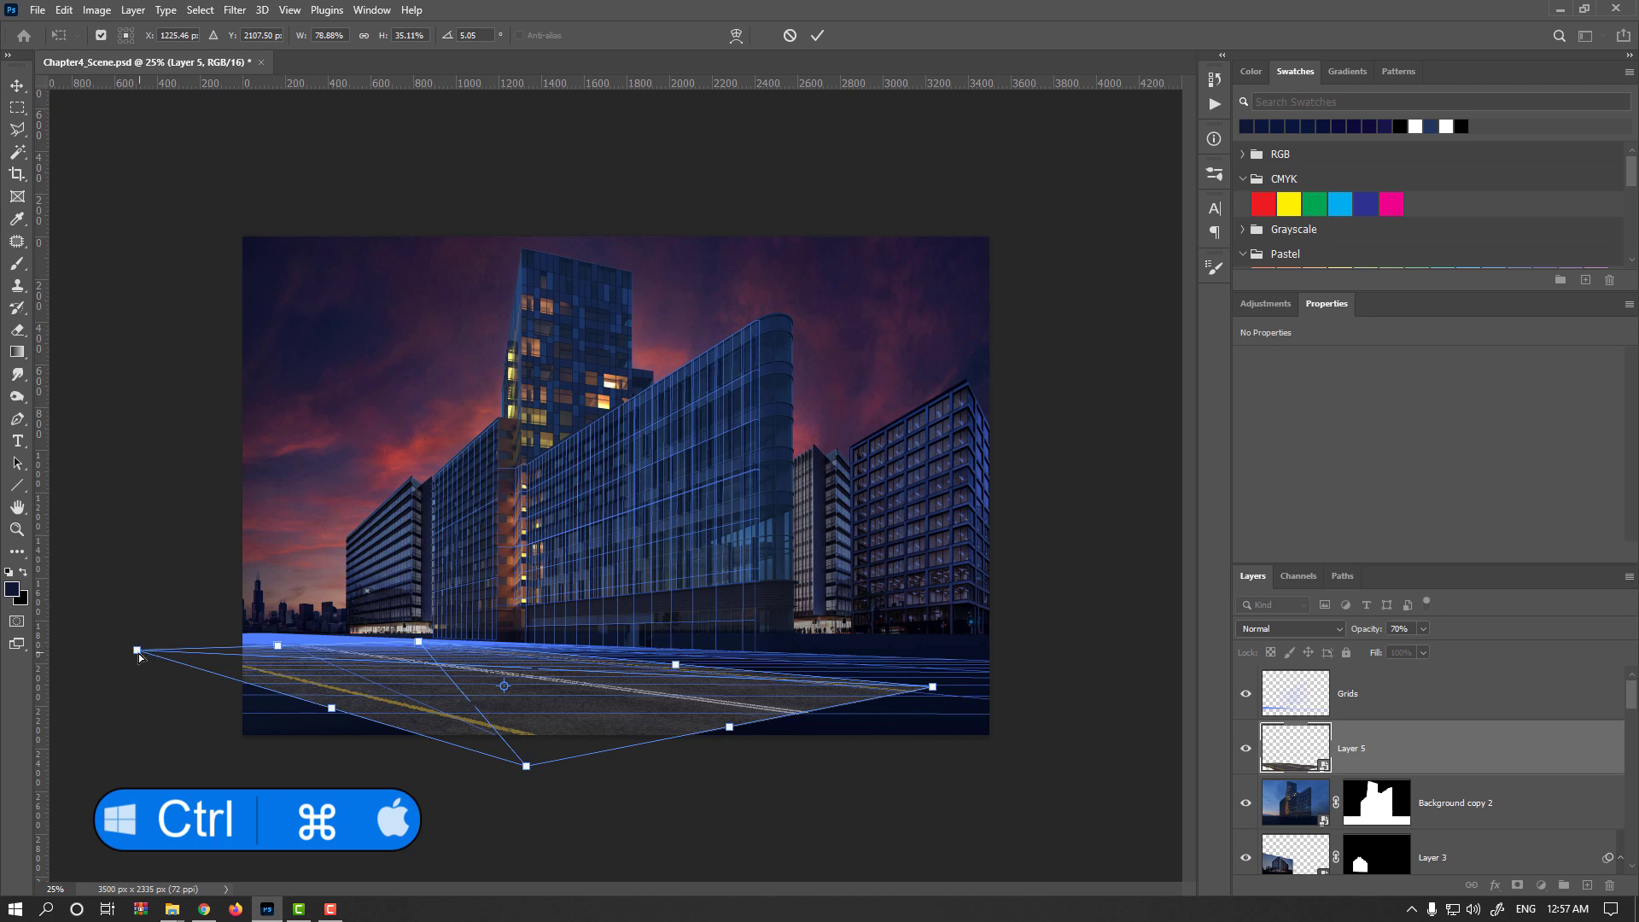
left_click_drag(136, 650, 128, 654)
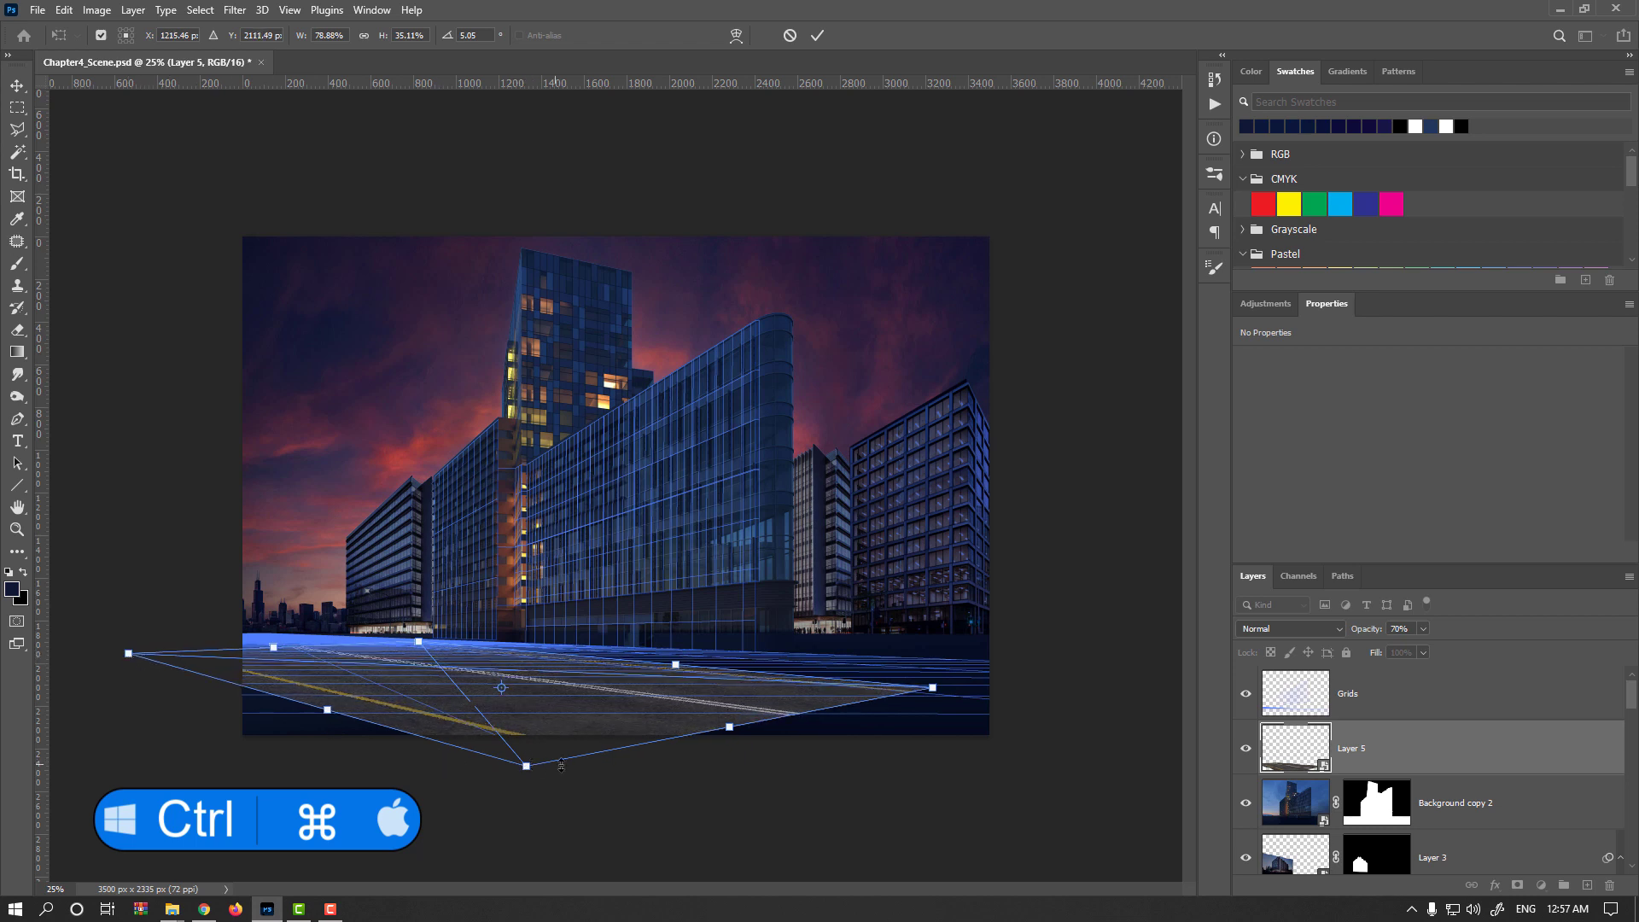
key("Return")
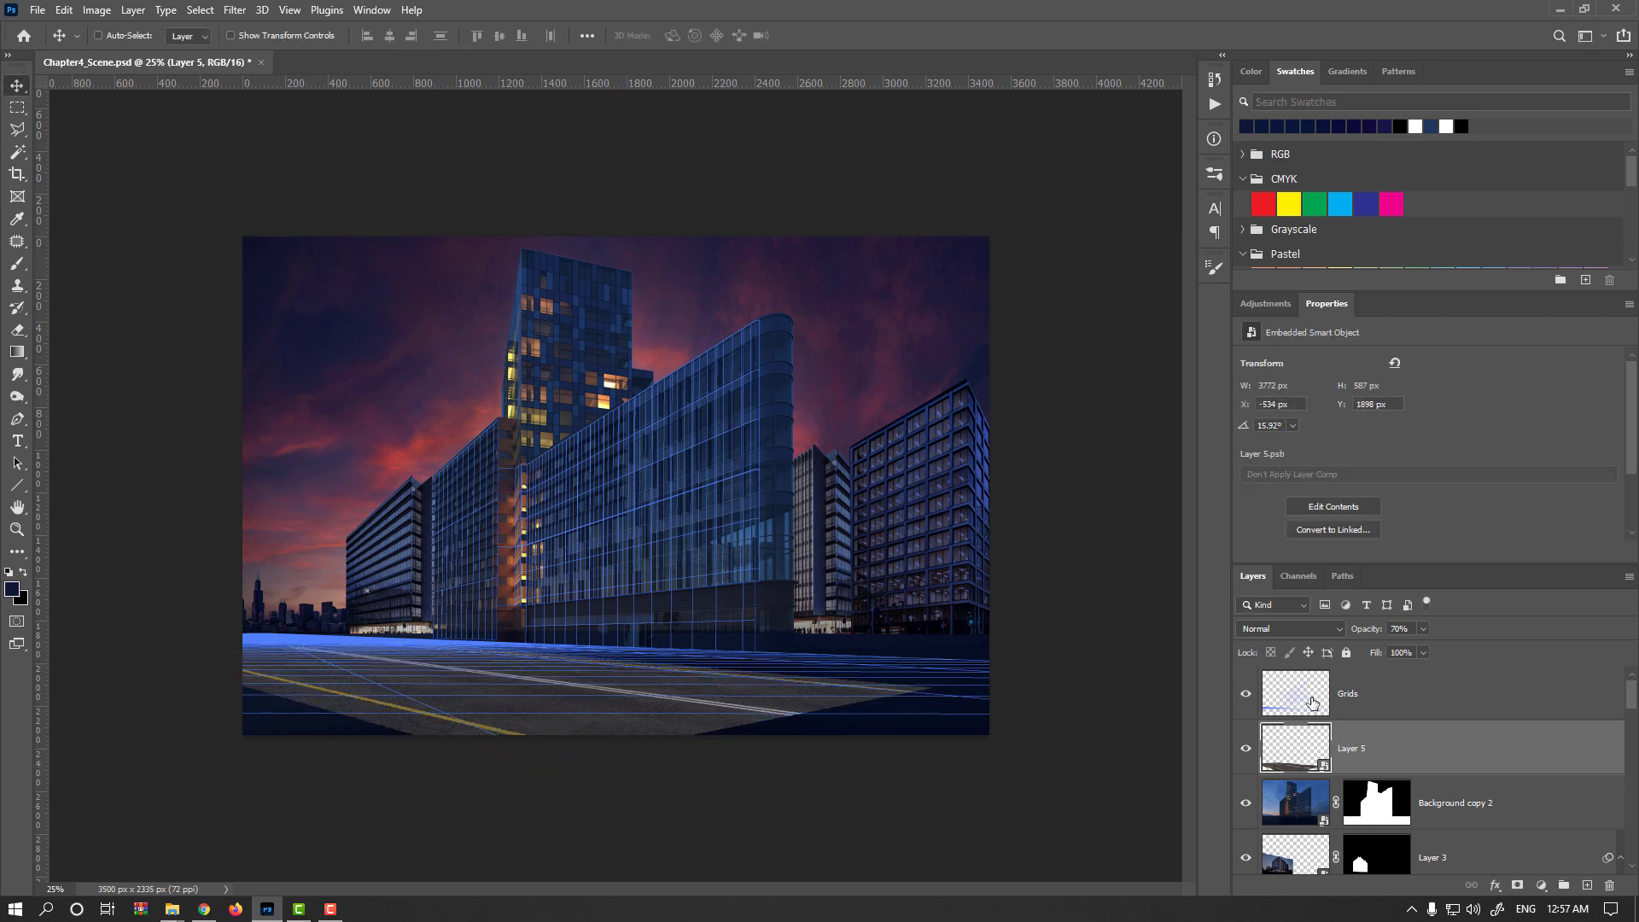
Step: Lower the Grids layer's opacity to 36% and reselect the road texture layer
left_click(1312, 702)
left_click(1355, 632)
left_click_drag(1342, 633, 1307, 632)
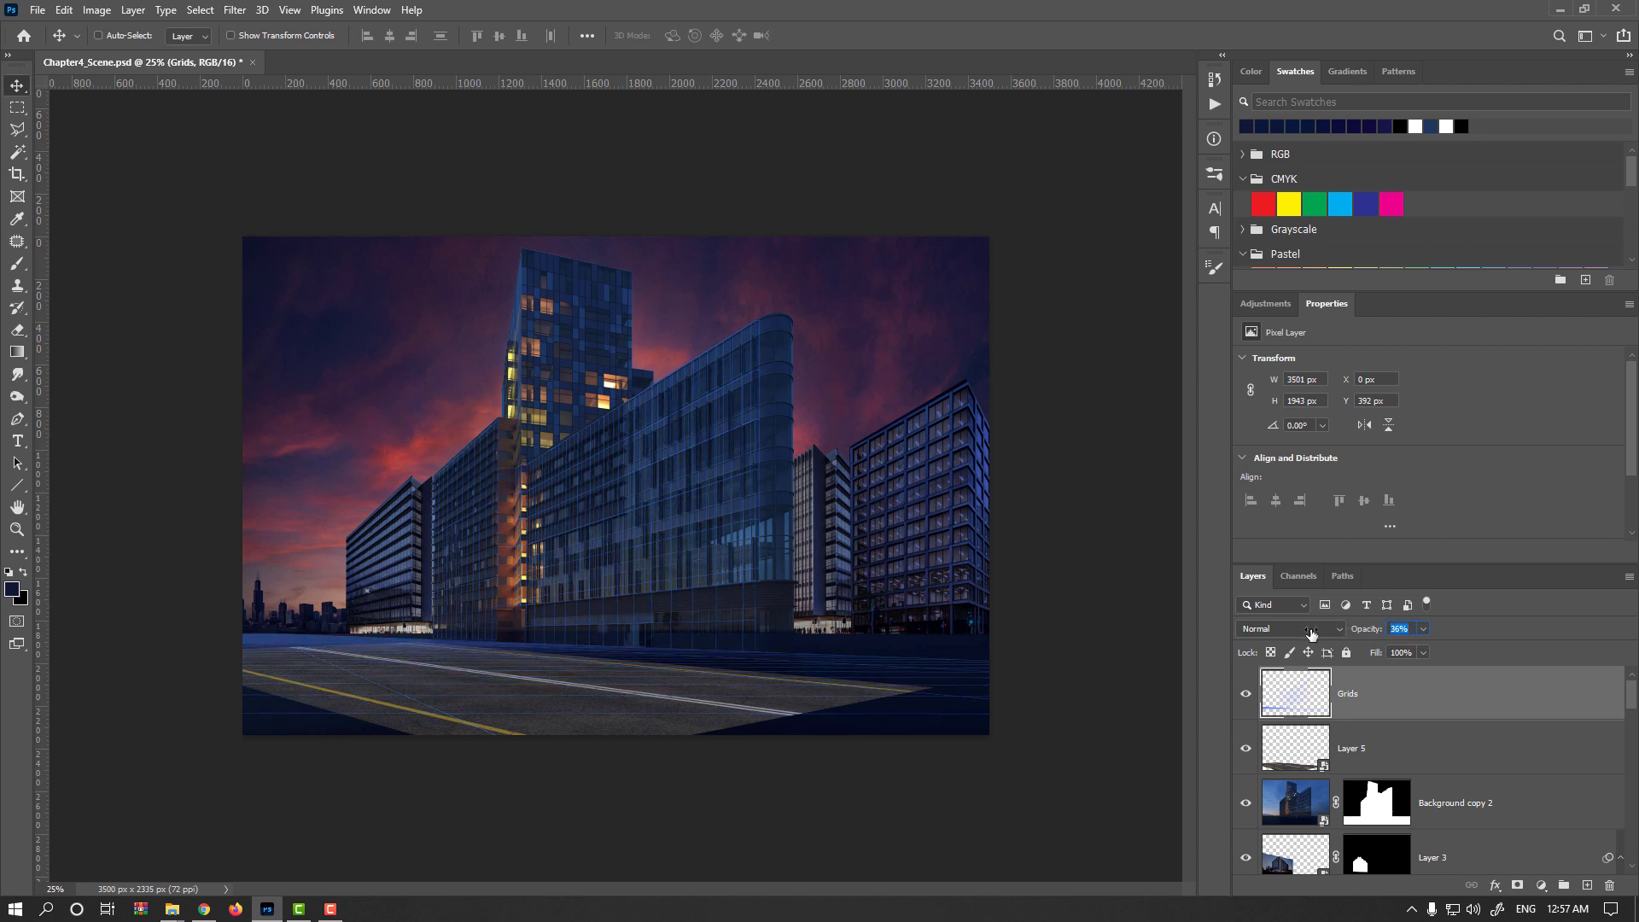
left_click(1275, 750)
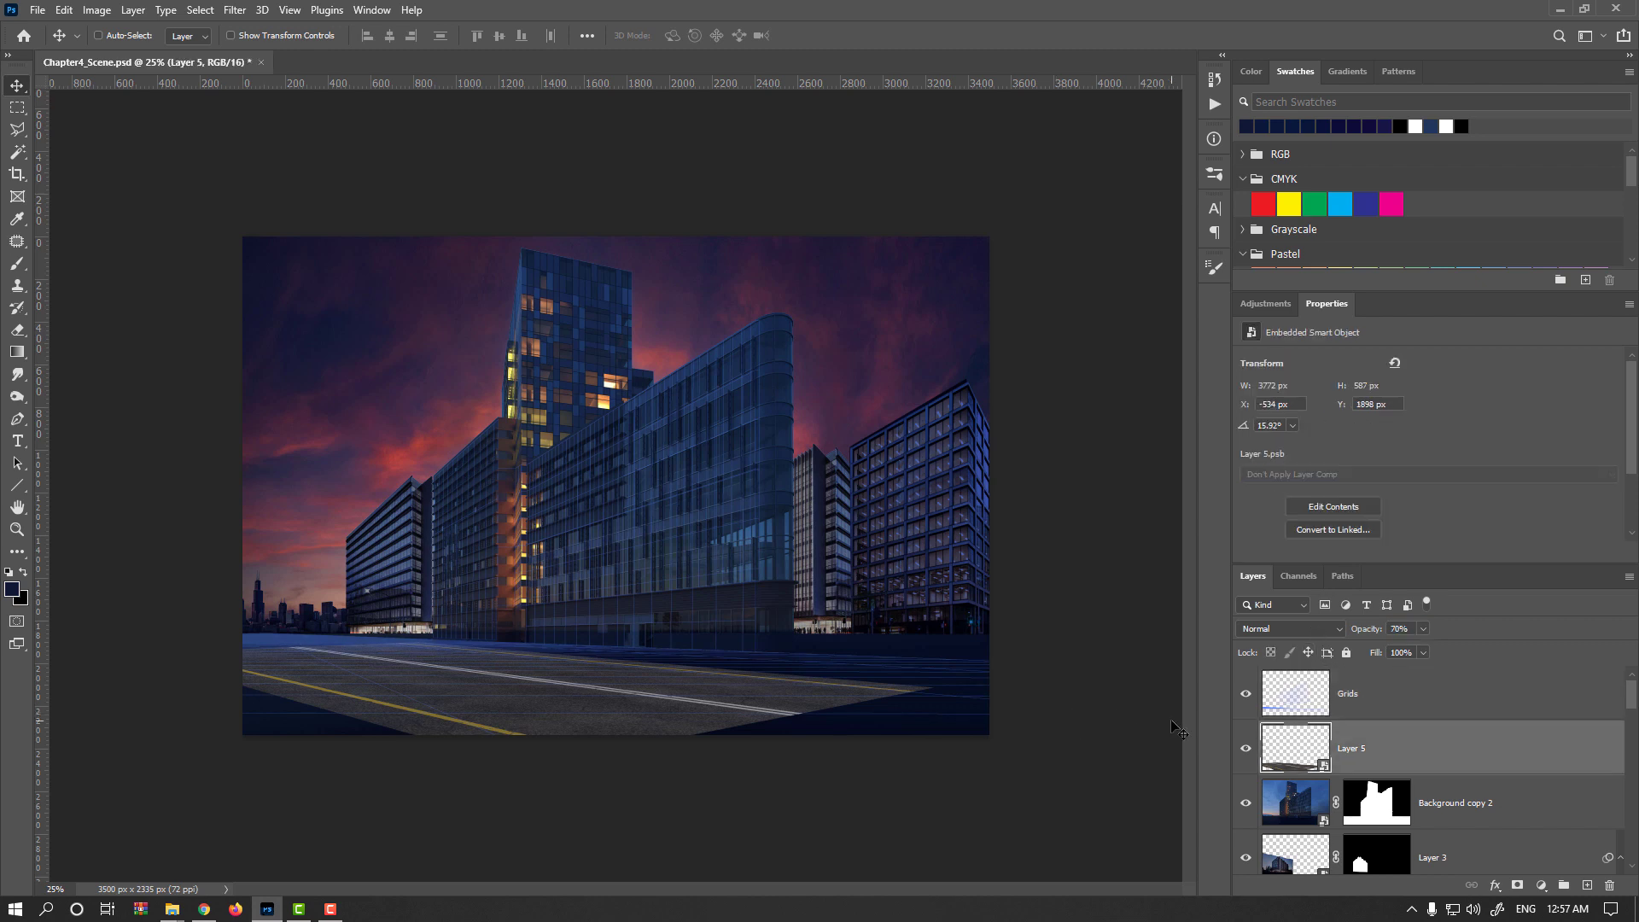
right_click(1430, 757)
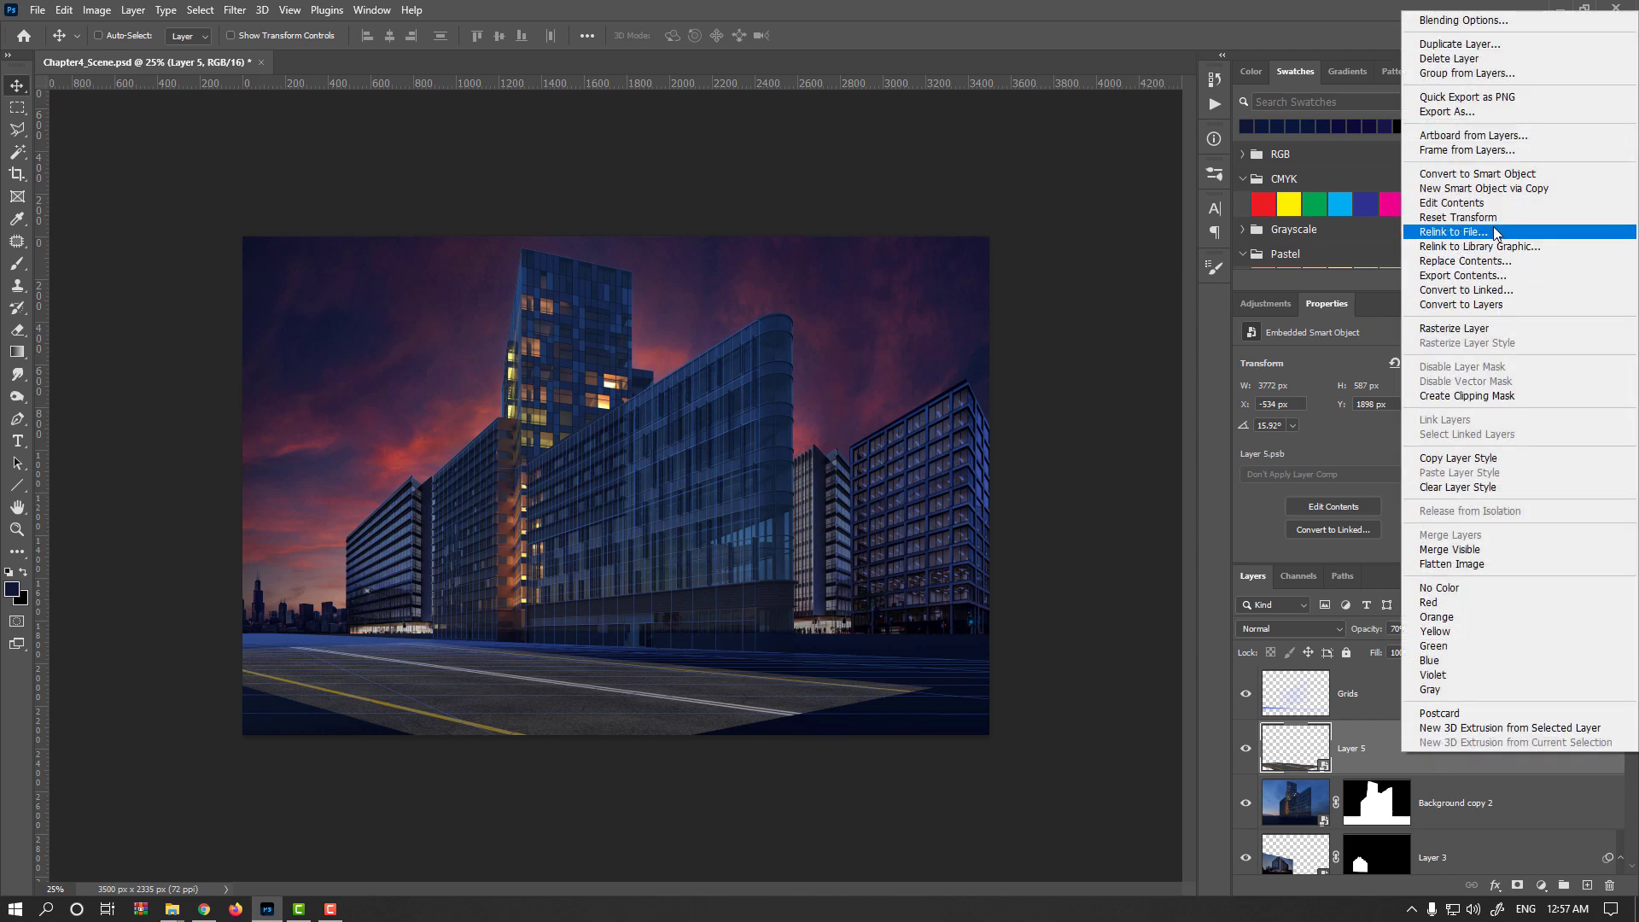
left_click(628, 655)
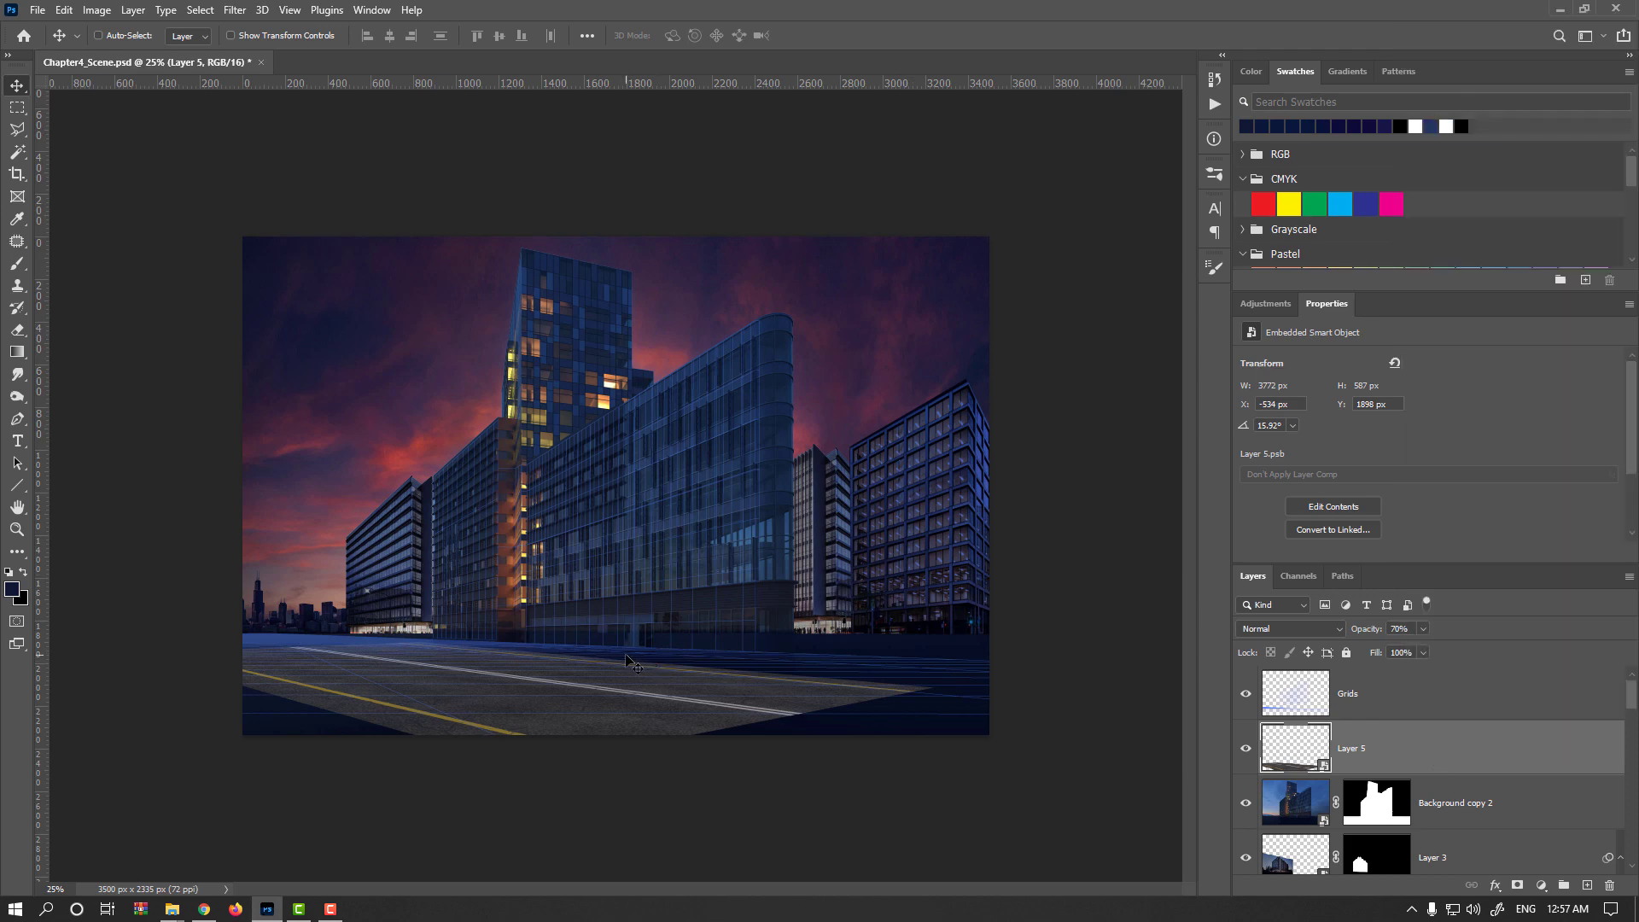
Step: Distort the road texture layer again with Free Transform, moving its far edge and corners so the lane lines follow the grid
key("ctrl+t")
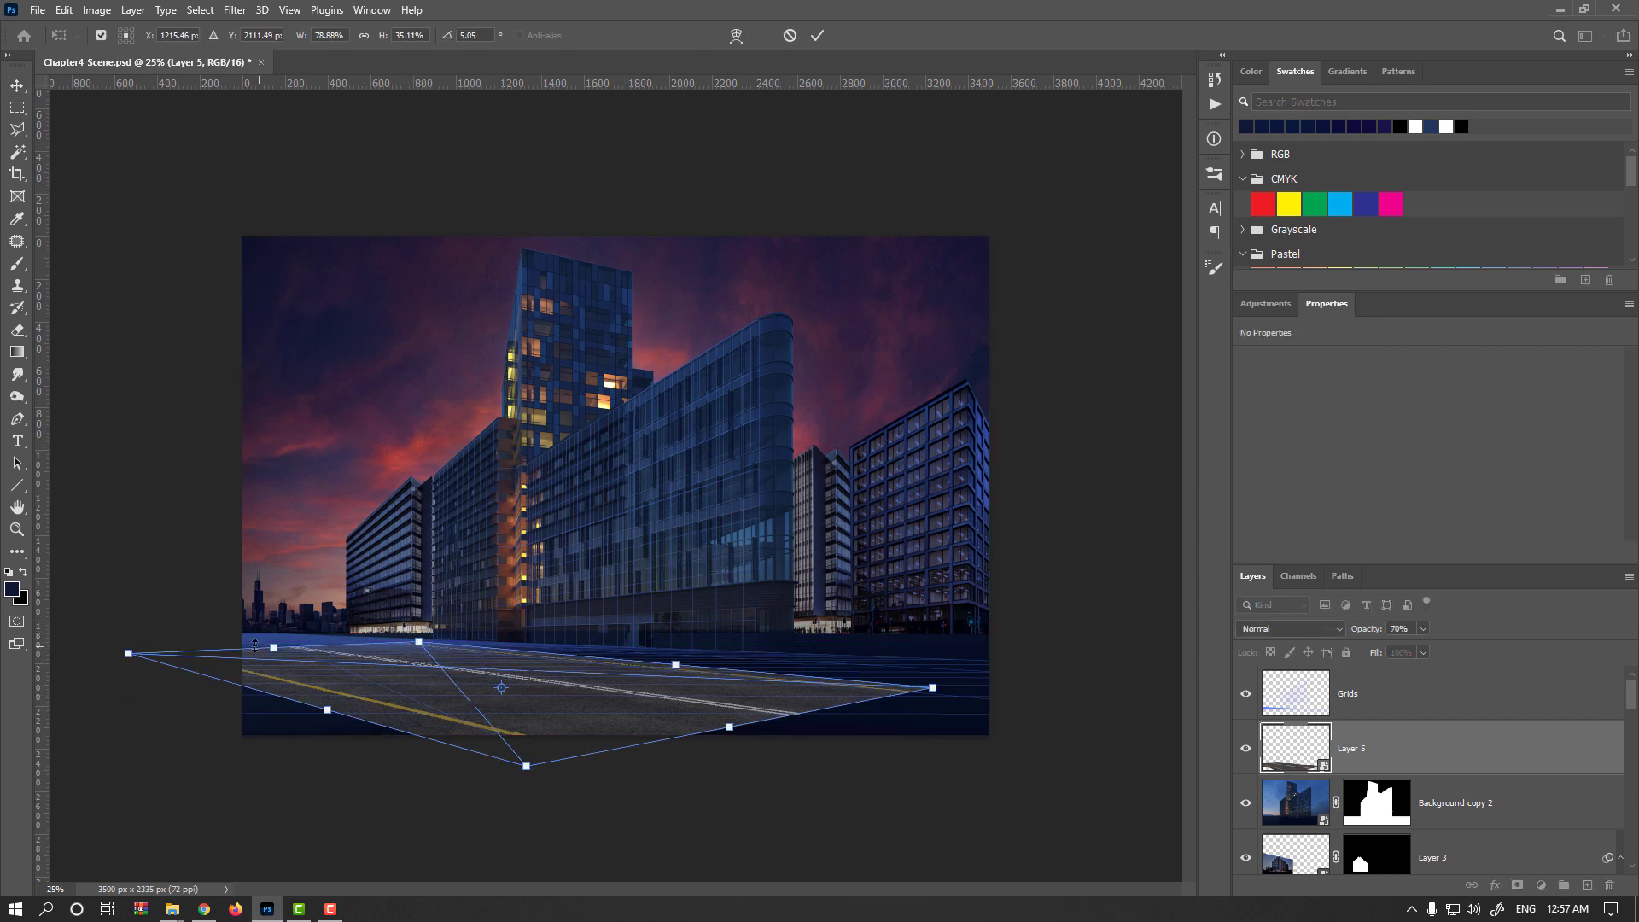
left_click_drag(272, 648, 256, 636)
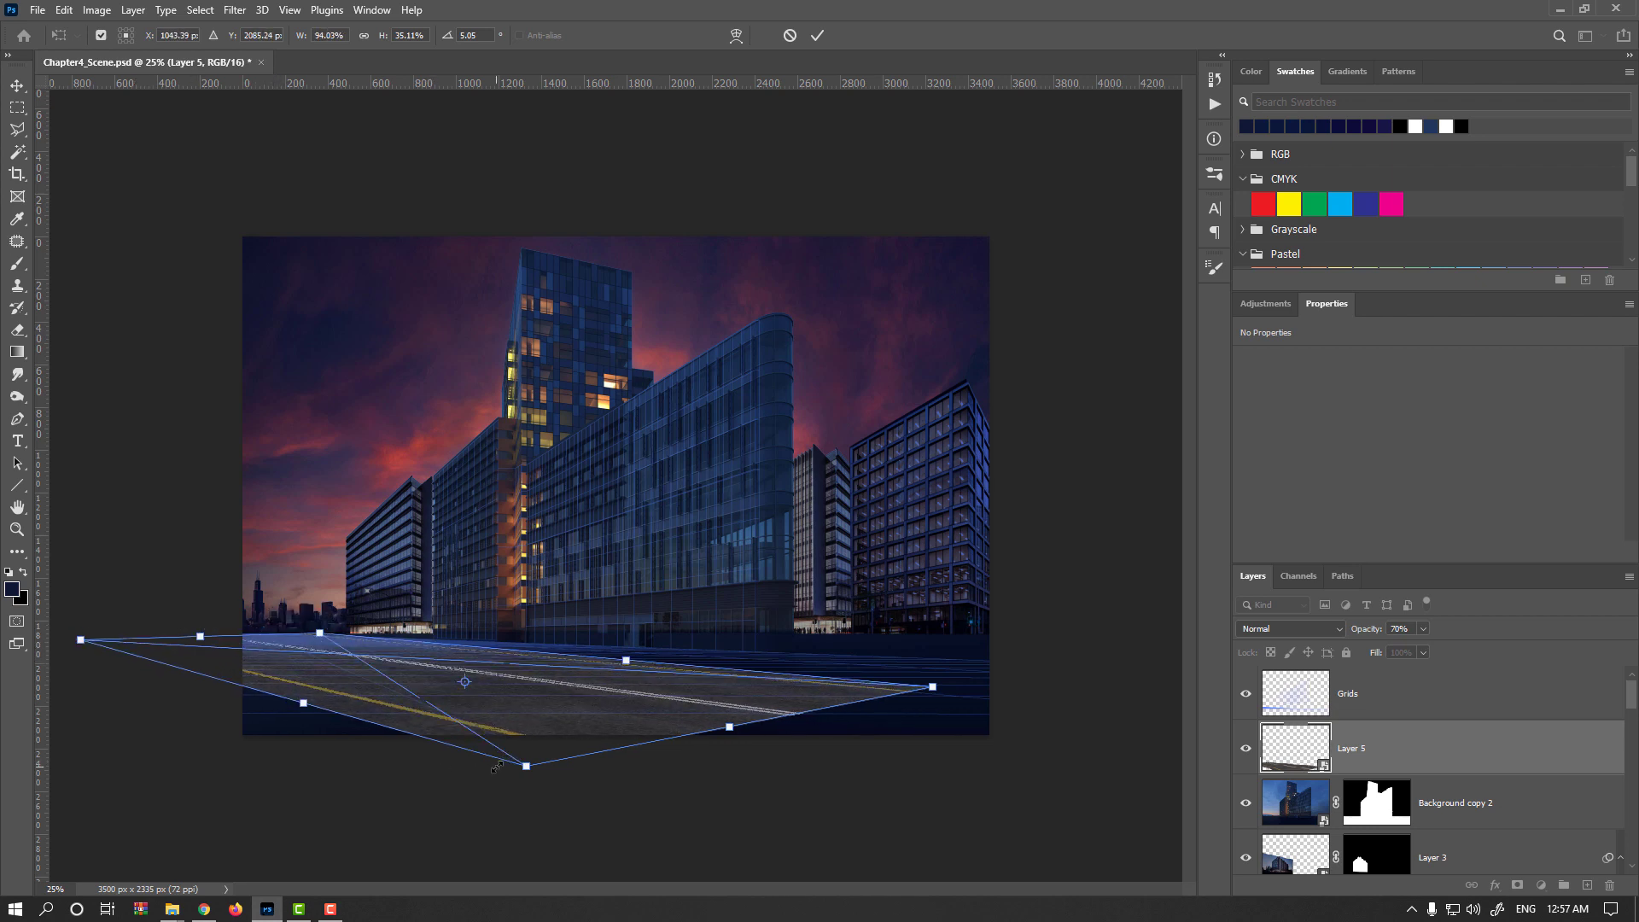
left_click_drag(524, 768, 388, 806)
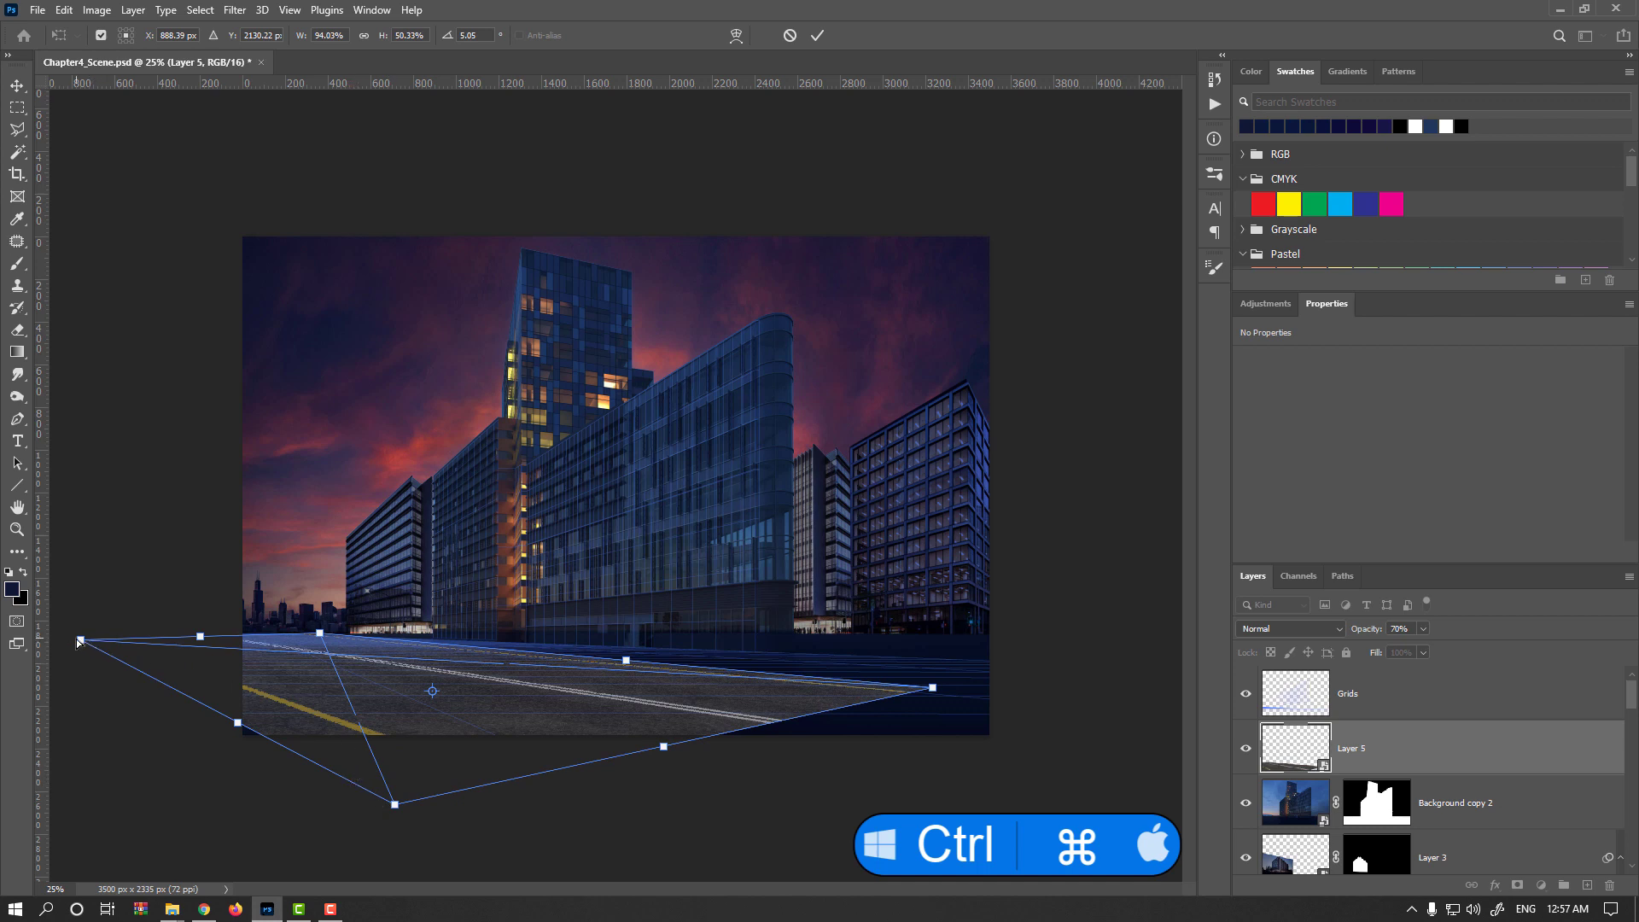
left_click_drag(79, 641, 200, 639)
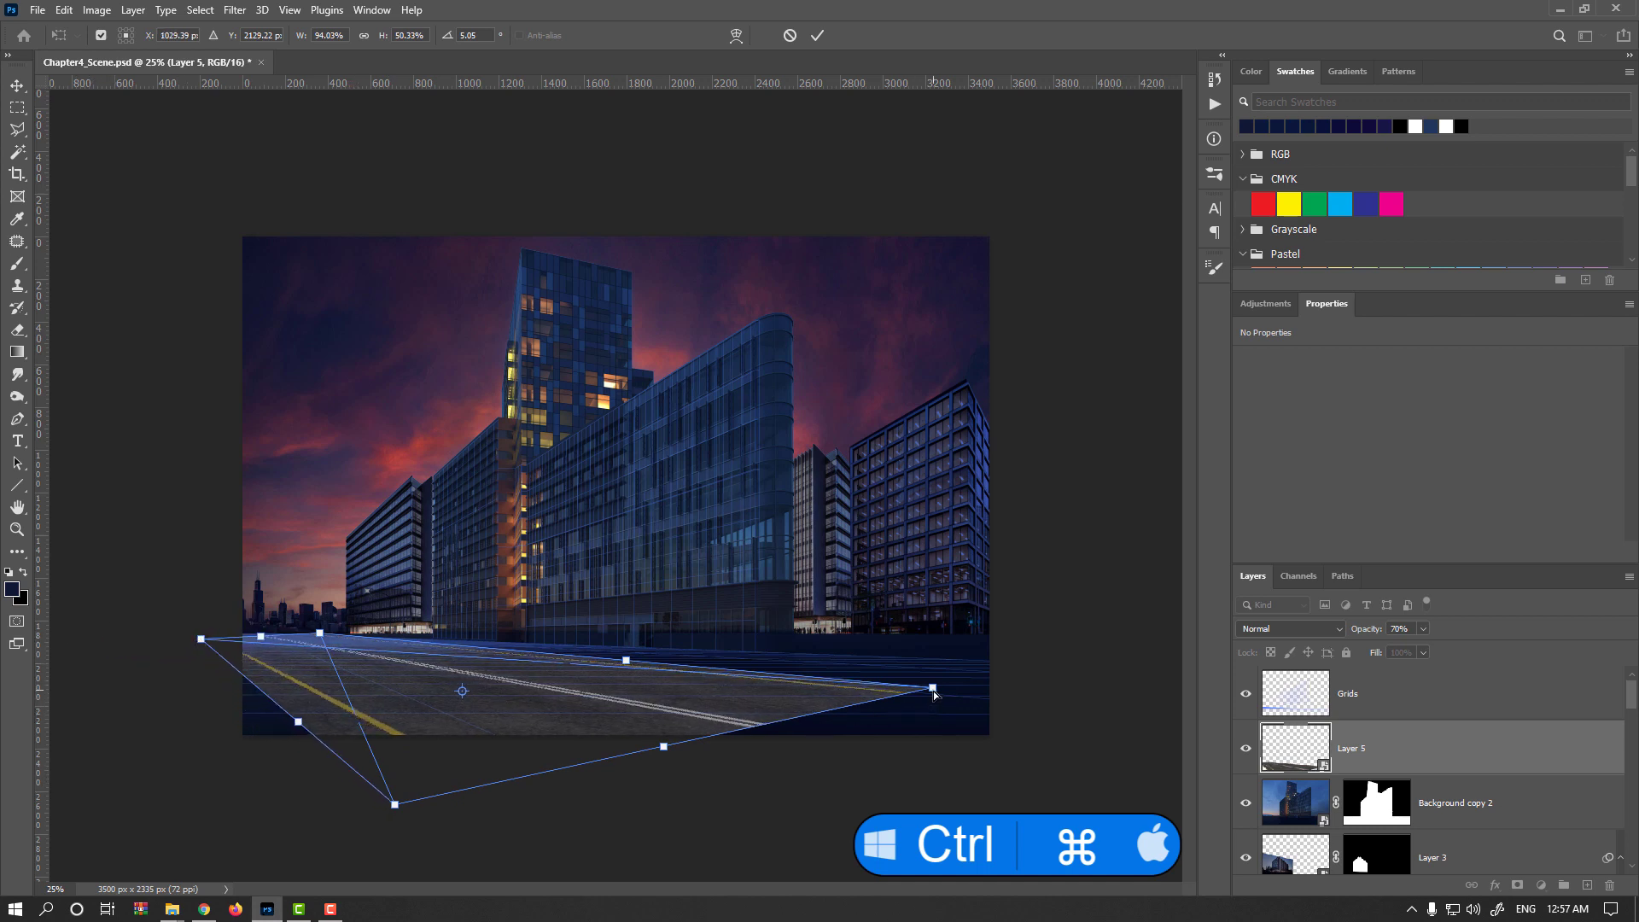
left_click_drag(934, 694, 807, 693)
left_click_drag(582, 706, 803, 718)
left_click_drag(595, 771, 548, 774)
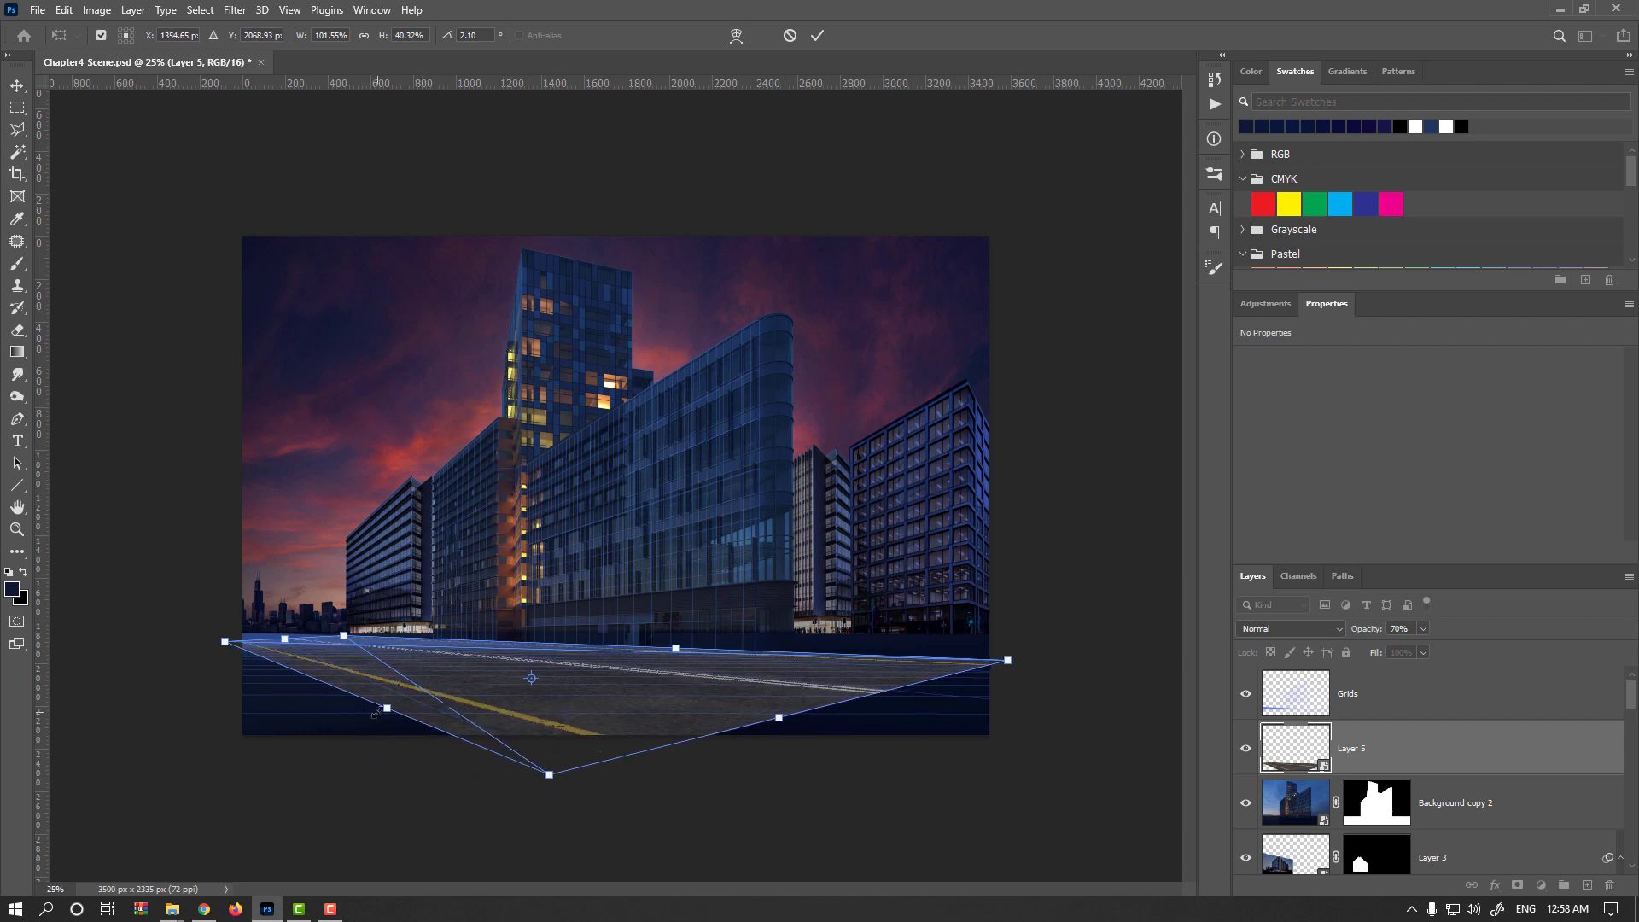
Step: Reshape the road texture by shifting its near-left edge, then readjusting its right, far-left and nearest corners against the ground grid
left_click_drag(377, 714, 481, 698)
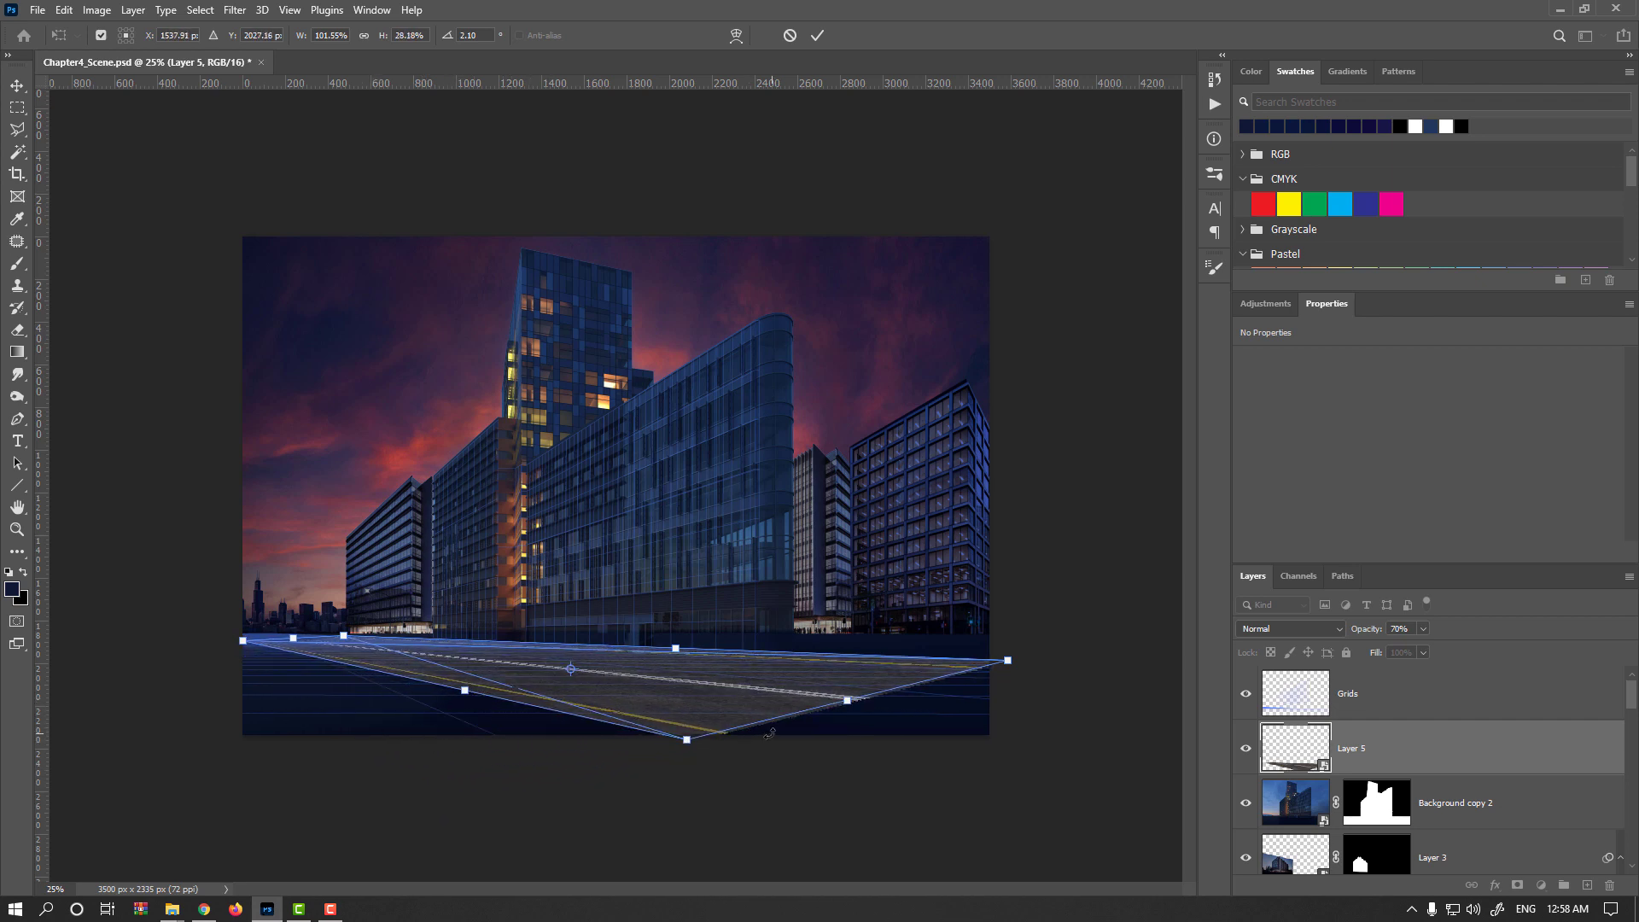
left_click_drag(1009, 662, 1030, 672)
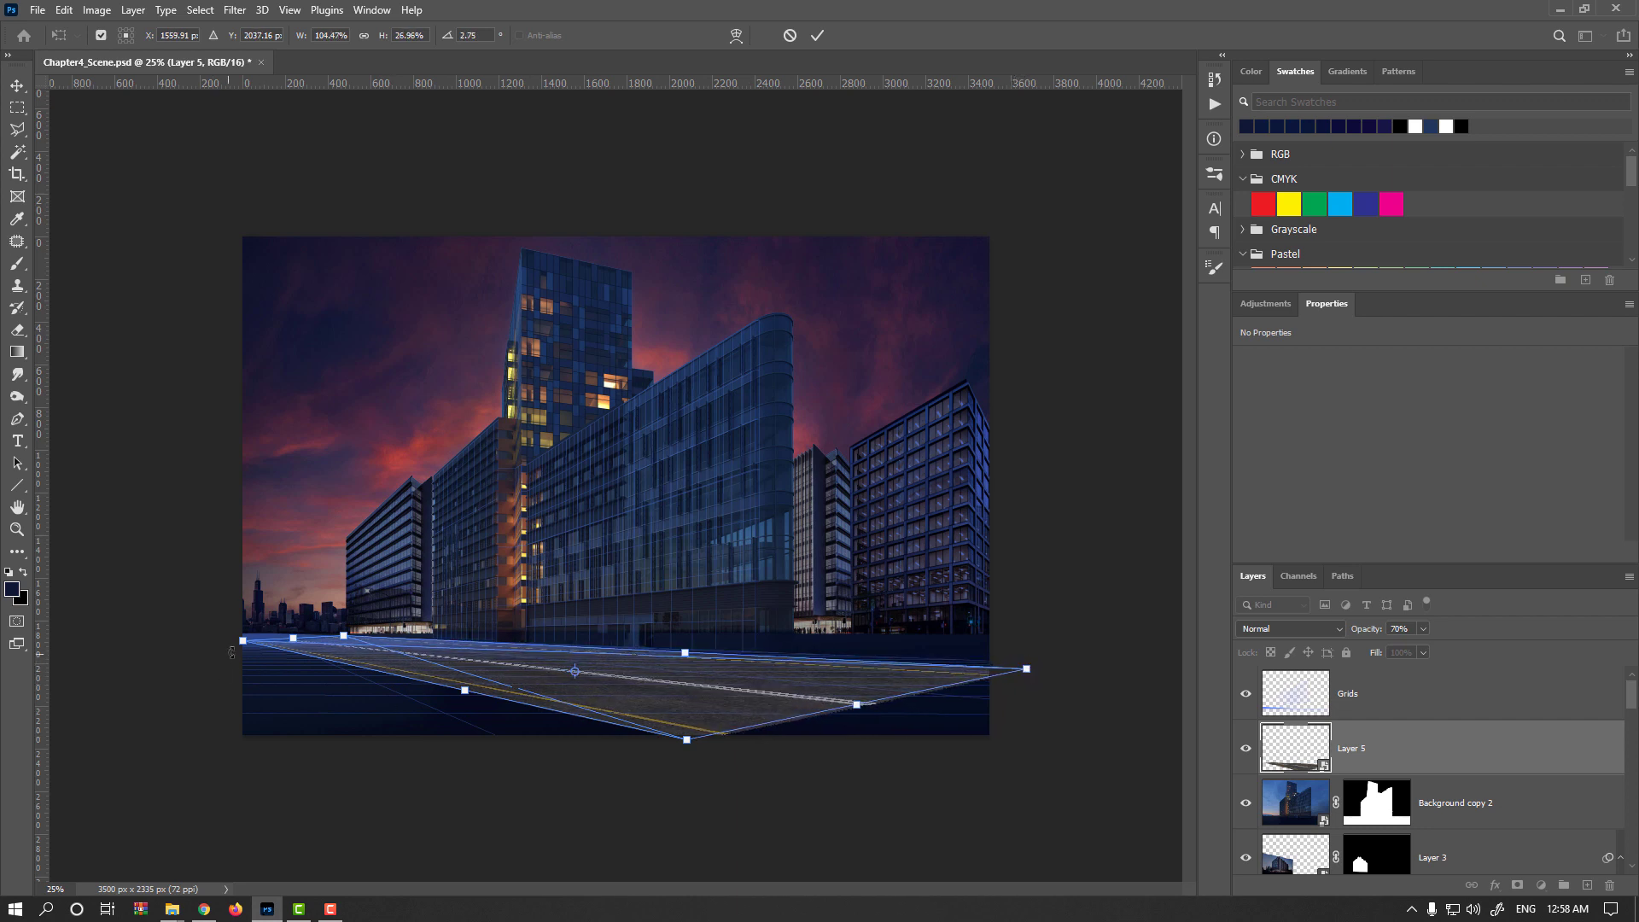
mouse_move(244, 643)
left_mouse_down()
mouse_move(234, 633)
mouse_move(271, 636)
left_mouse_up()
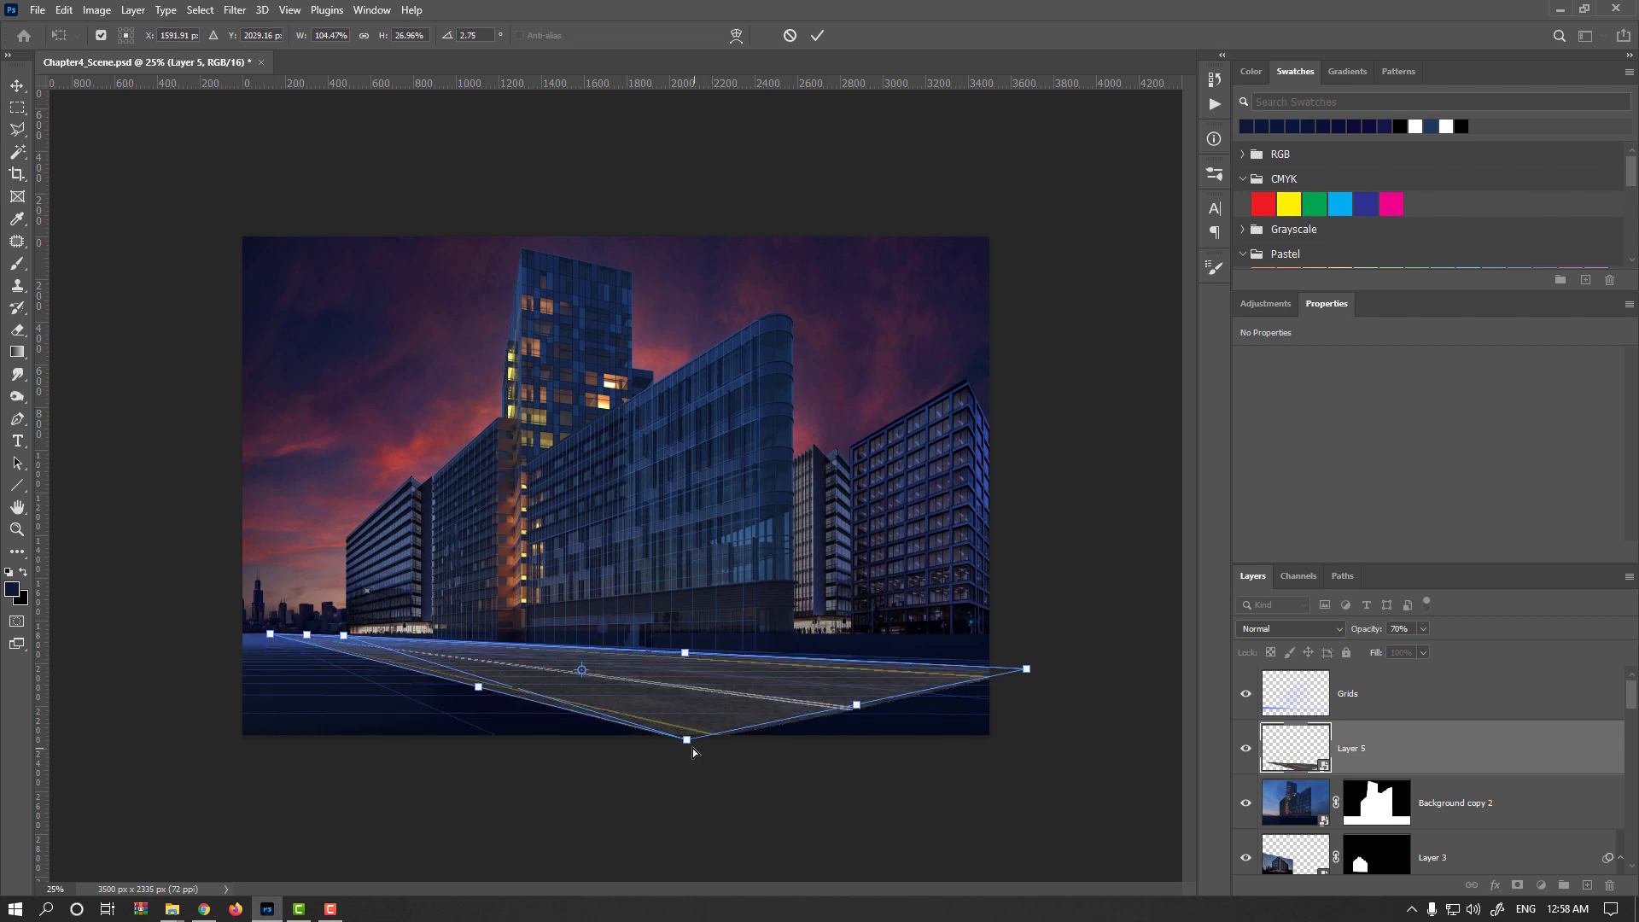
left_click_drag(691, 749, 578, 772)
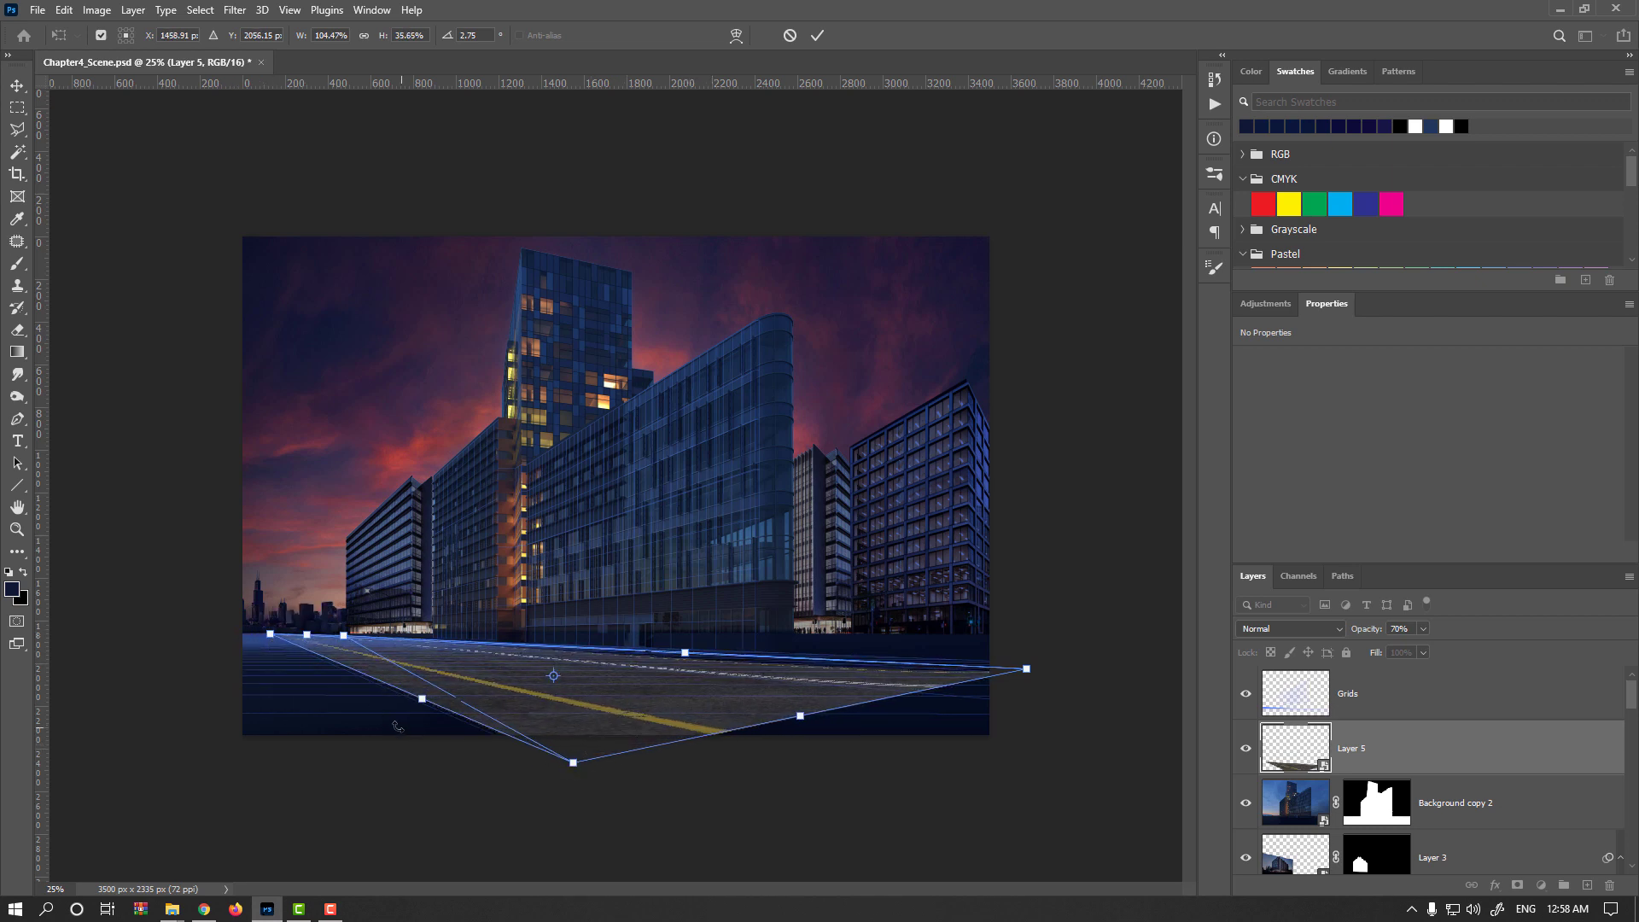
Step: Lower the road texture layer's opacity to 46% and refit its right and back corners to the visible grid lines
left_click_drag(1383, 640, 1362, 639)
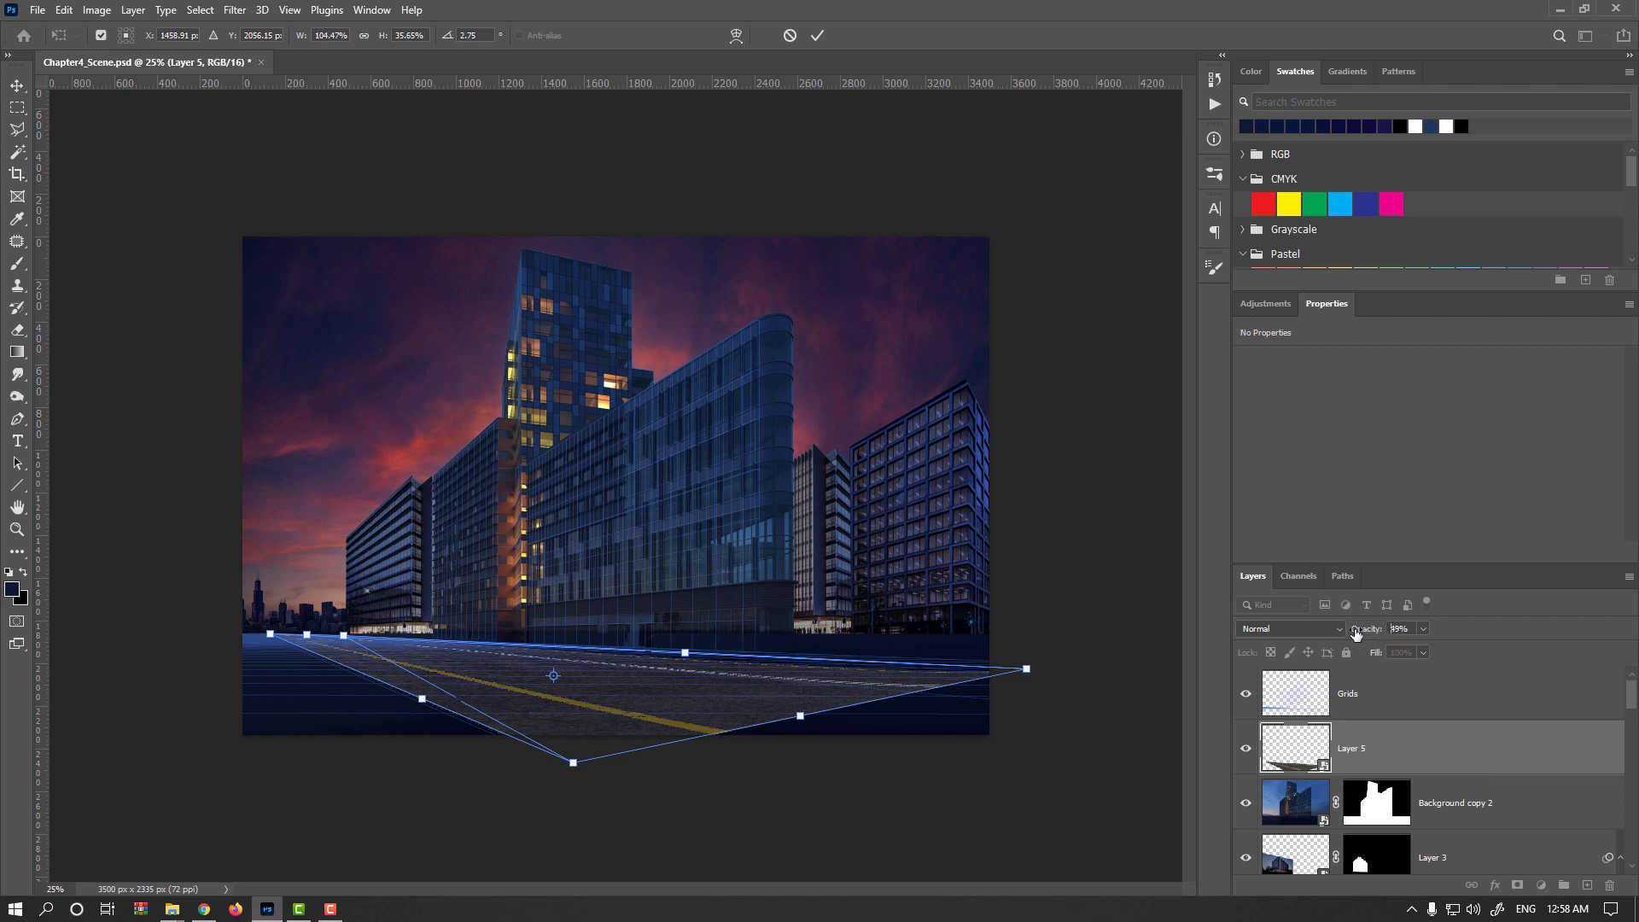
left_click_drag(1029, 676, 997, 699)
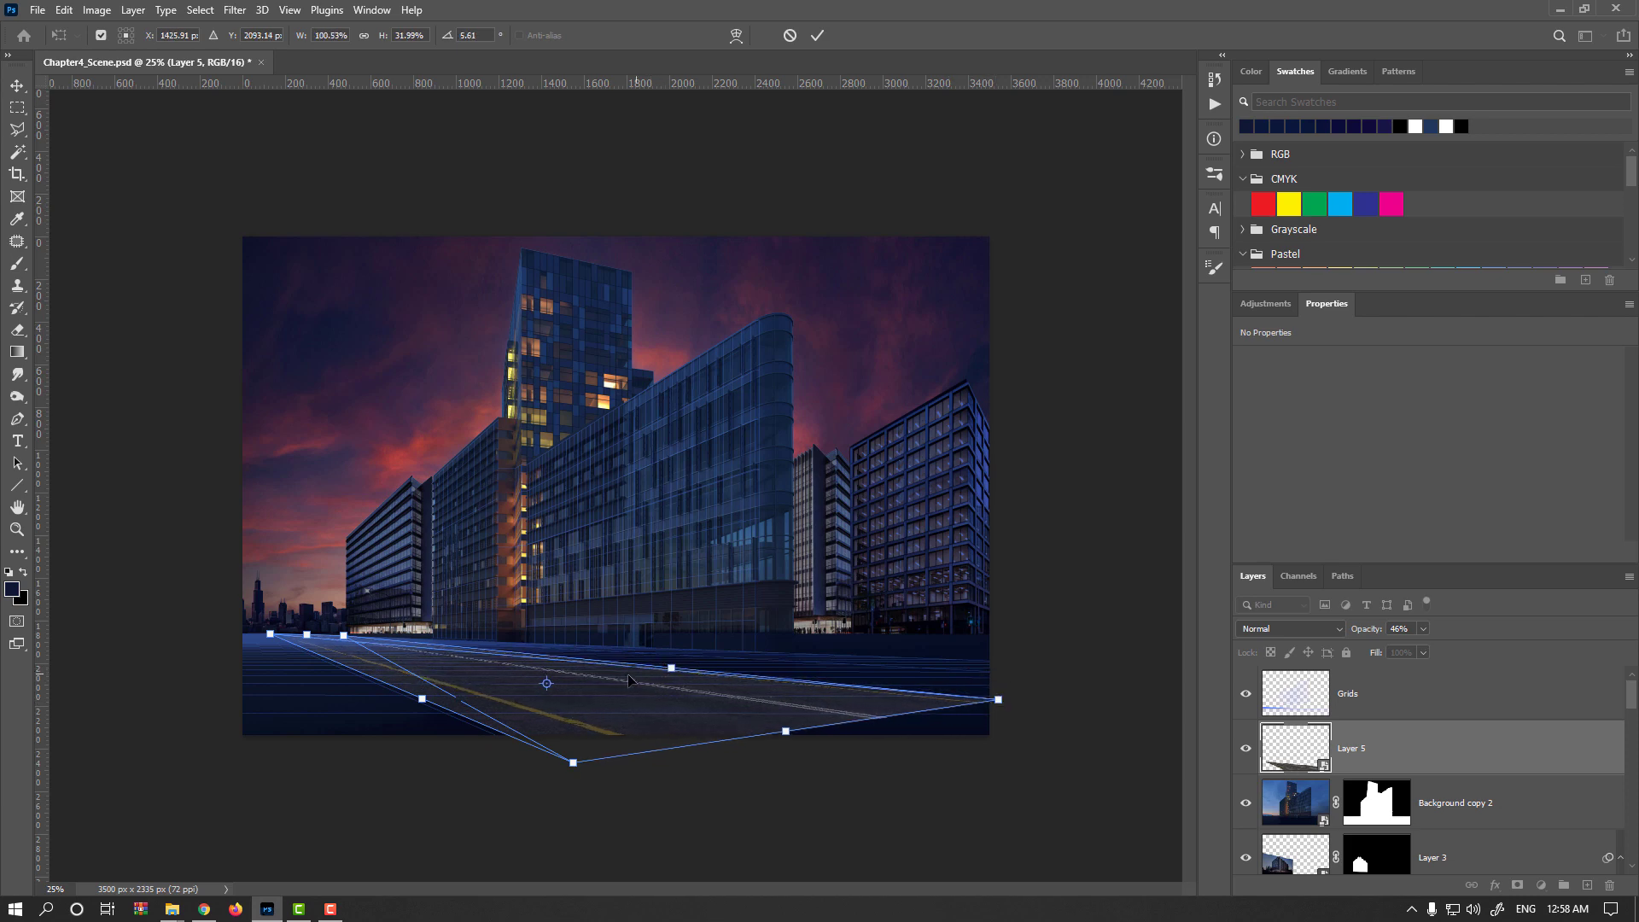
scroll(345, 640, "up", 5)
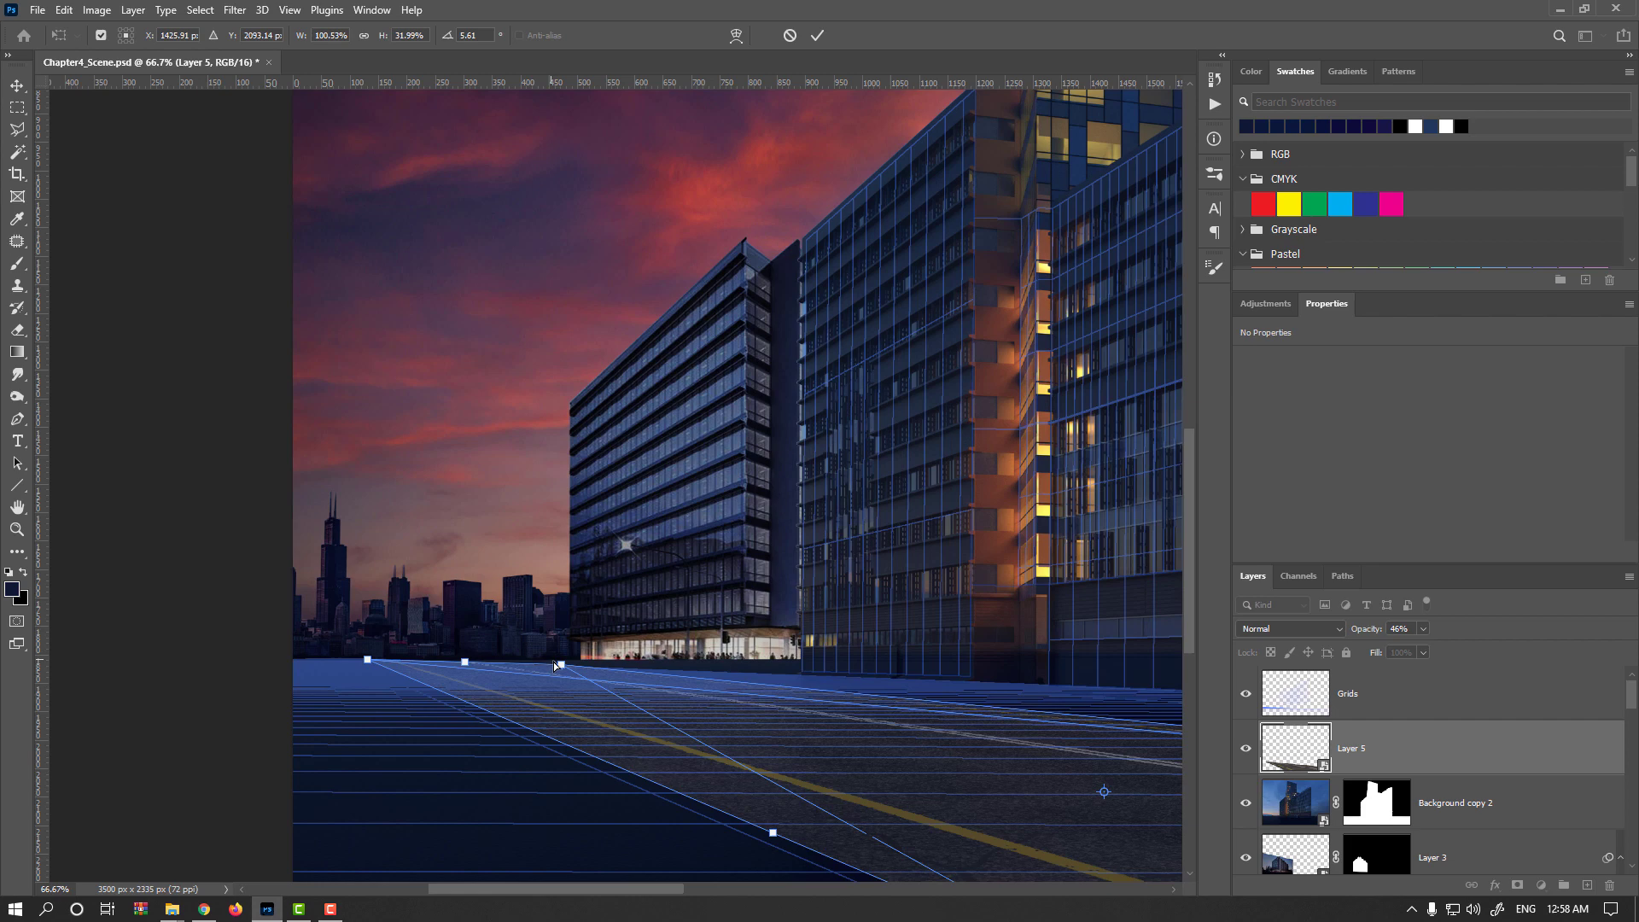
mouse_move(556, 666)
left_mouse_down()
mouse_move(535, 698)
mouse_move(546, 671)
left_mouse_up()
scroll(628, 708, "down", 2)
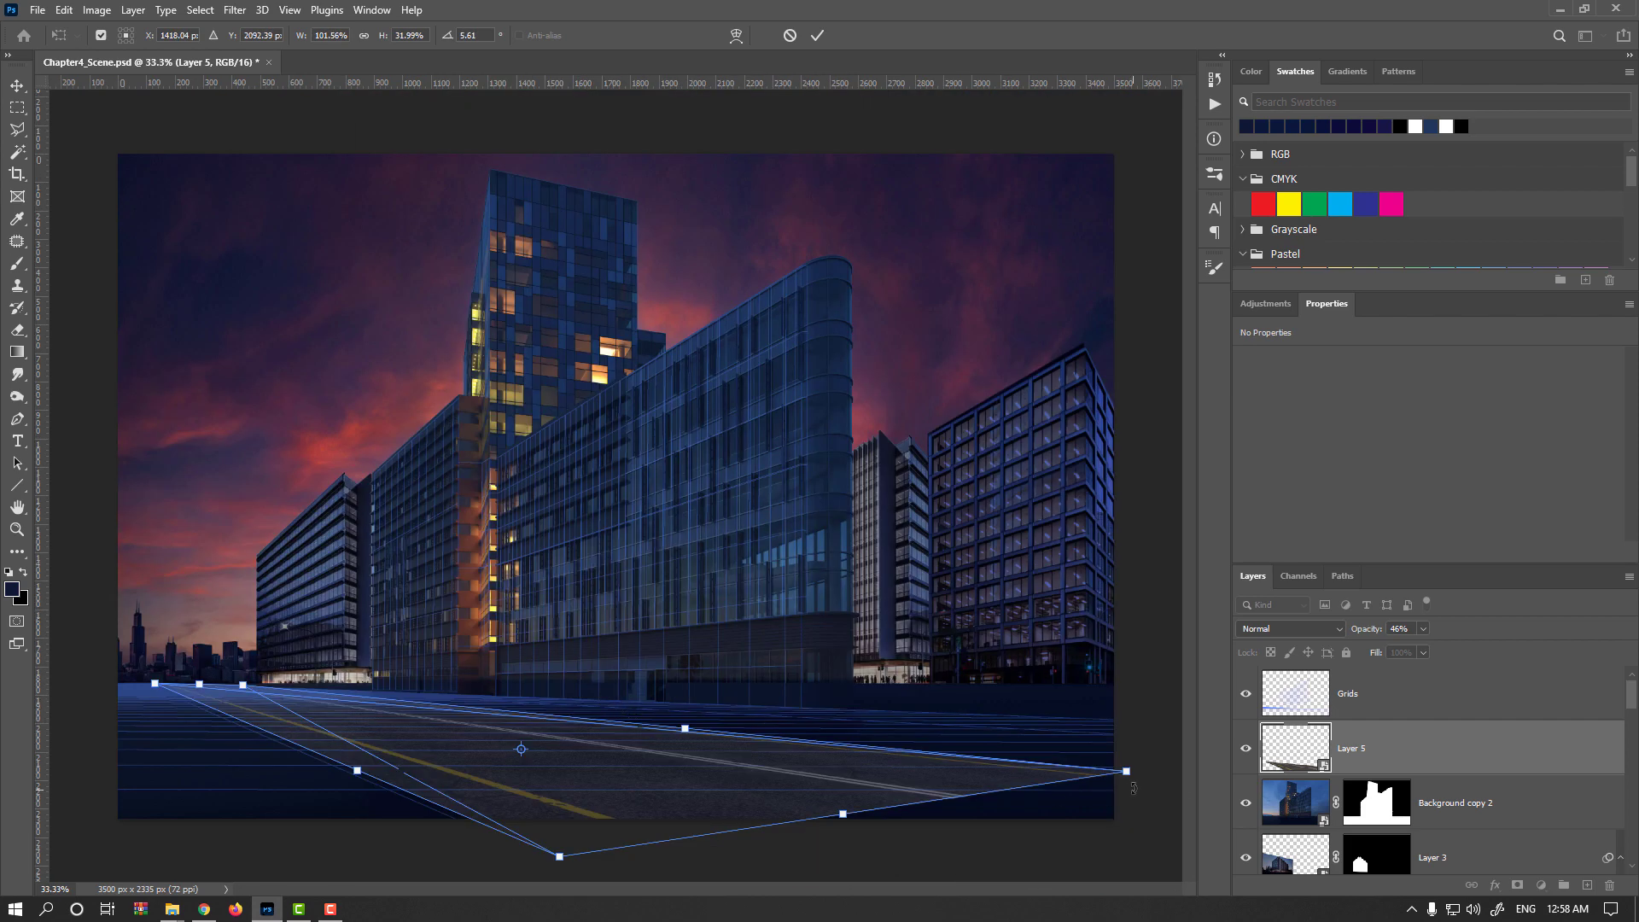
Step: Extend the road texture's right corner past the canvas edge, adjust its near and back corners, and stretch its near-right edge outward
left_click_drag(1132, 776, 1182, 734)
left_click_drag(545, 864, 564, 860)
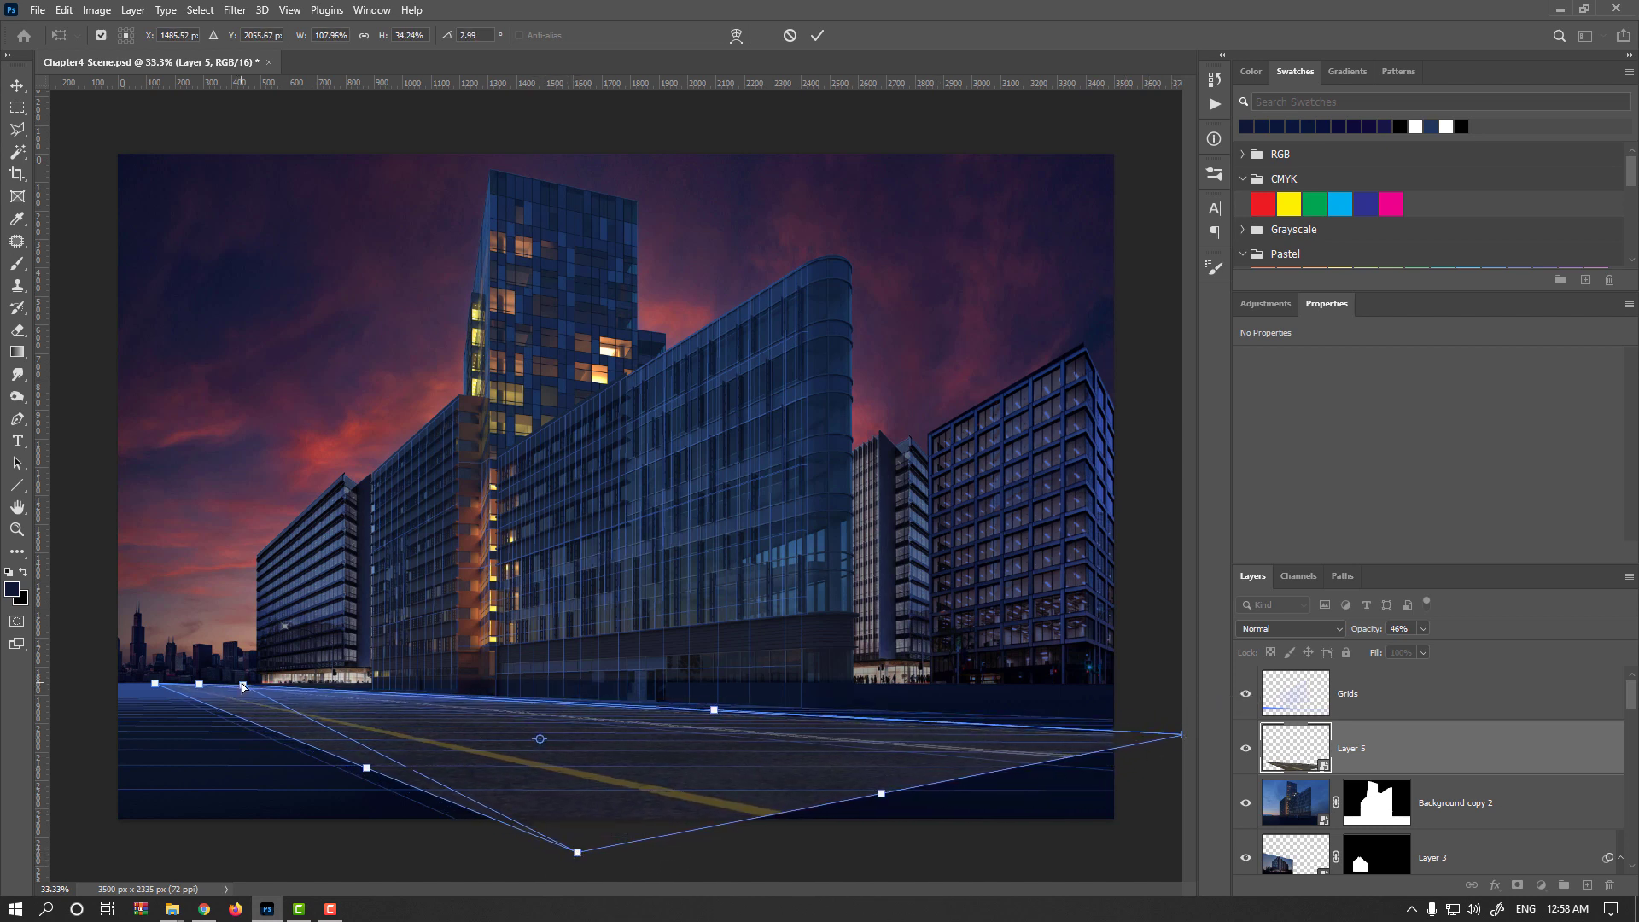
left_click_drag(243, 684, 276, 682)
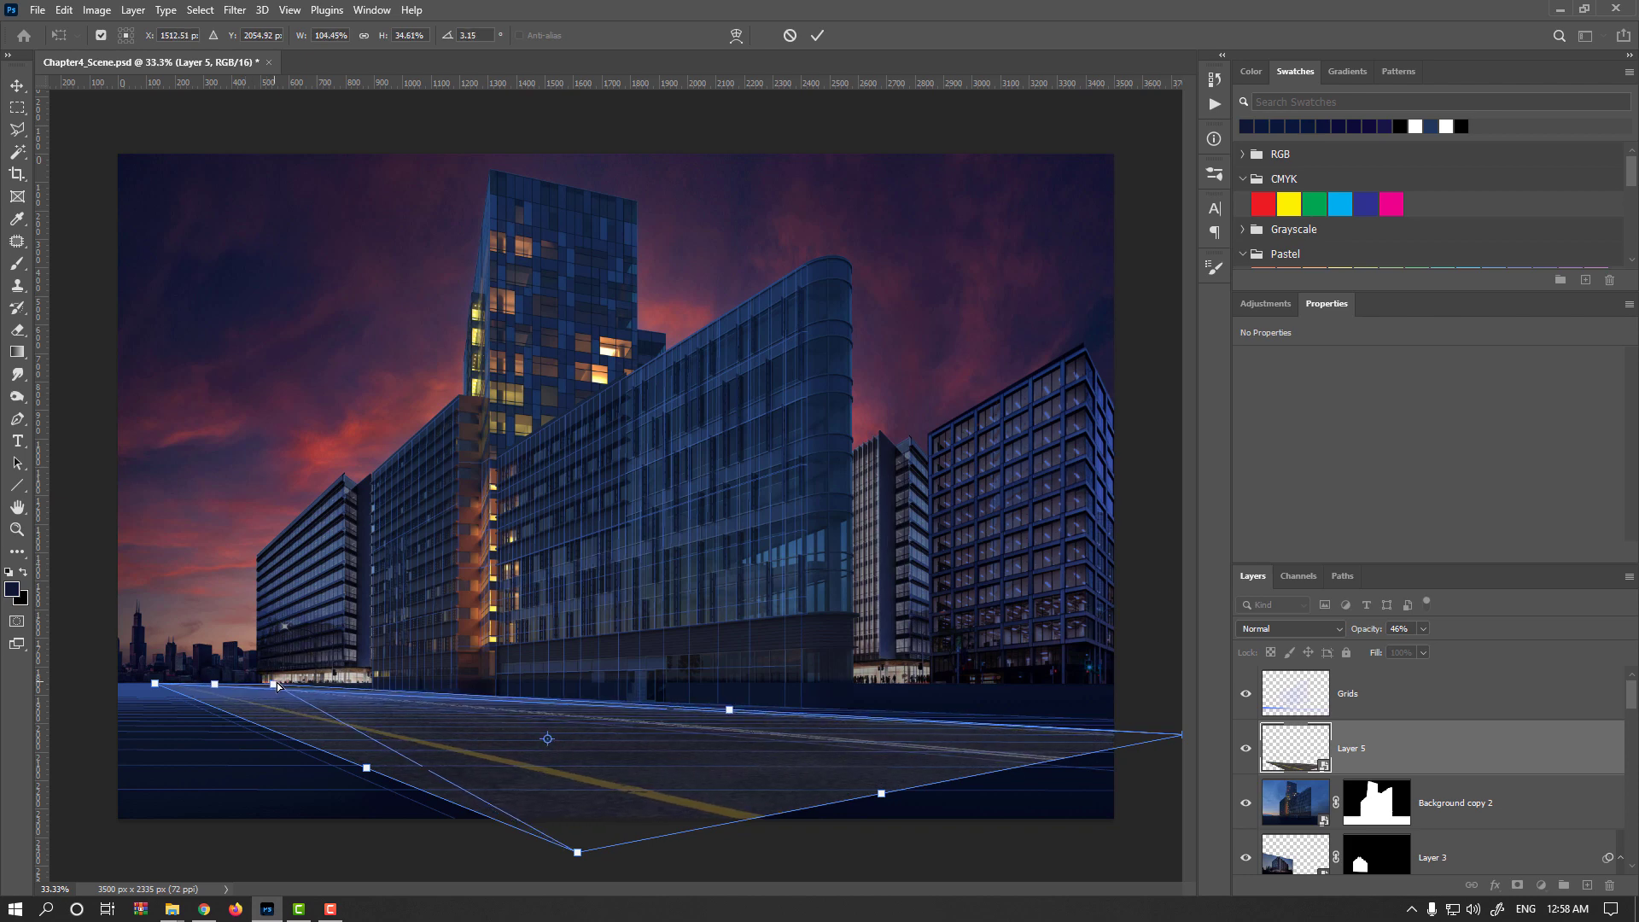
left_click_drag(882, 796, 997, 822)
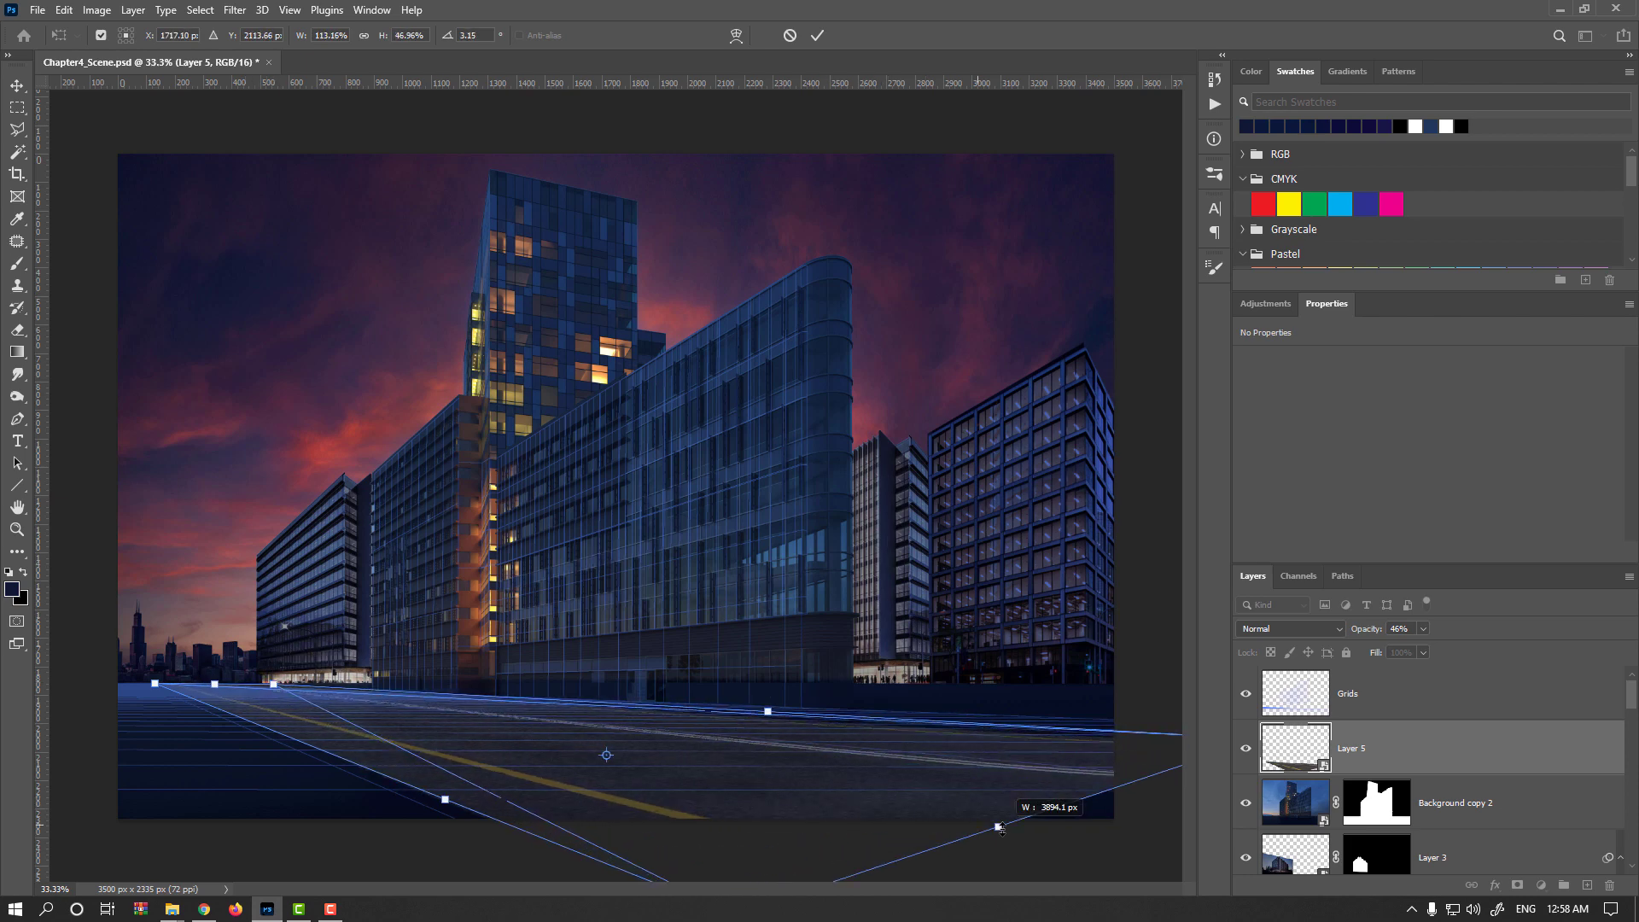
Step: Refine the road texture's right, near and back corners, apply the transform, and set the layer's opacity to 100%
key("ctrl+minus")
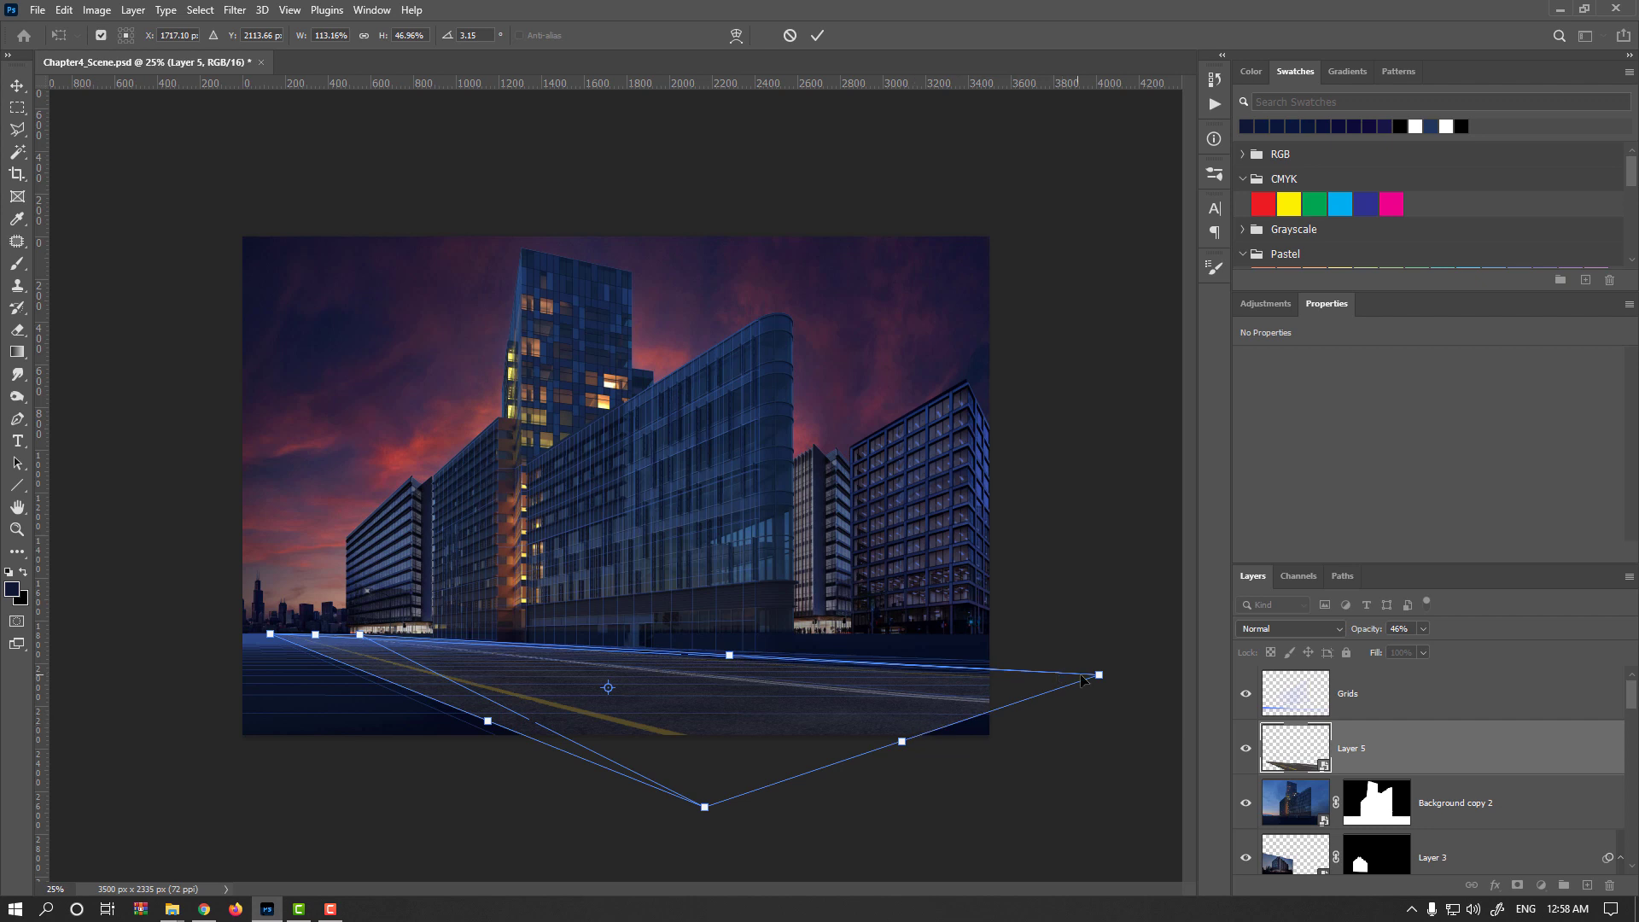
left_click_drag(1101, 679, 1105, 682)
left_click_drag(705, 806, 679, 800)
left_click_drag(1046, 678, 1055, 673)
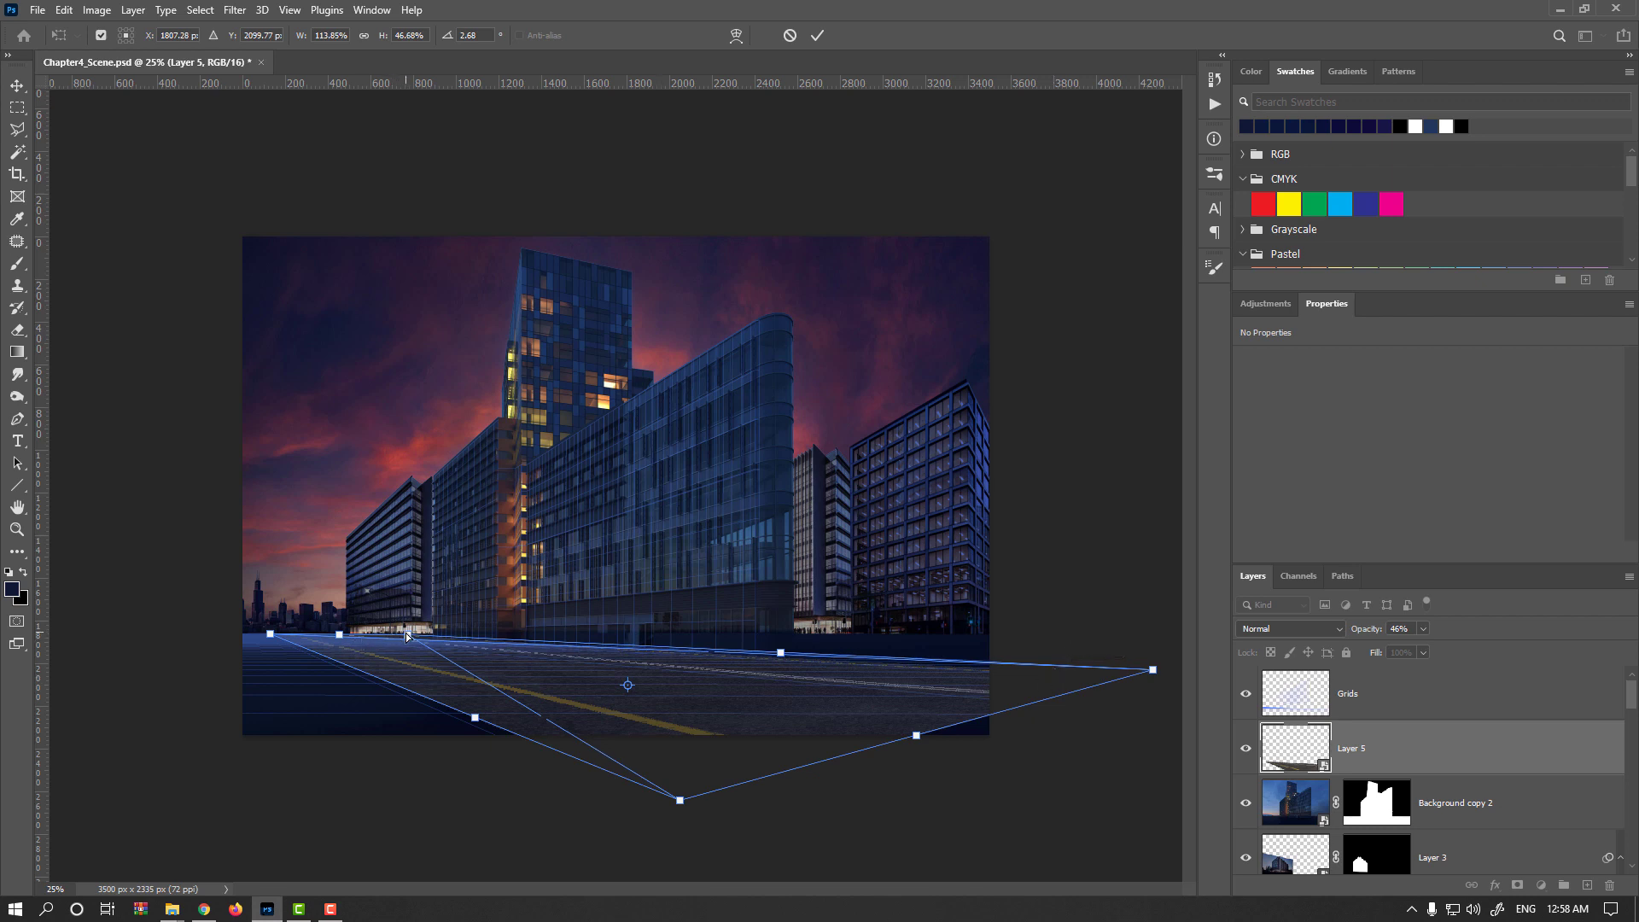
left_click_drag(407, 636, 393, 635)
key("Return")
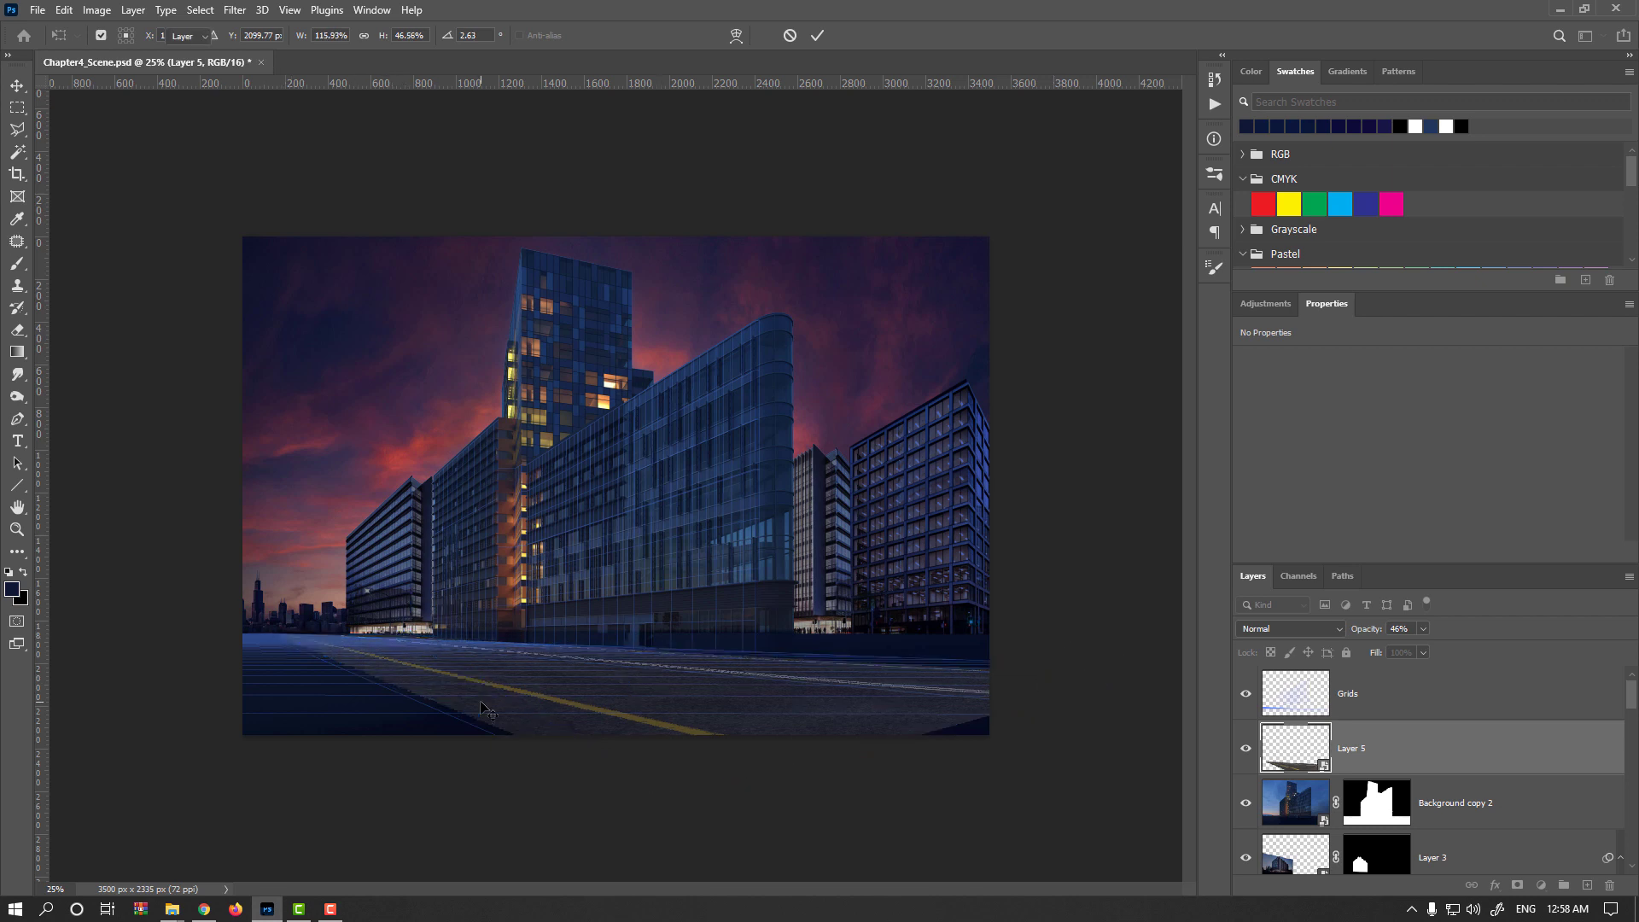
left_click_drag(1357, 632, 1507, 629)
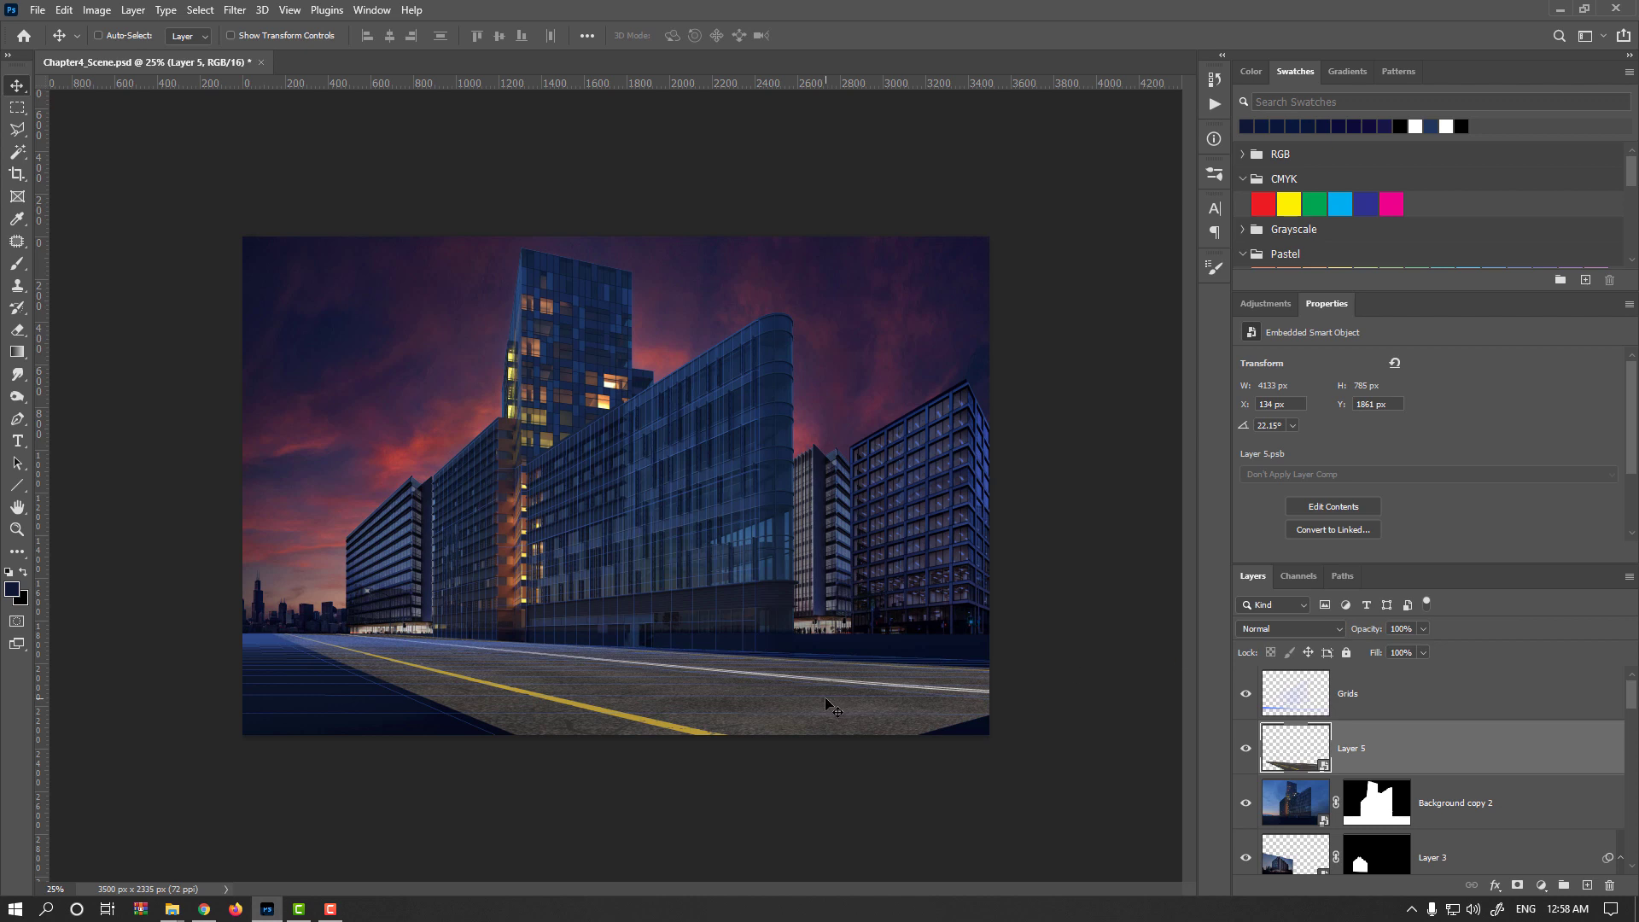
Step: Transform the road texture again, raising its far short edge toward the skyline and moving its nearest corner slightly down and left
key("ctrl+t")
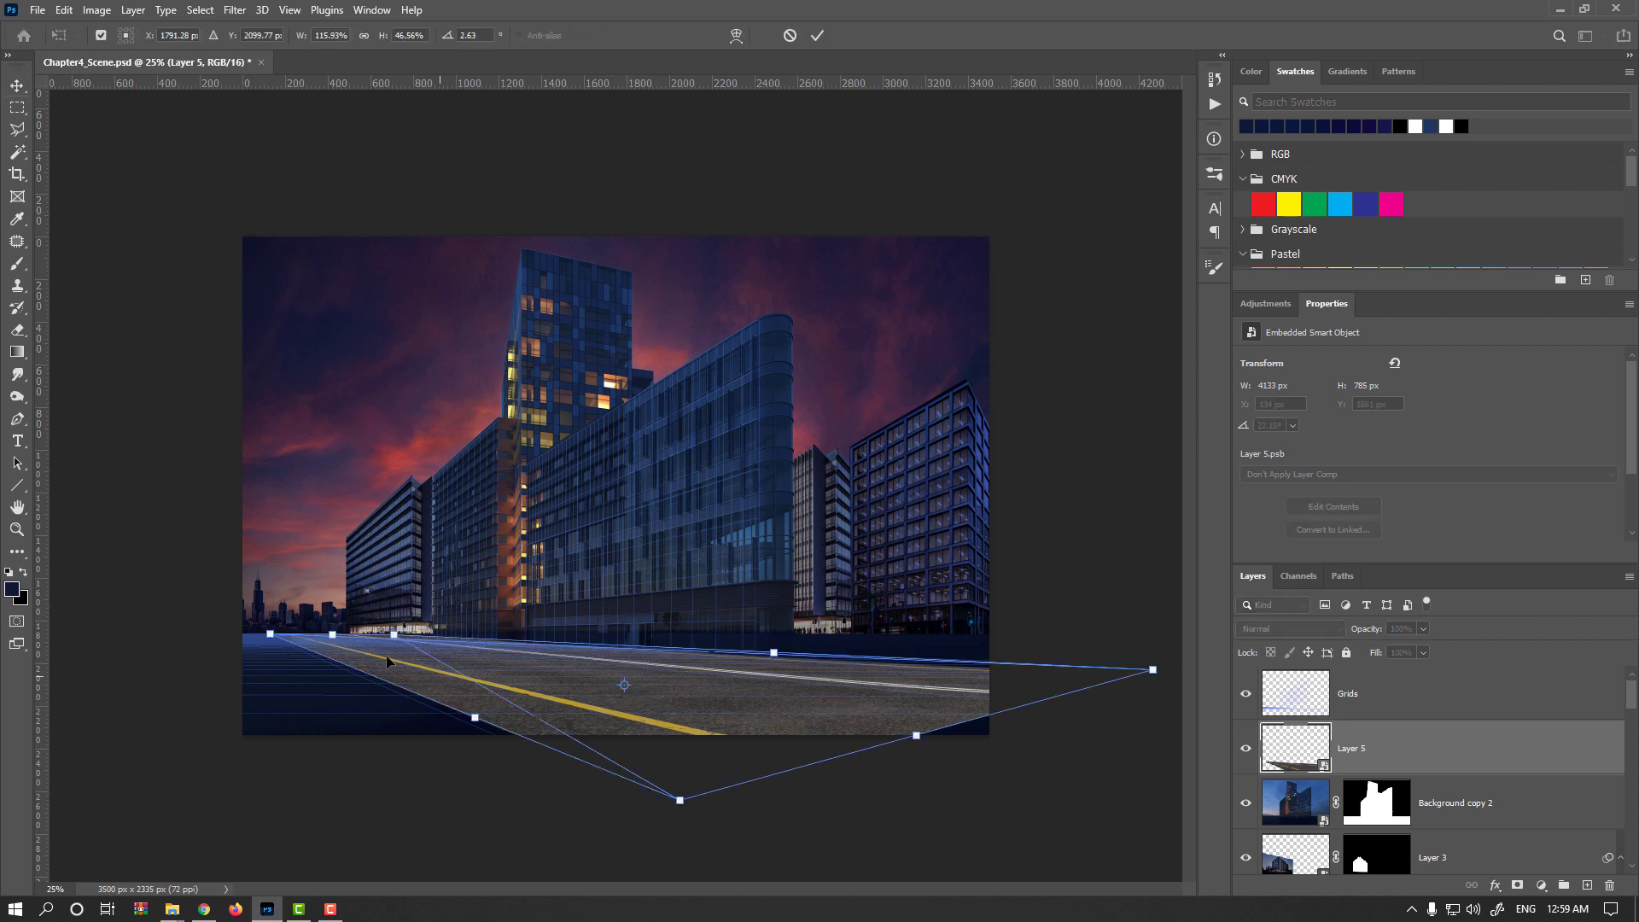
left_click_drag(333, 638, 312, 629)
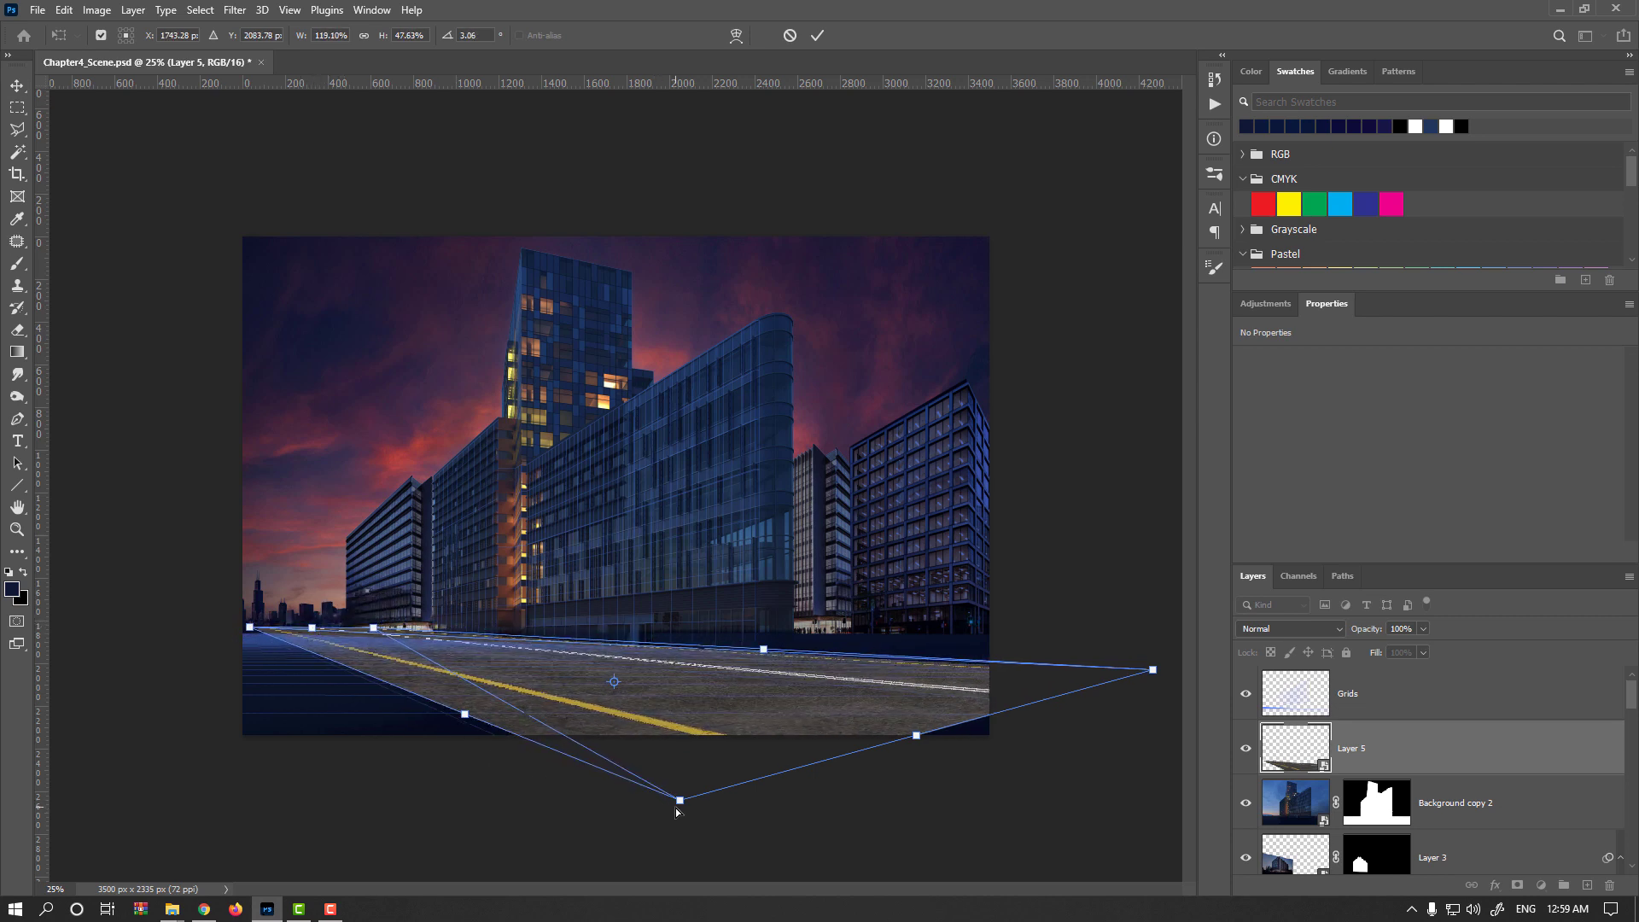
left_click_drag(675, 808, 655, 814)
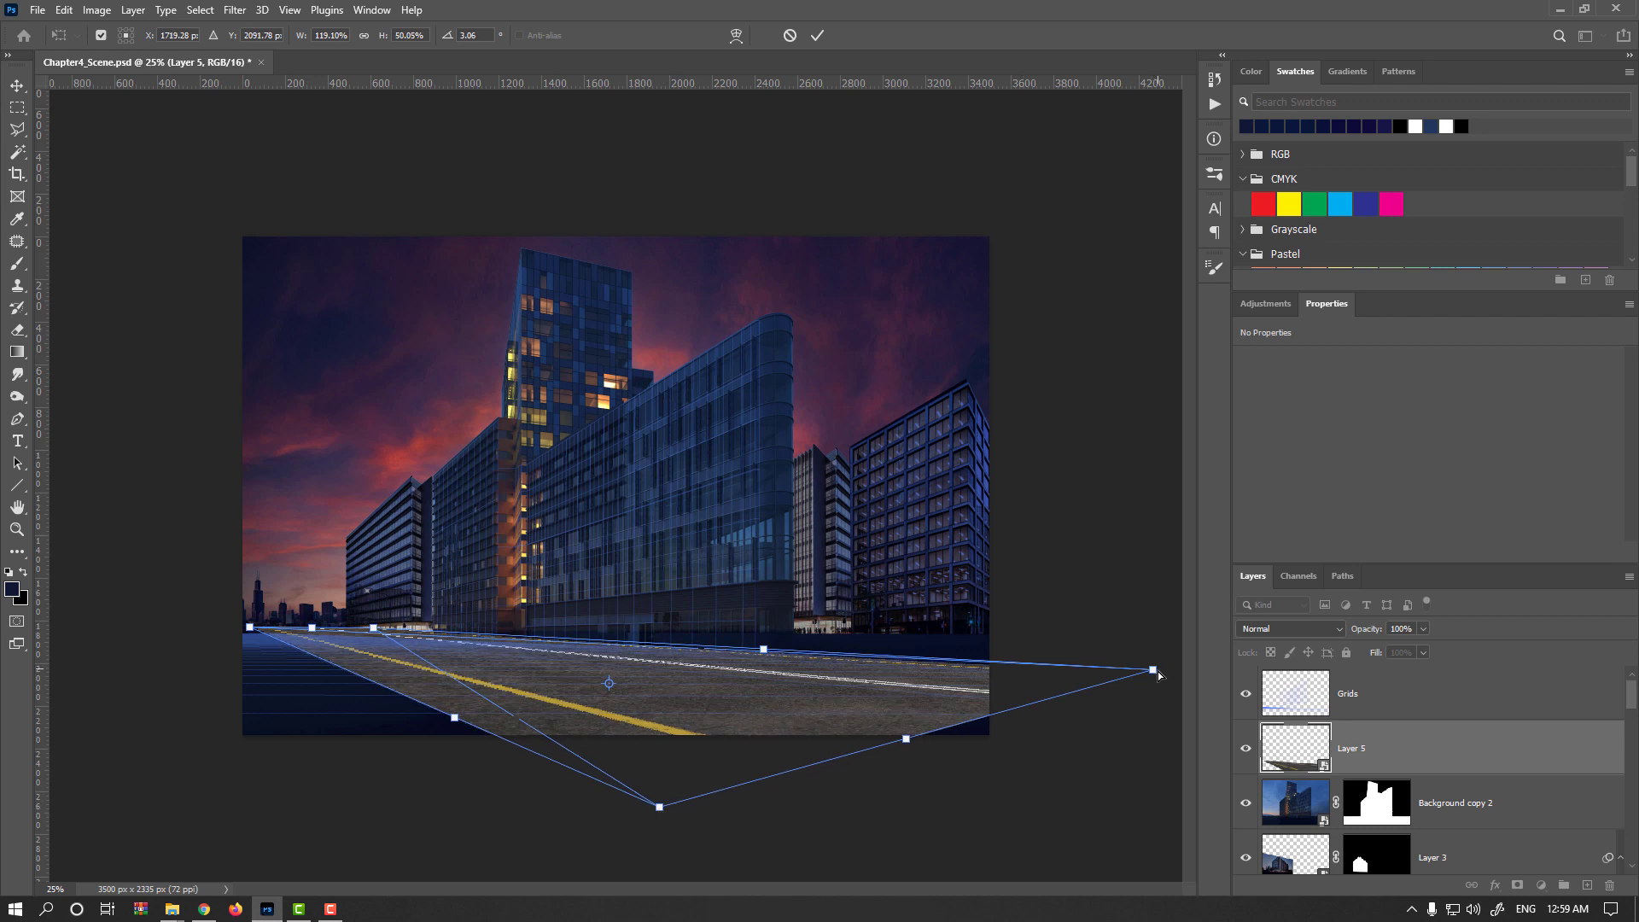
left_click_drag(1158, 675, 1148, 690)
left_click_drag(1154, 677, 1156, 671)
Step: Pull the road texture's back and right corners slightly inward to align the white lane line with the grid's perspective
mouse_move(375, 633)
left_mouse_down()
mouse_move(365, 658)
mouse_move(350, 632)
left_mouse_up()
left_click_drag(1152, 672, 1124, 675)
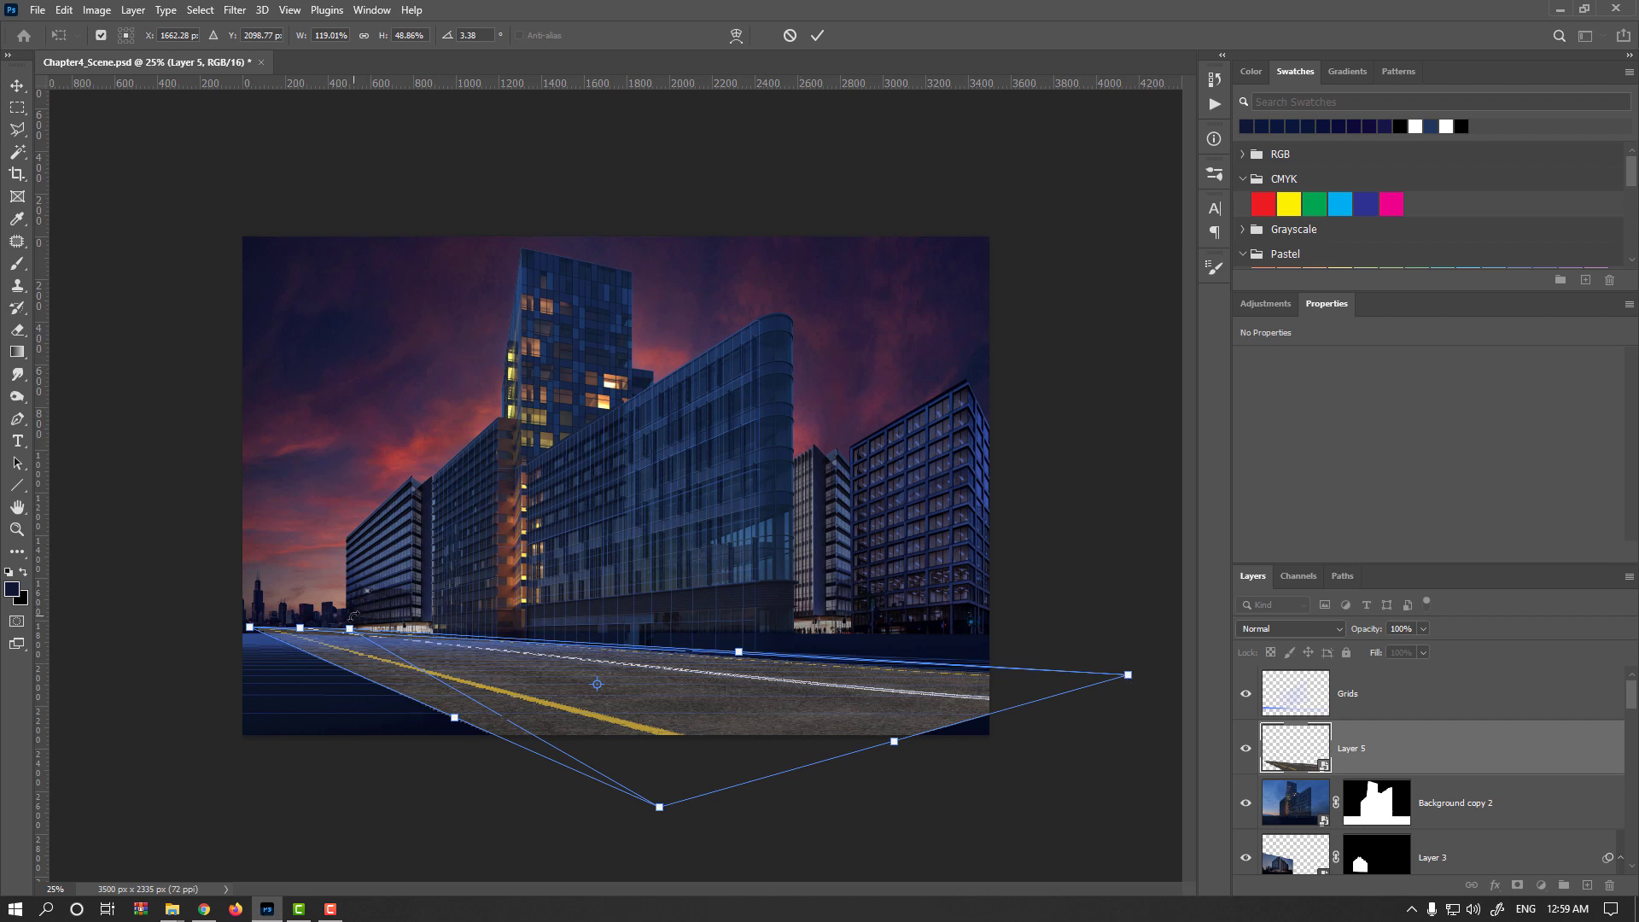
left_click_drag(350, 628, 348, 632)
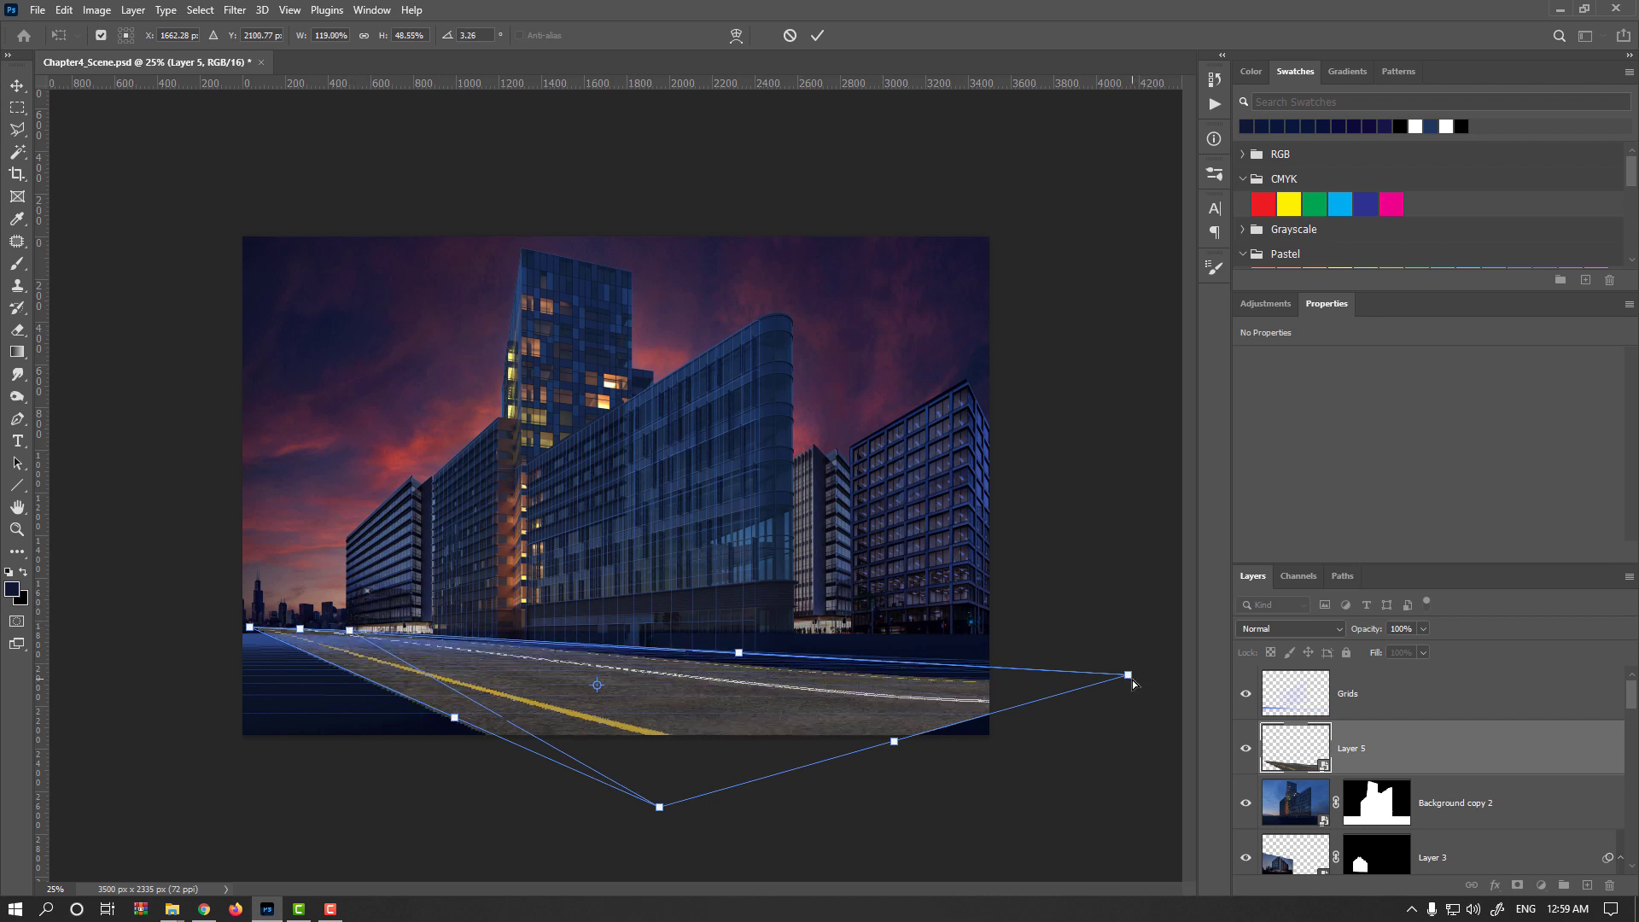
left_click_drag(1132, 678, 1123, 684)
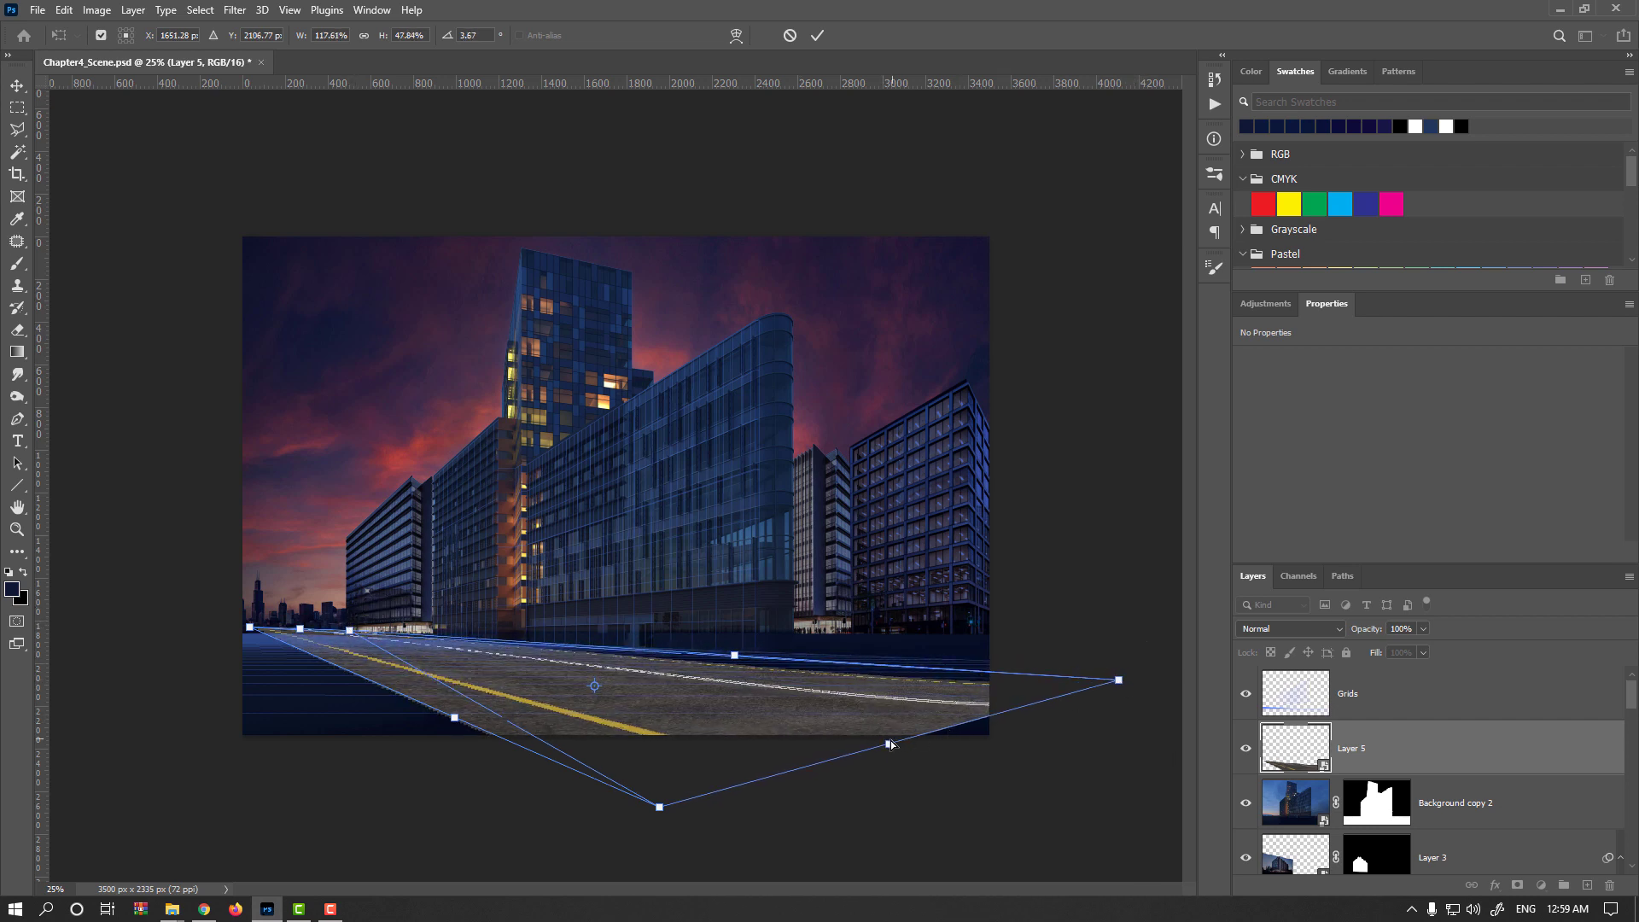
Step: Raise the road texture's near-right edge, lower its nearest corner below the canvas, and pull its right corner farther beyond the canvas
left_click_drag(890, 744, 906, 720)
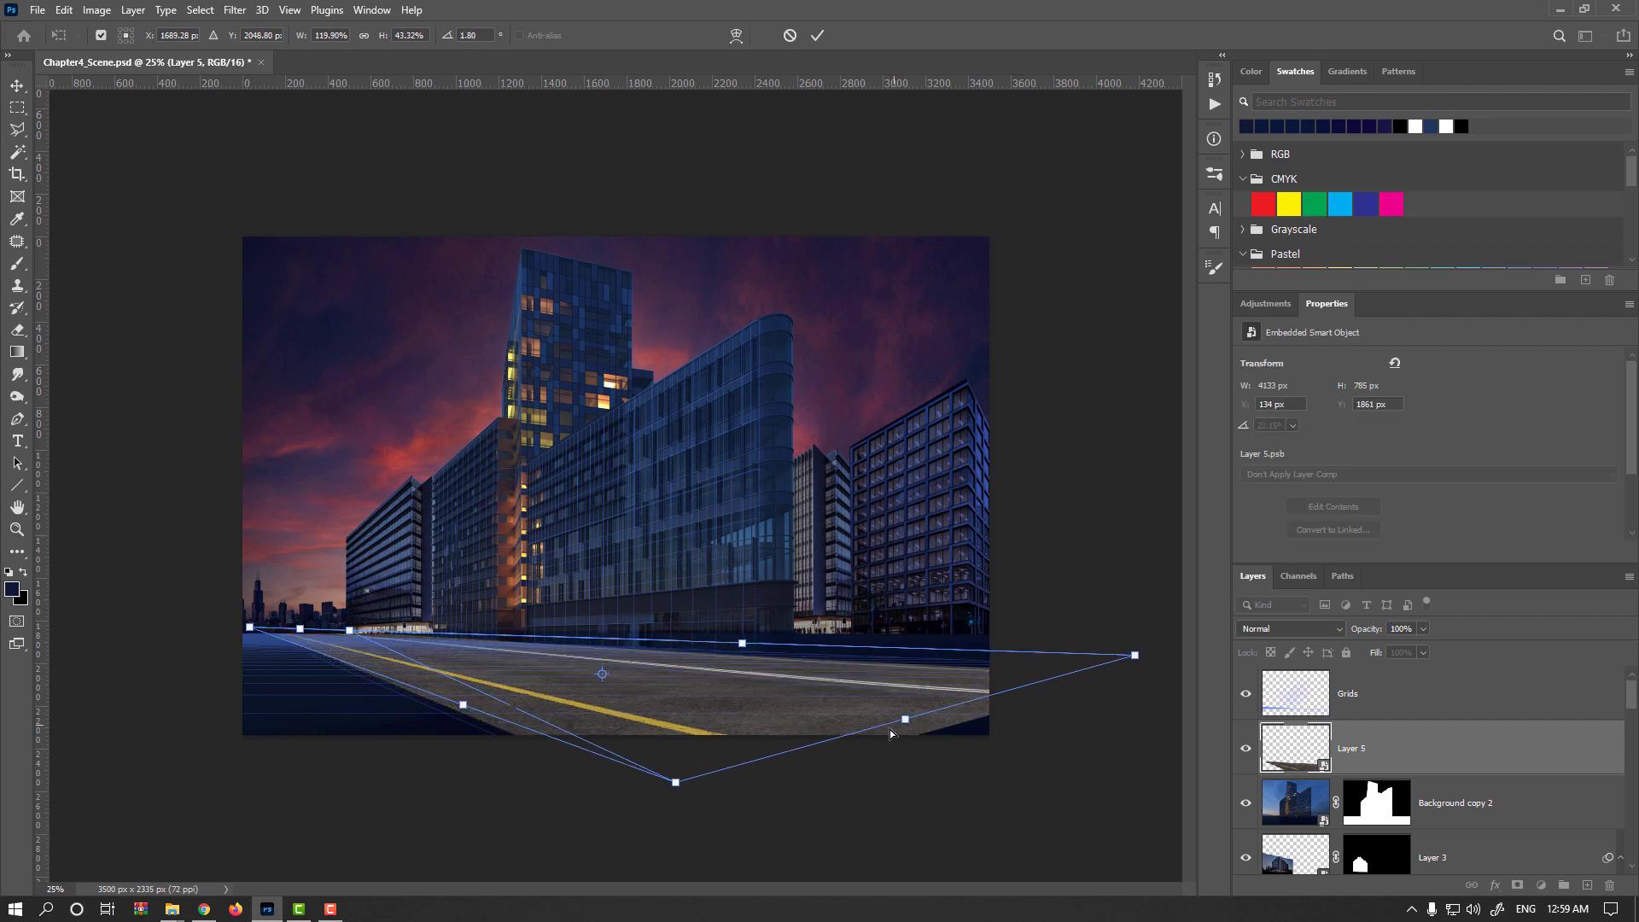
left_click_drag(674, 790, 636, 816)
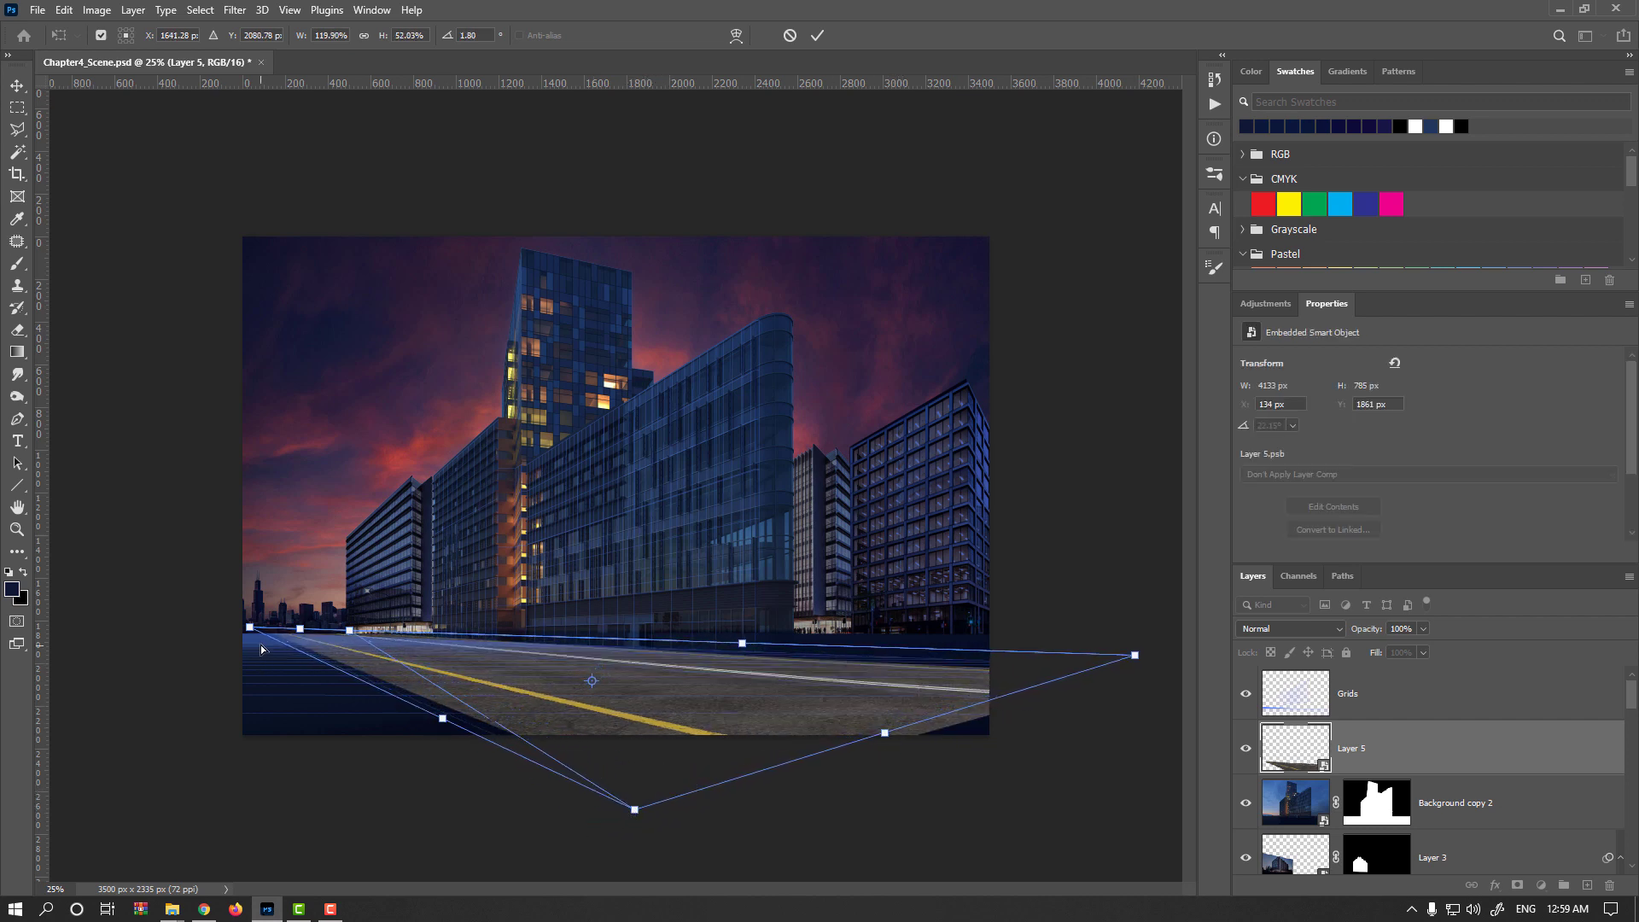
left_click_drag(250, 631, 250, 631)
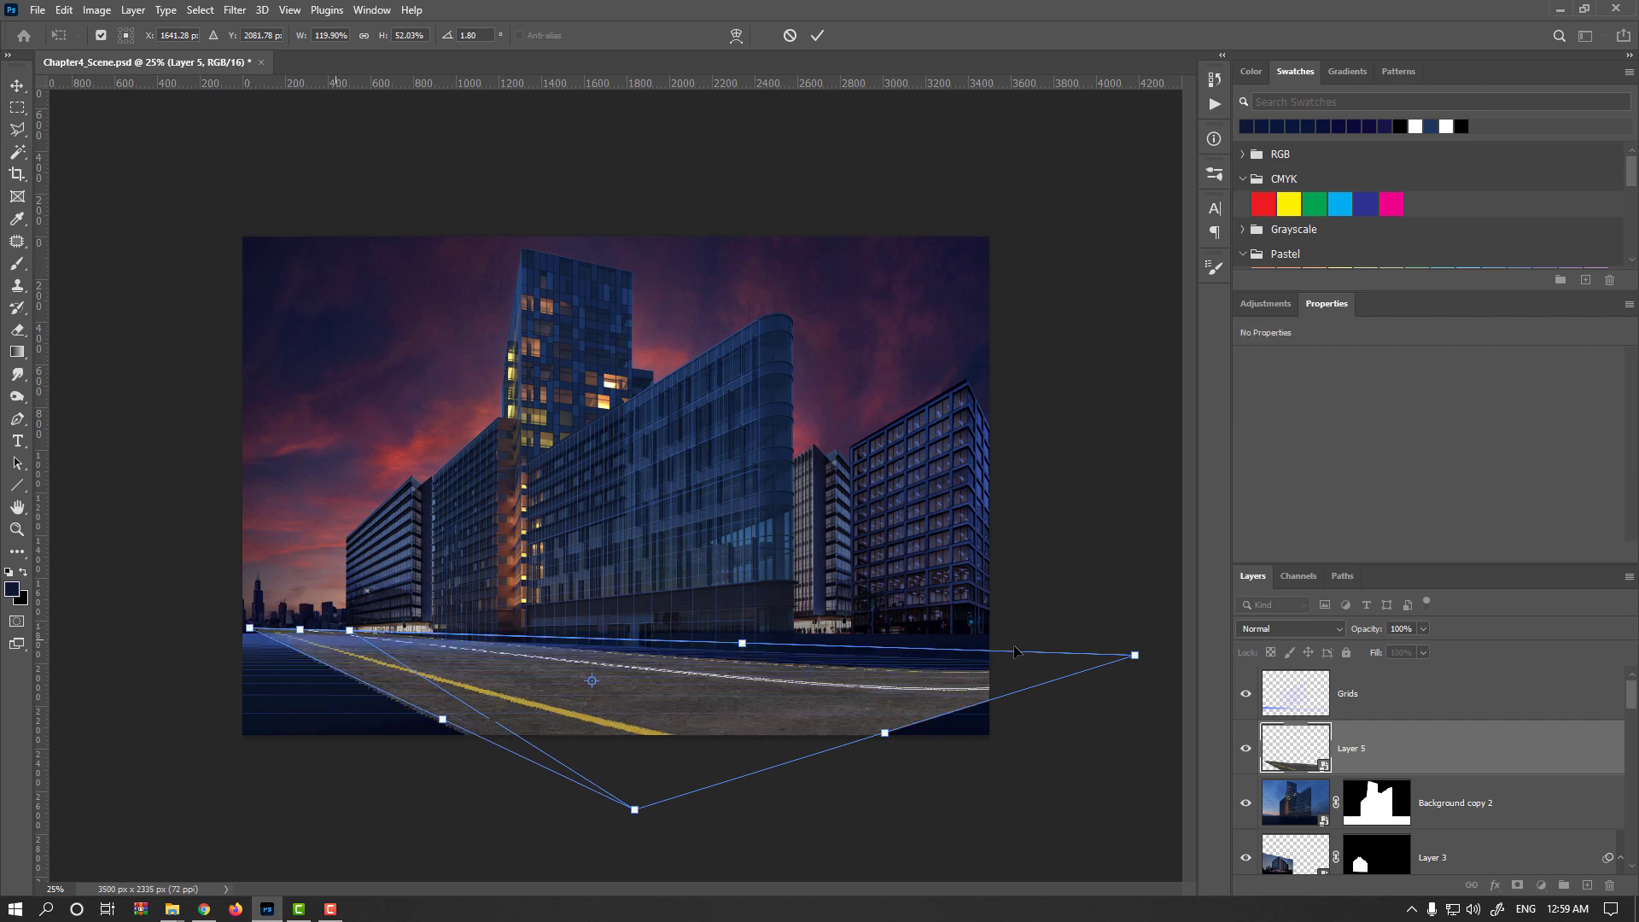
left_click_drag(1134, 655, 1219, 681)
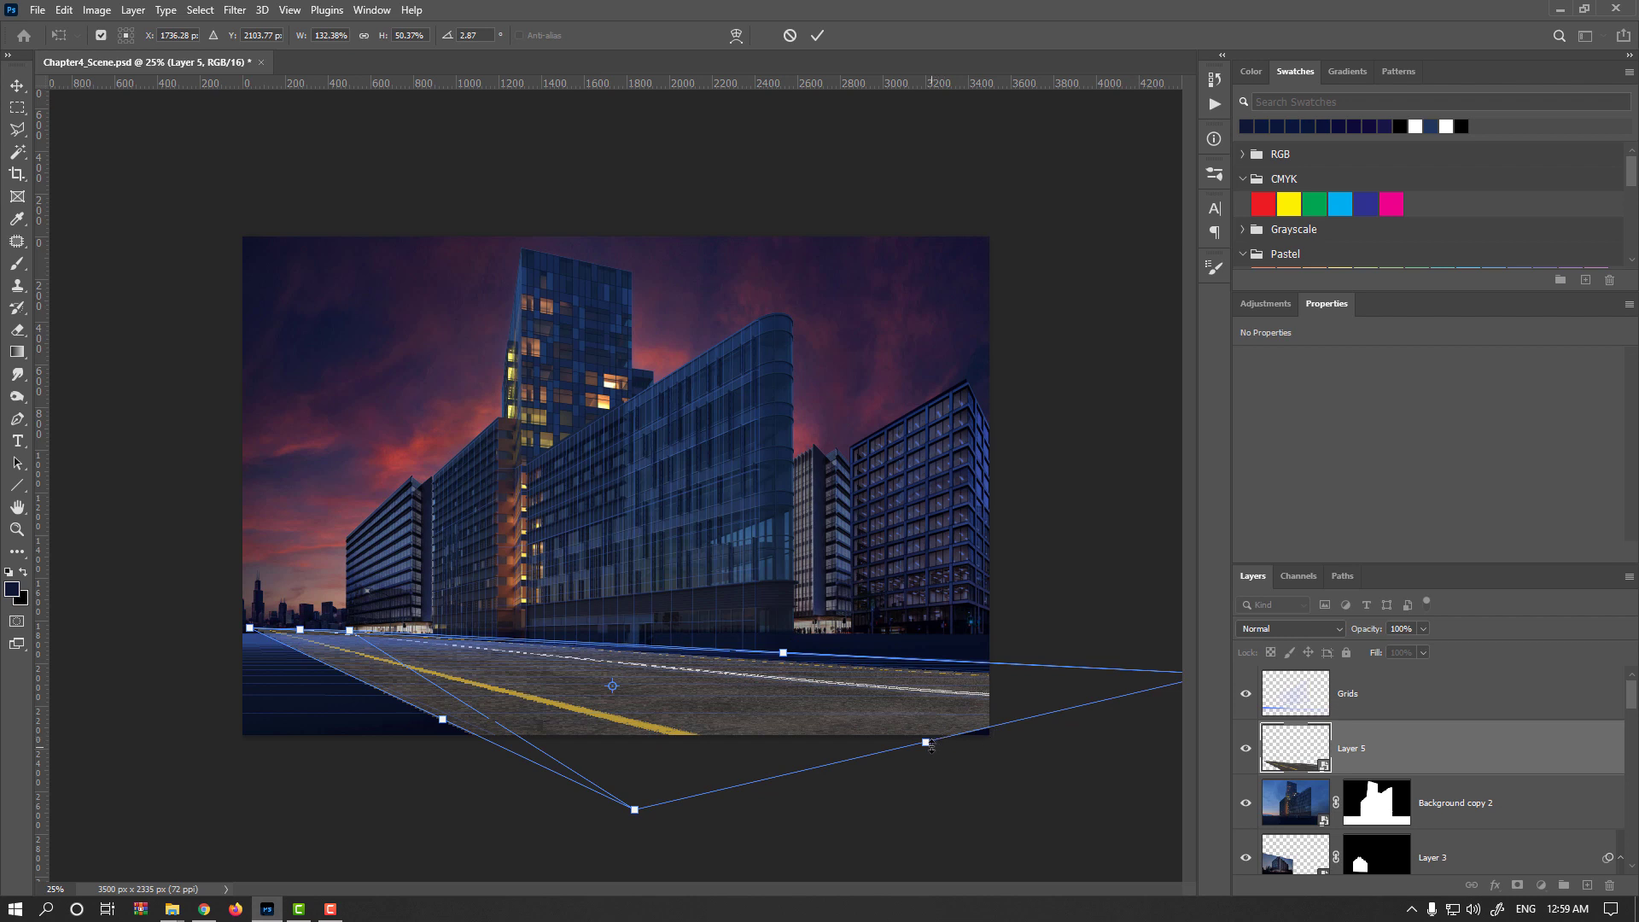
Step: Stretch the road texture's long edges slightly outward, nudge its back corner into line with the grid, and apply the transform
left_click_drag(931, 745, 946, 750)
left_click_drag(788, 650, 798, 647)
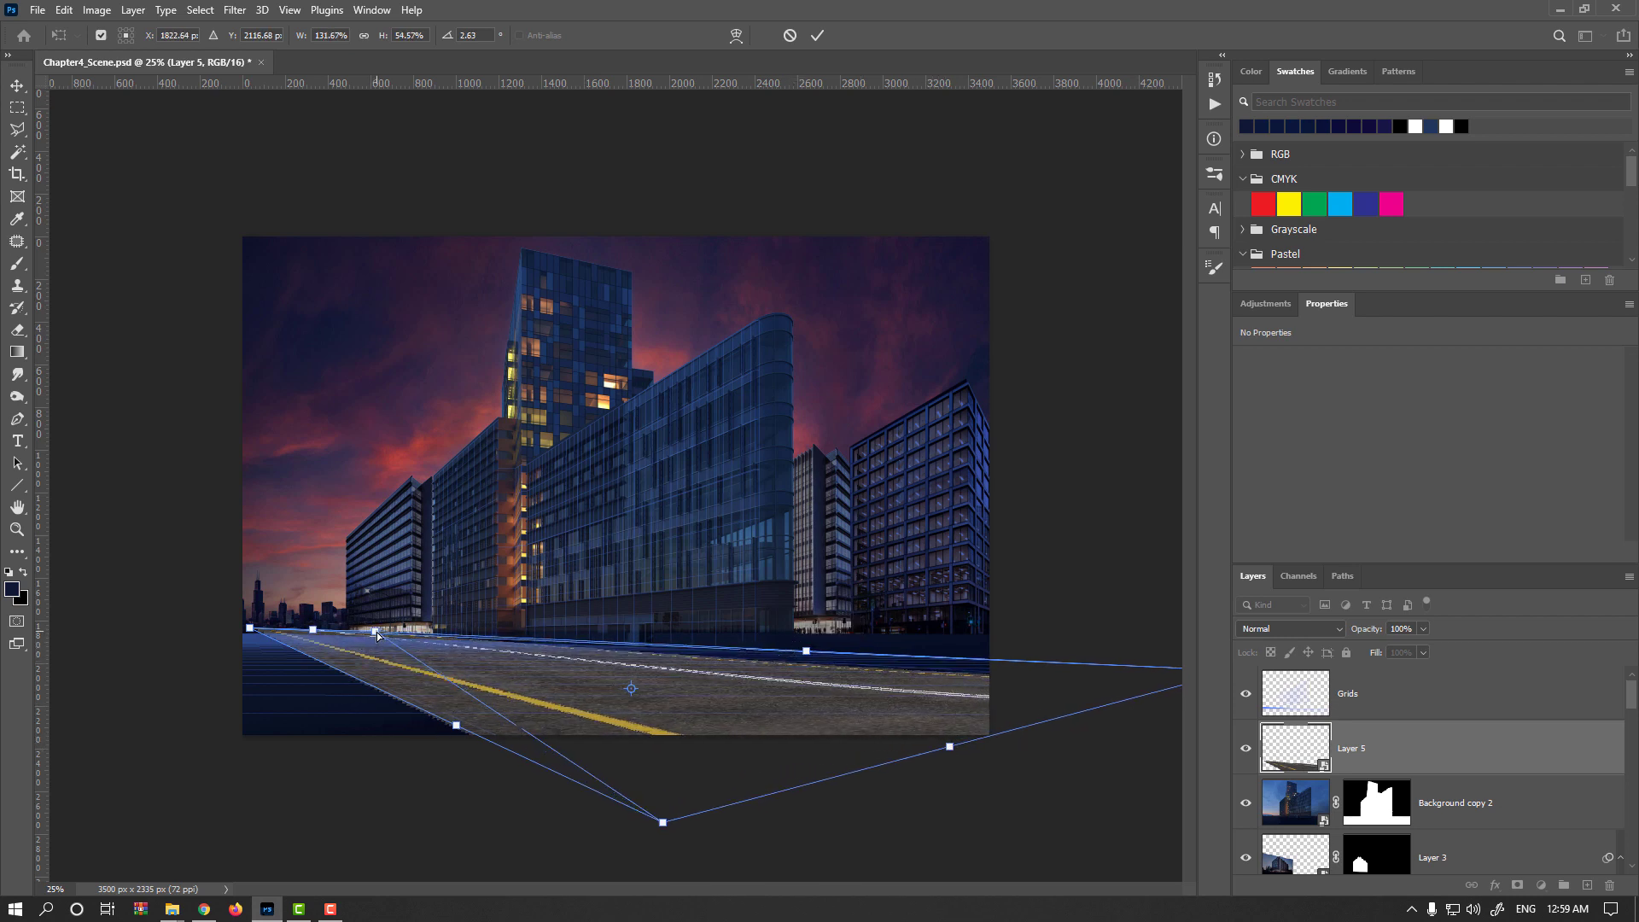
left_click_drag(377, 632, 362, 629)
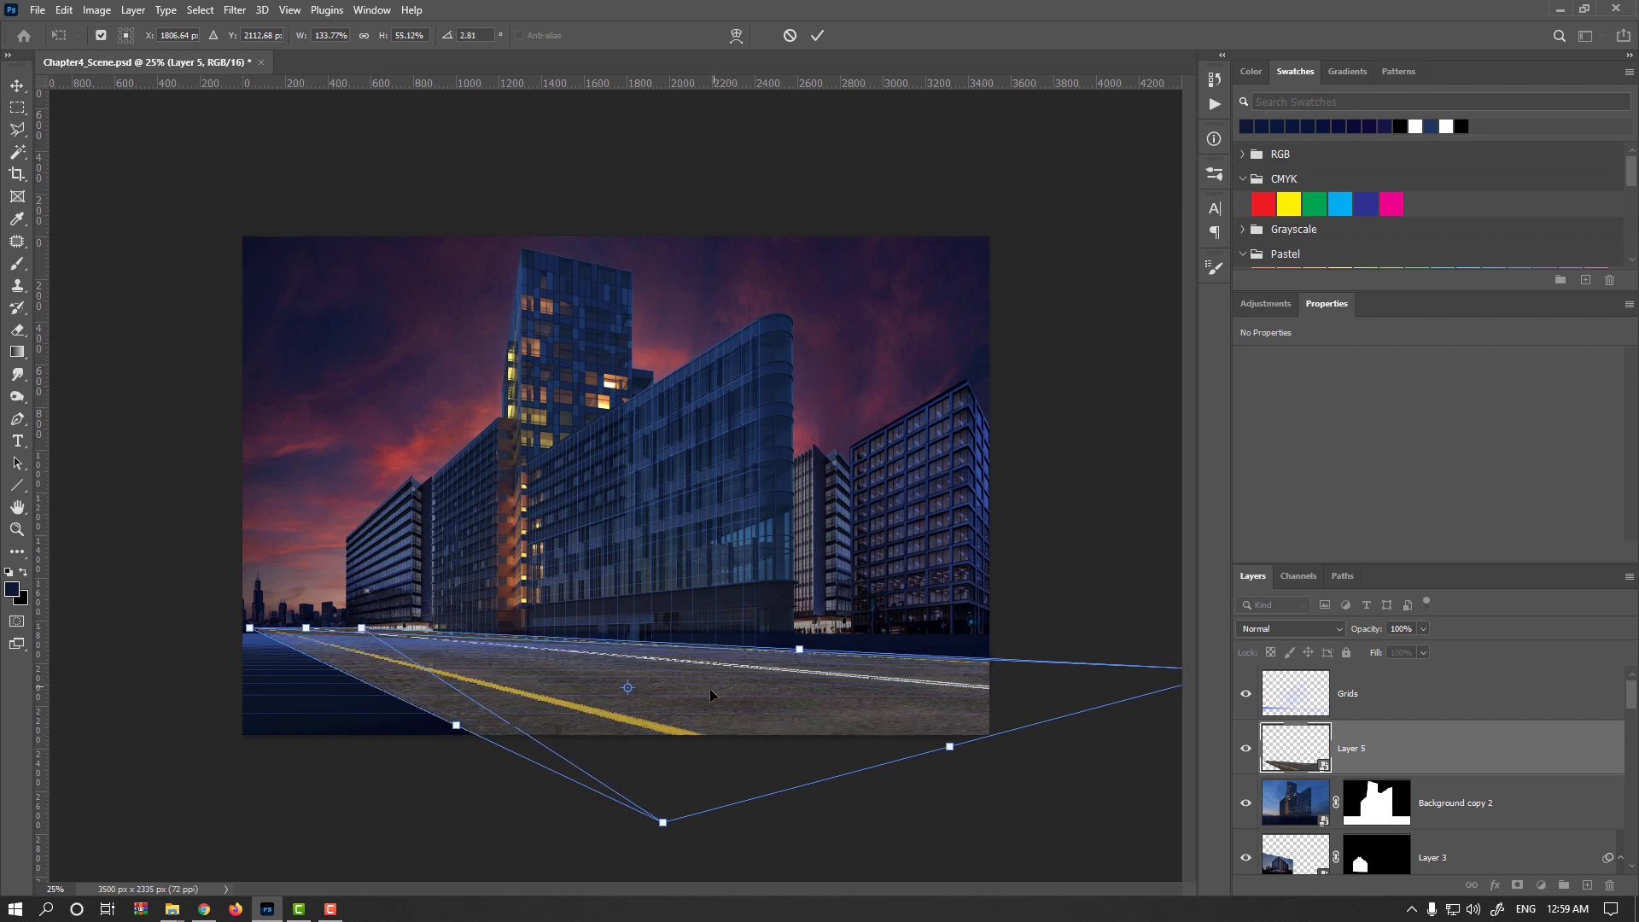
key("Return")
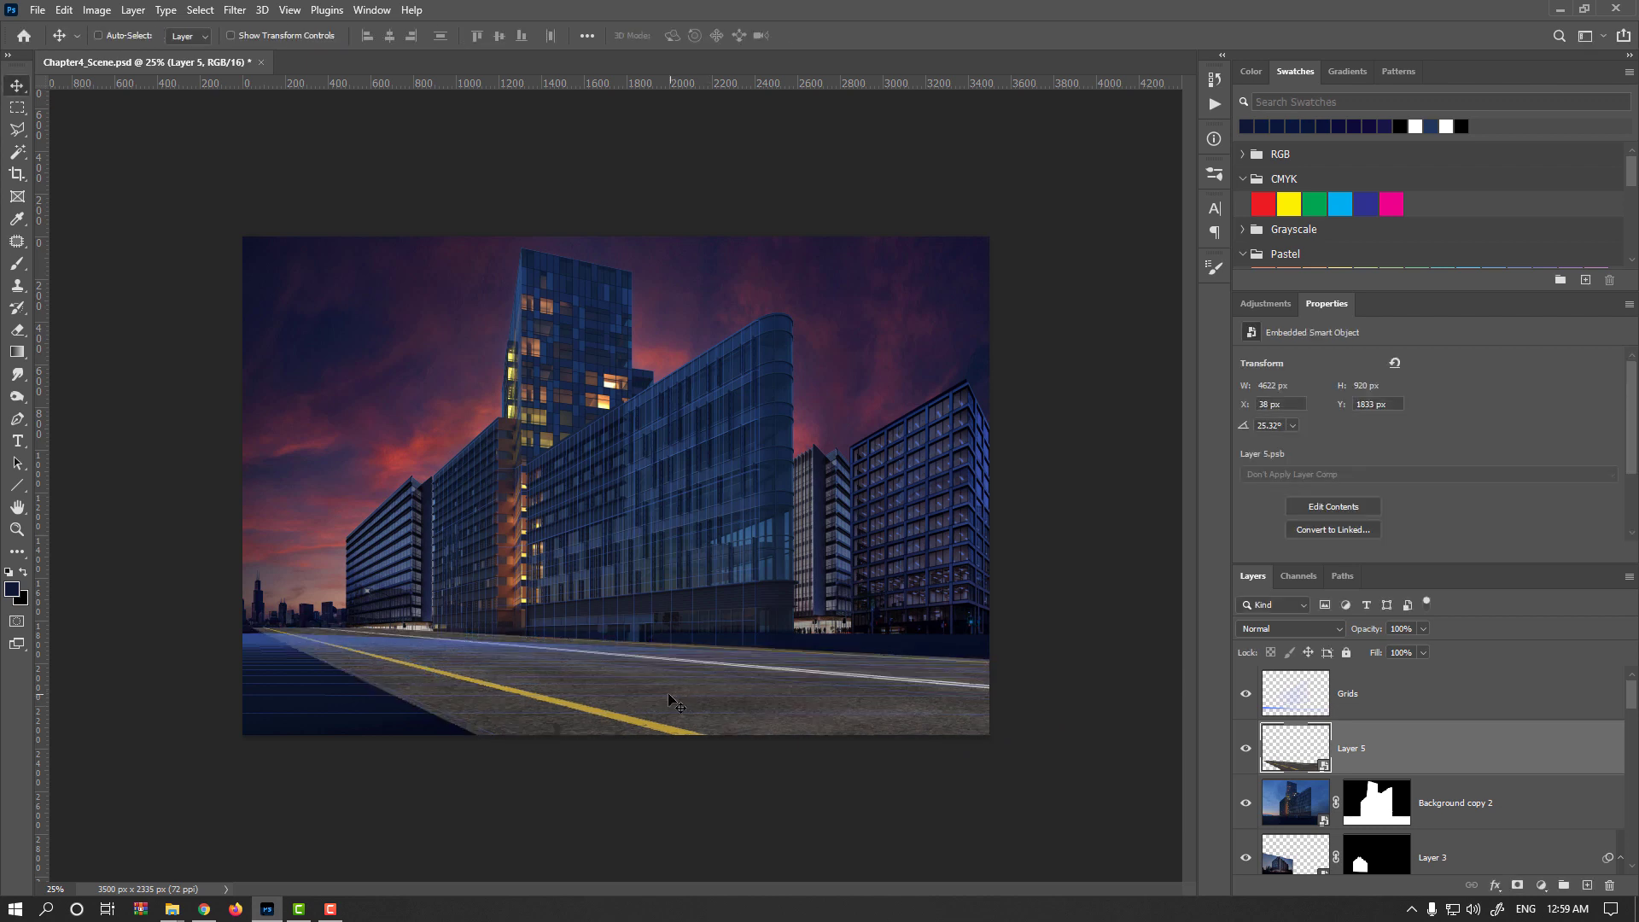
Step: Transform the road texture again, lowering its far short edge slightly below the skyline's base and adjusting its far-right corner beyond the canvas
key("ctrl")
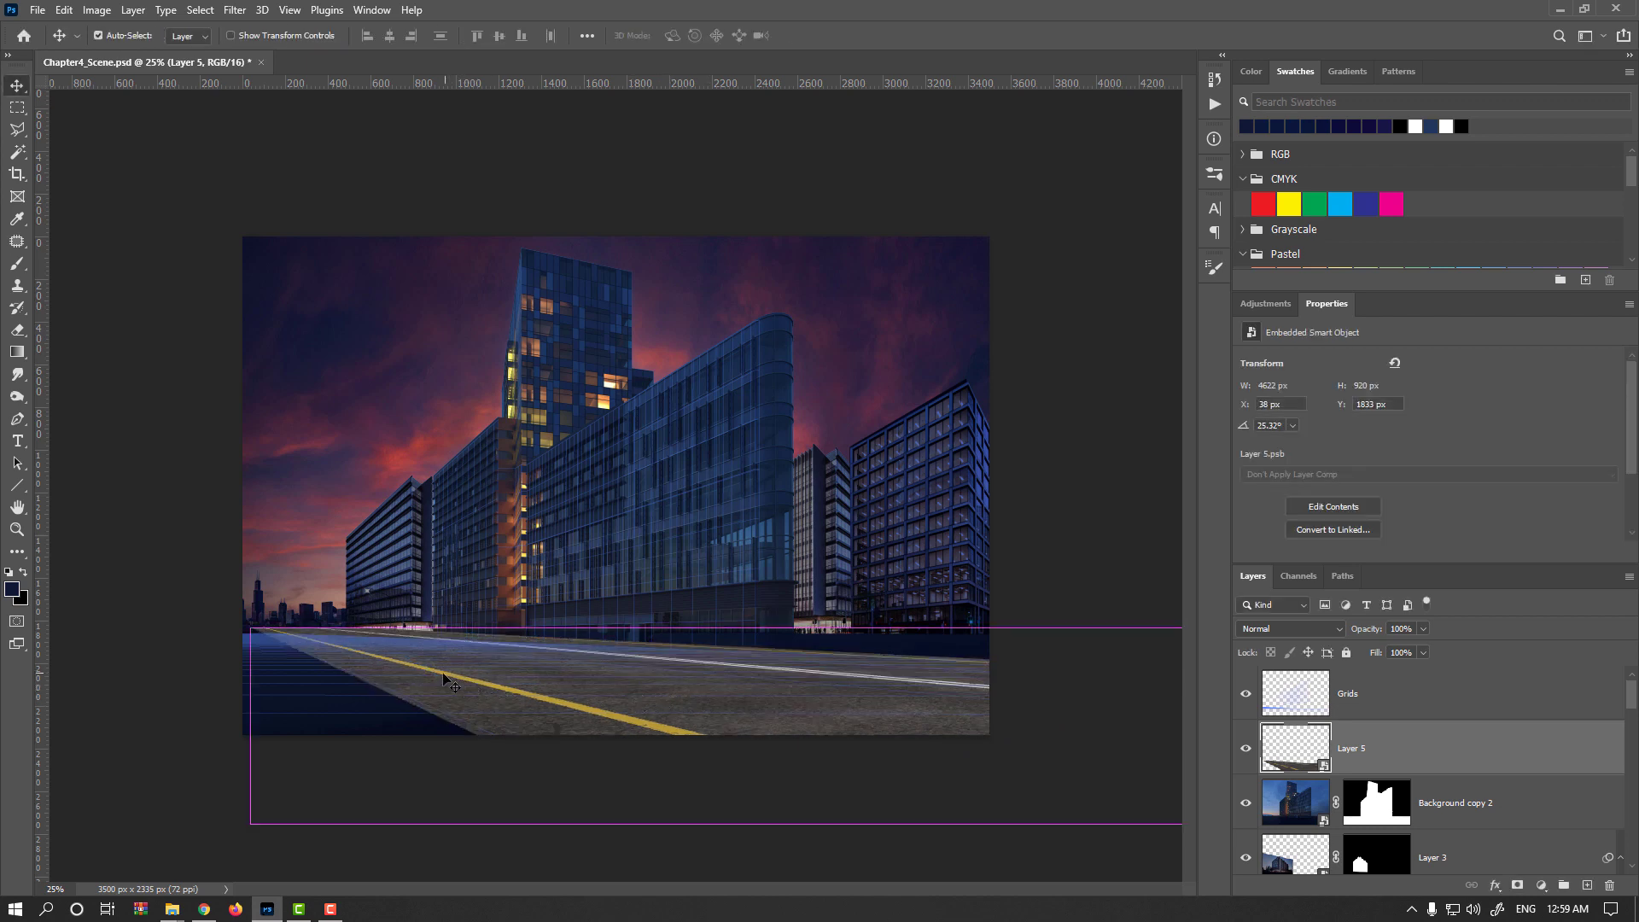
key("ctrl+t")
left_click_drag(308, 628, 302, 637)
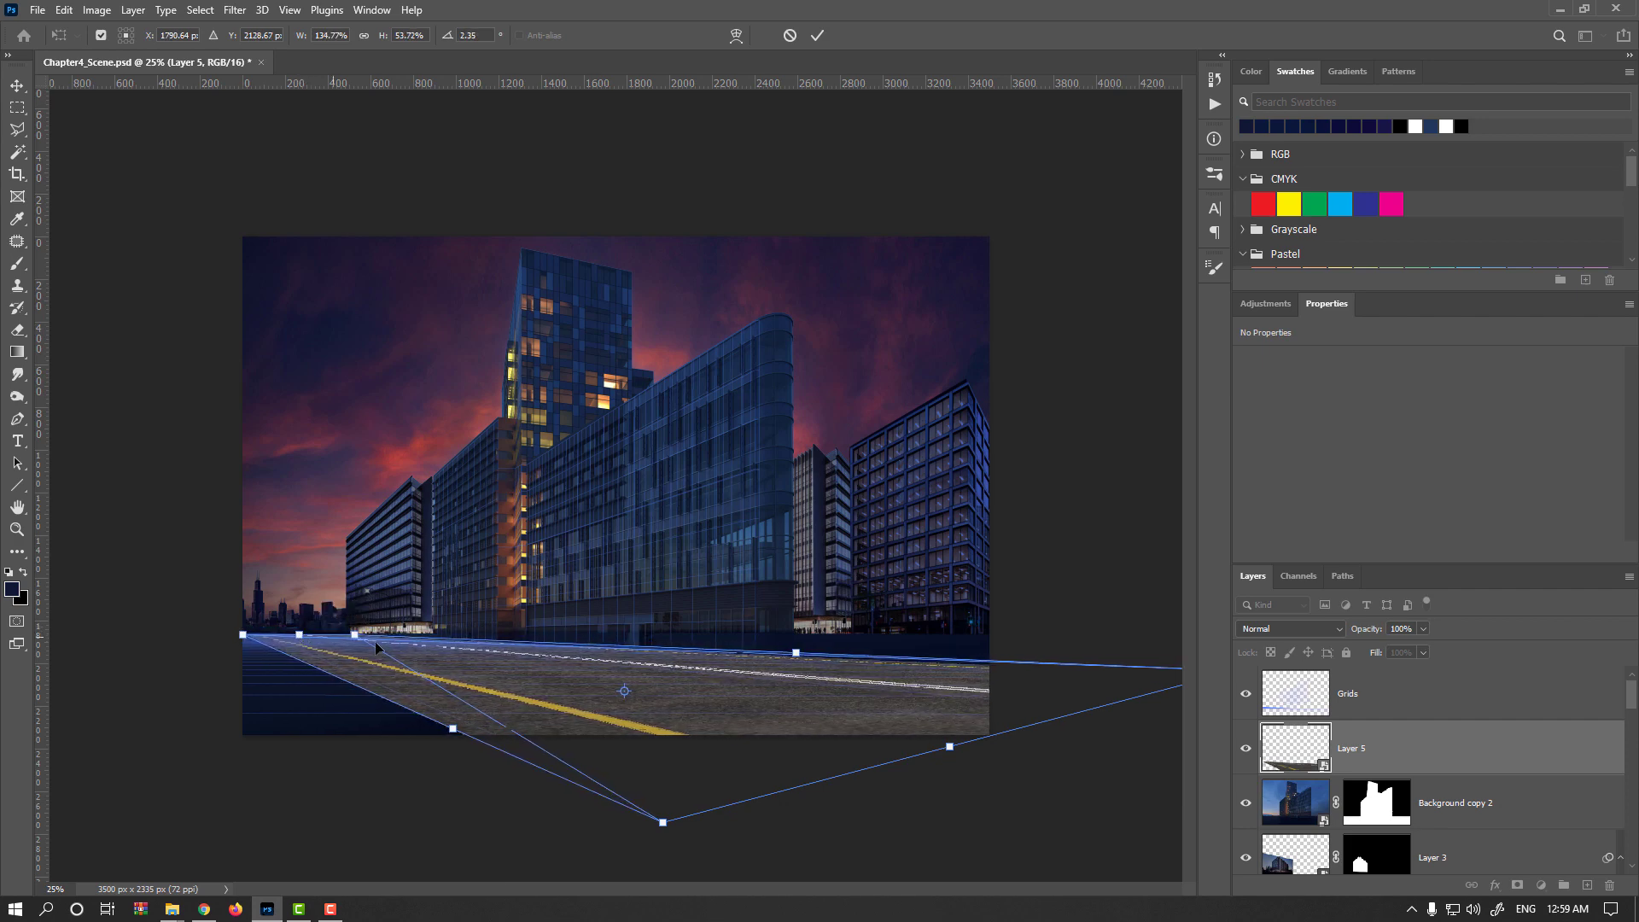
key("ctrl+minus")
left_click_drag(1035, 616, 1036, 617)
Step: Shift the road texture's nearest corner left, tuck its back-left corner inward, stretch its near-right edge outward, and apply the transform
left_click_drag(631, 713, 511, 688)
left_click_drag(367, 585, 380, 589)
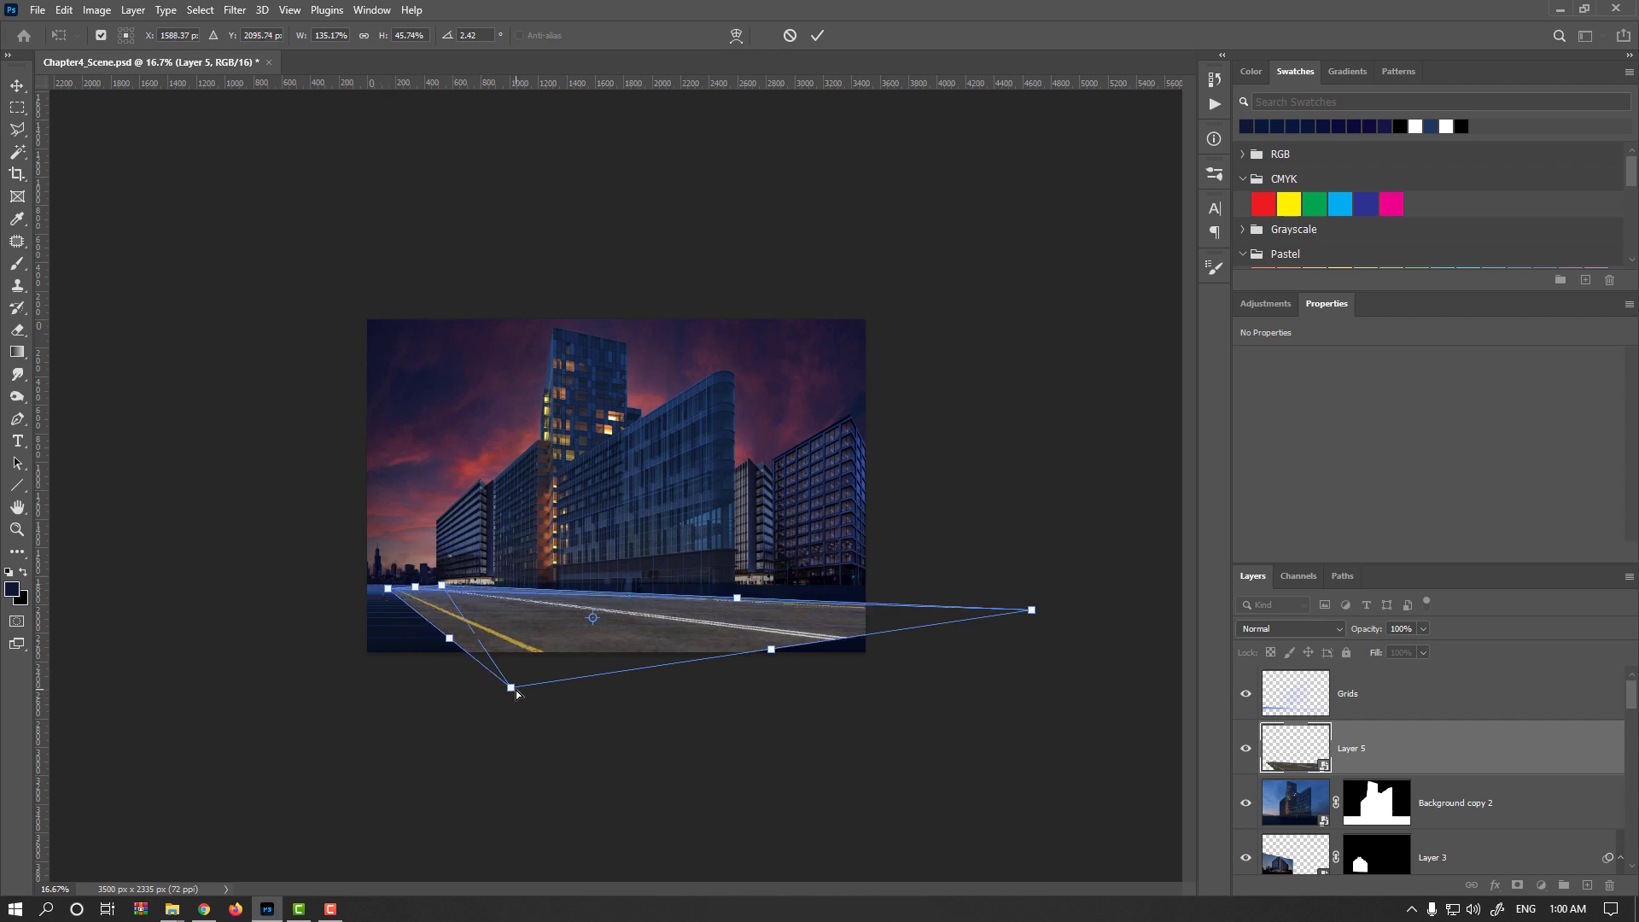
left_click_drag(511, 688, 539, 703)
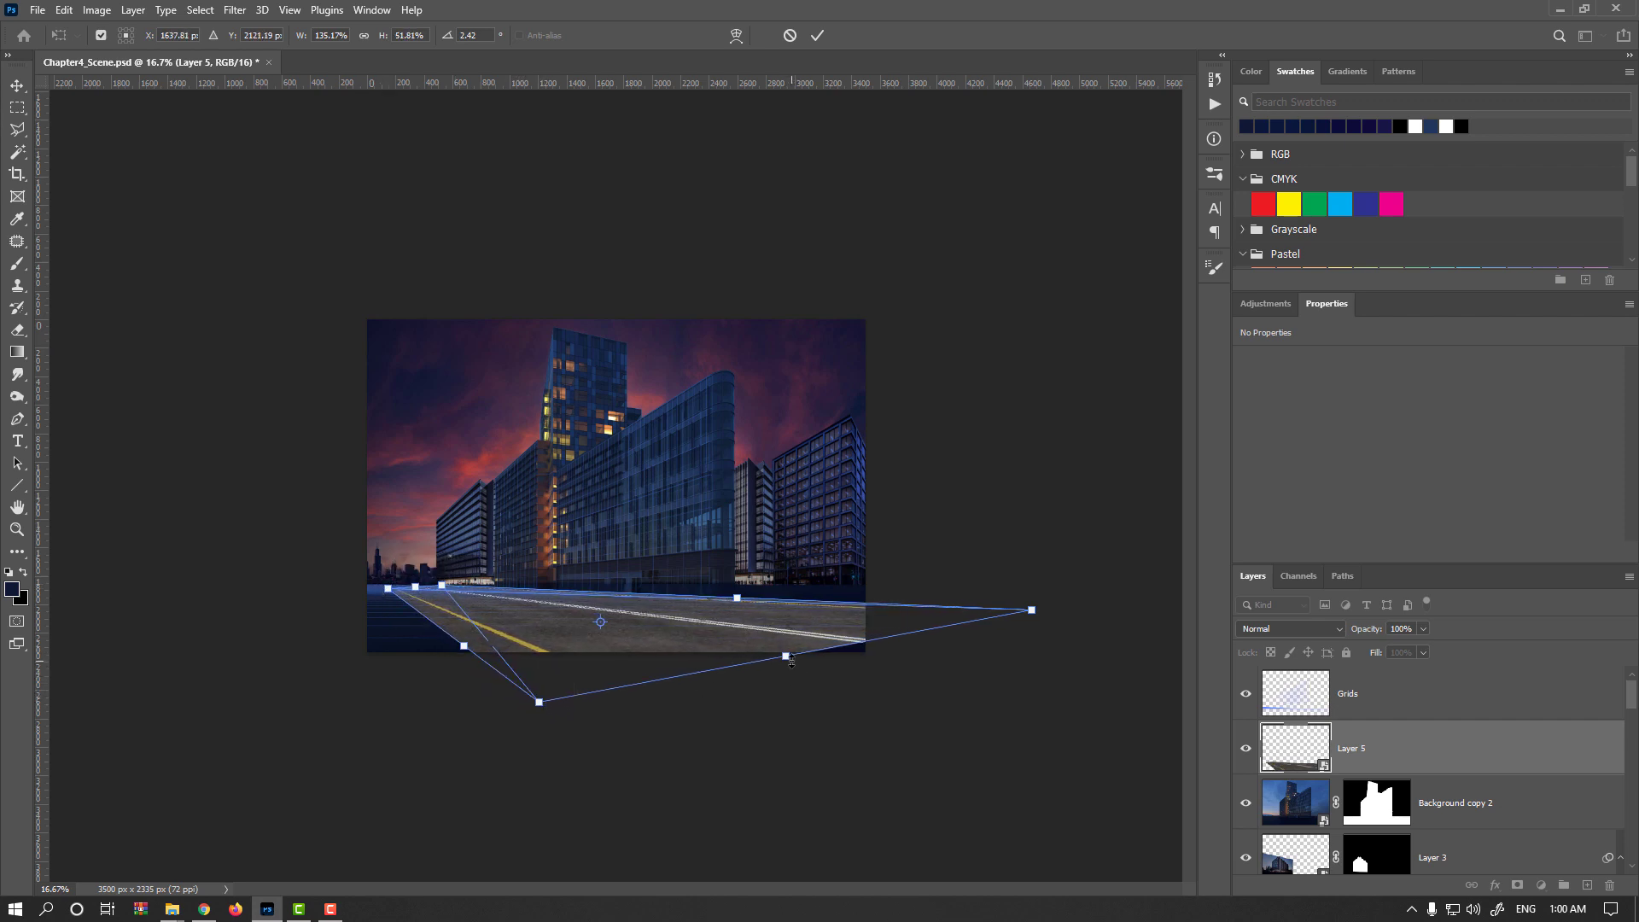
left_click_drag(791, 660, 816, 669)
key("Return")
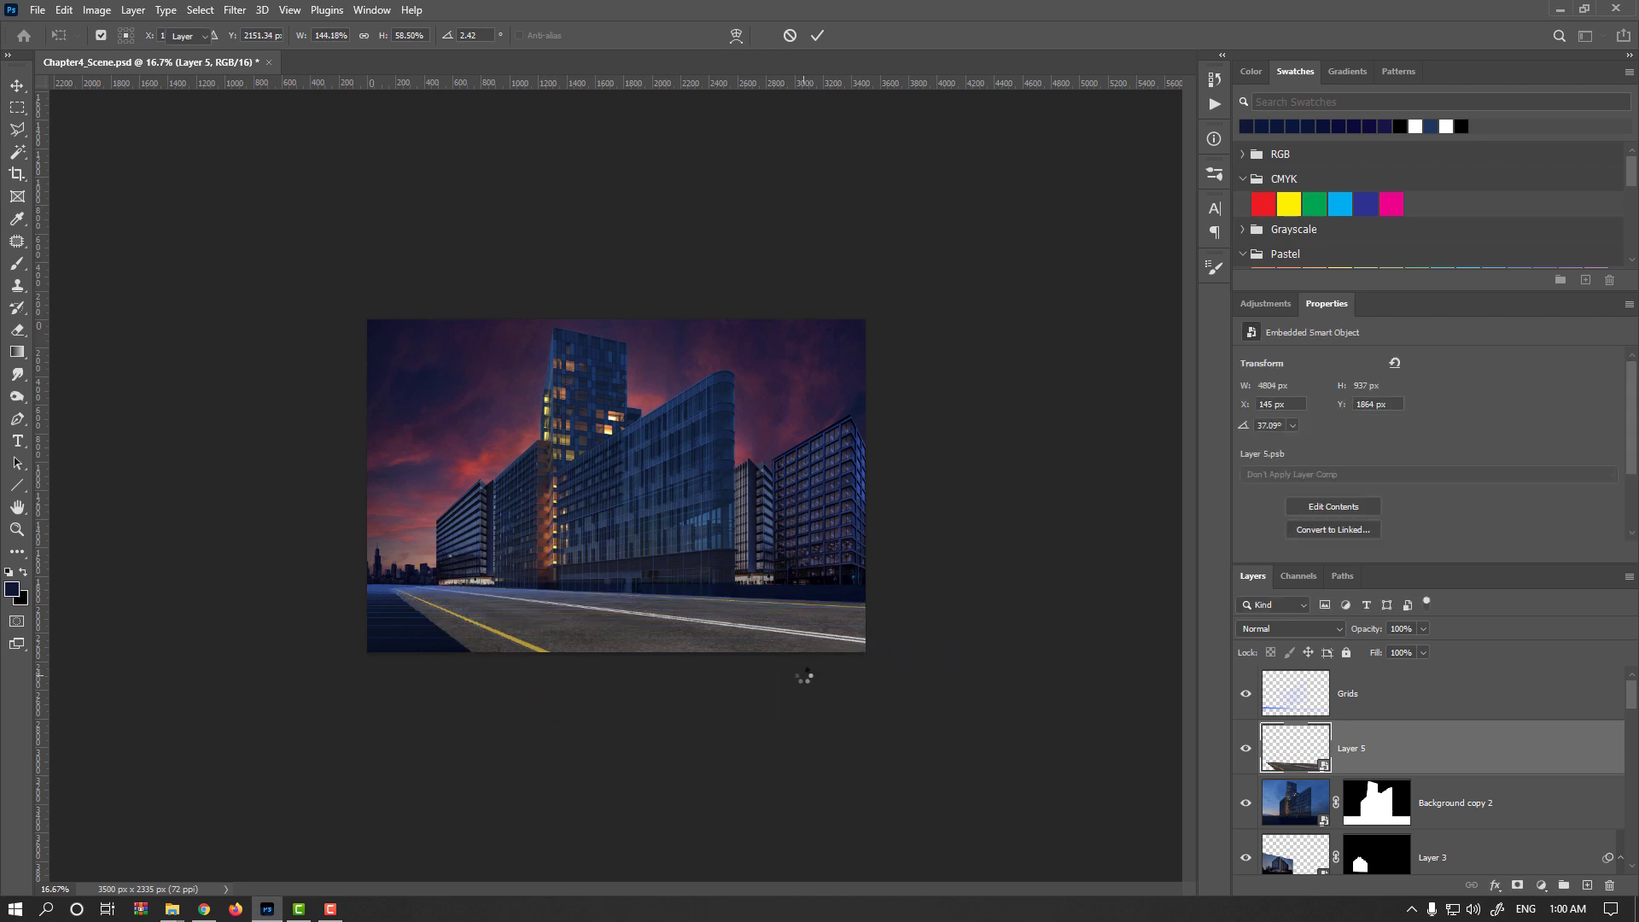
Step: Transform the road texture again, nudging its back-left corner up and left to realign the lane lines with the grid, and apply it
key("ctrl+plus")
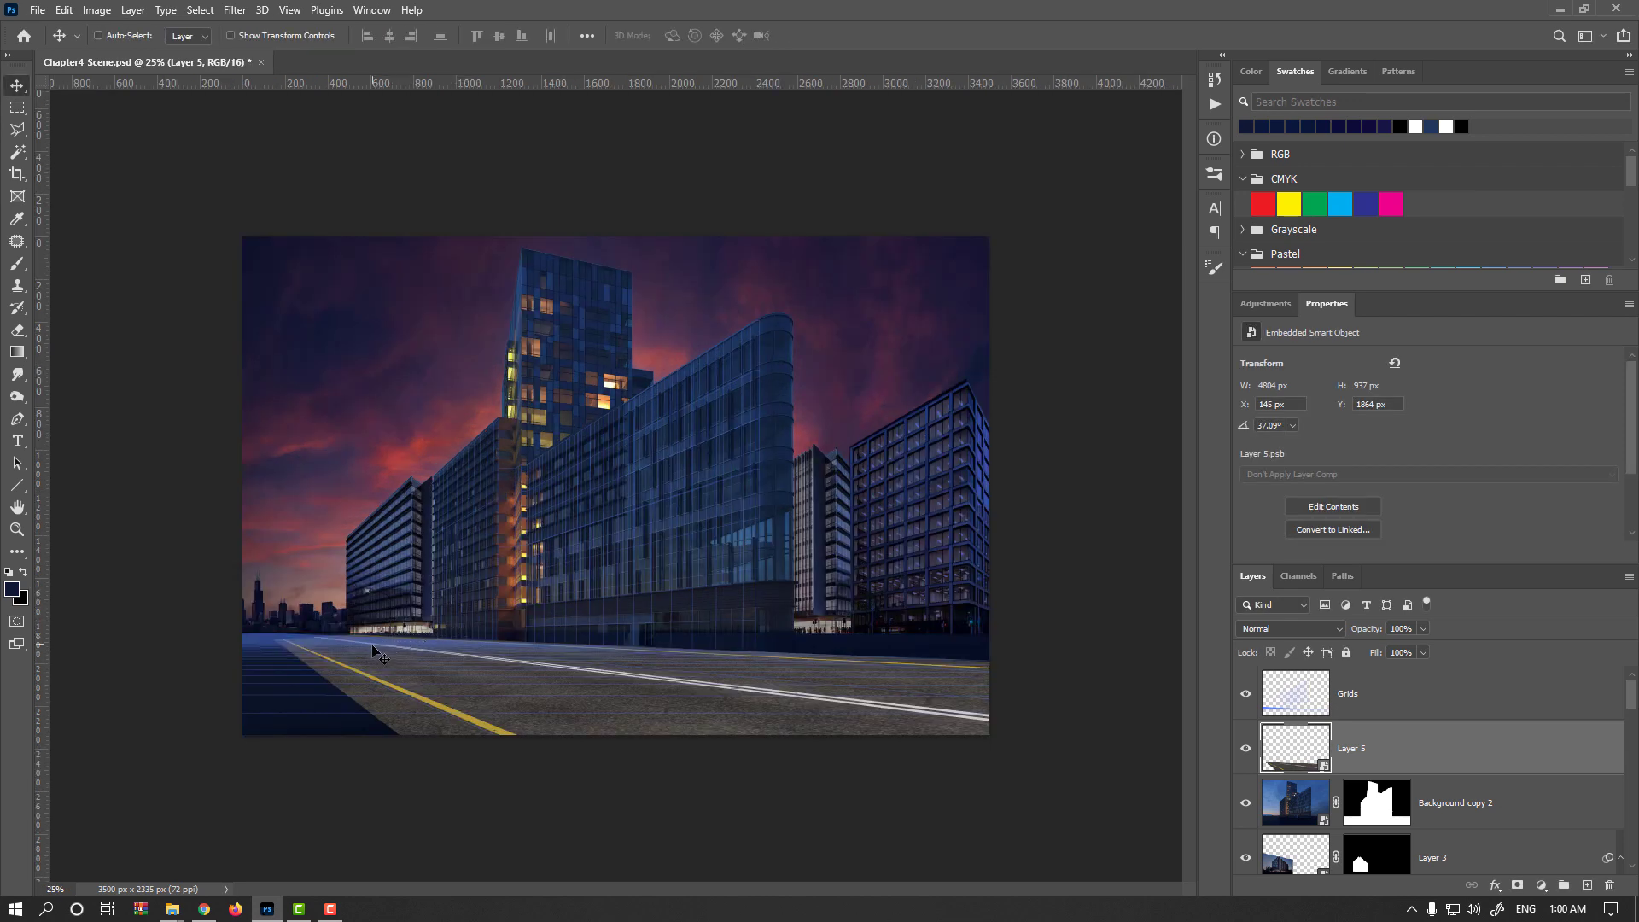
key("ctrl+t")
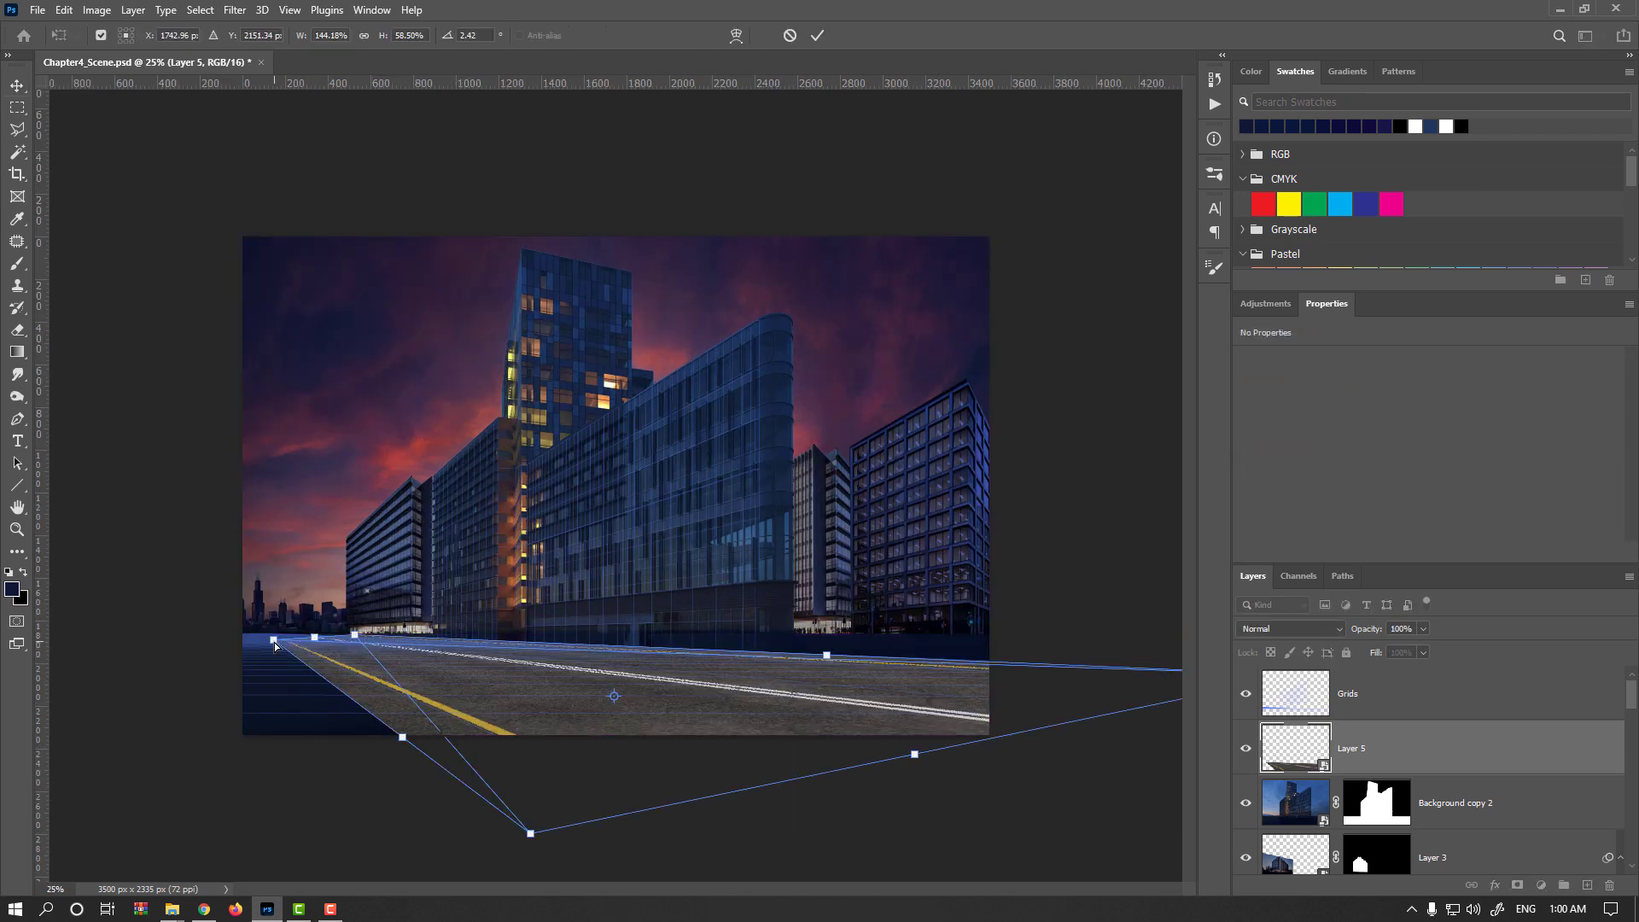
left_click_drag(274, 641, 308, 637)
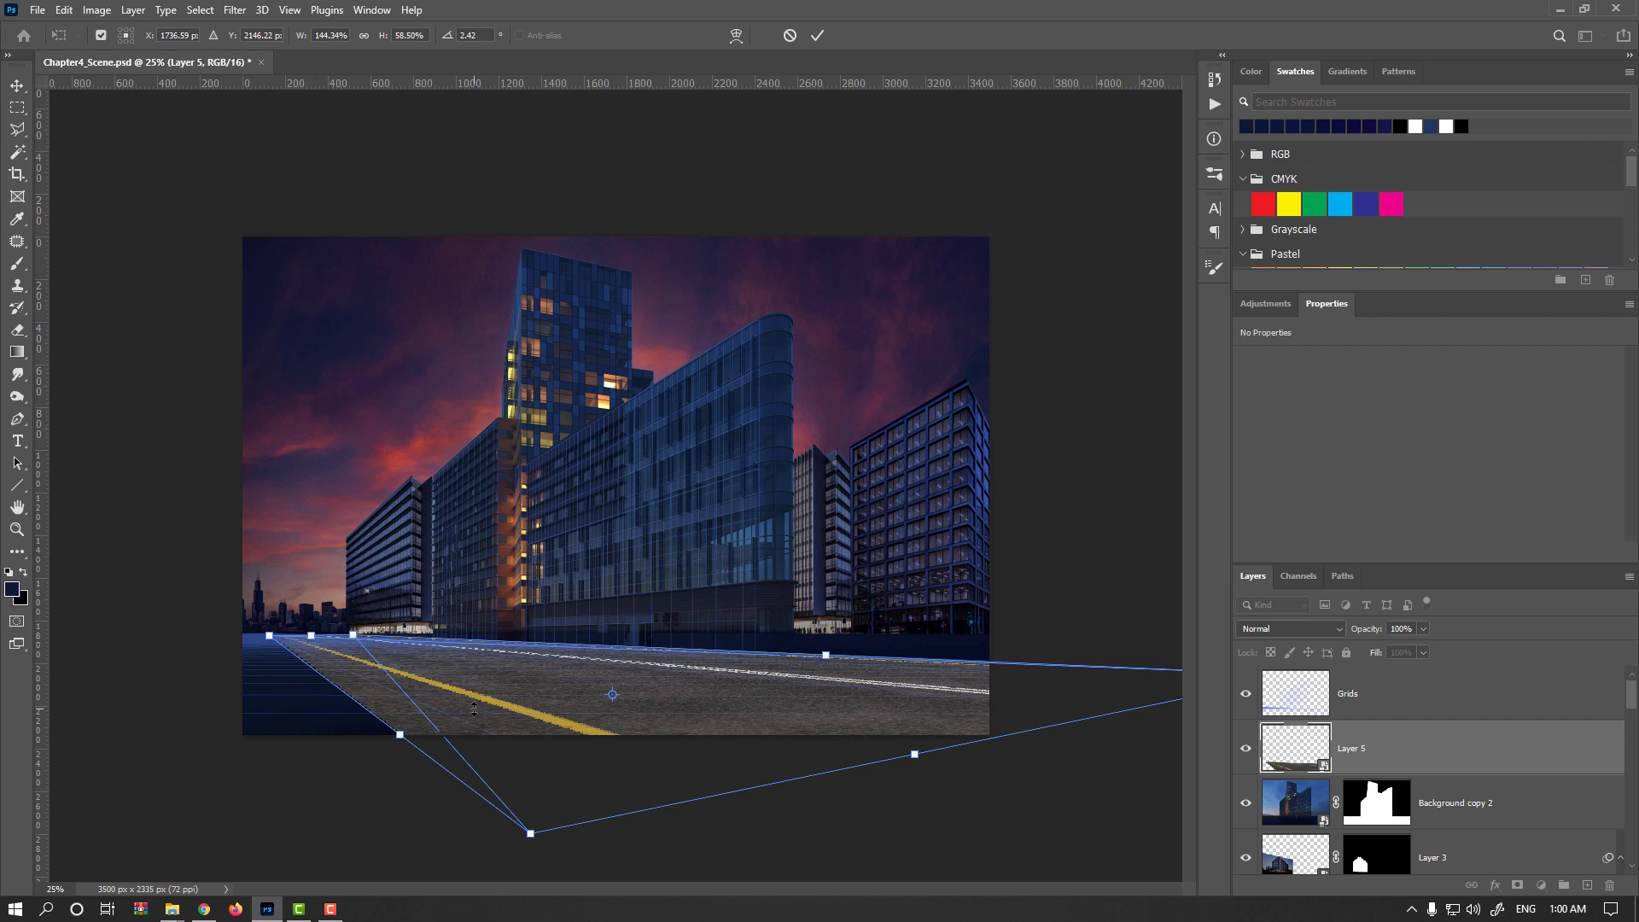
key("Return")
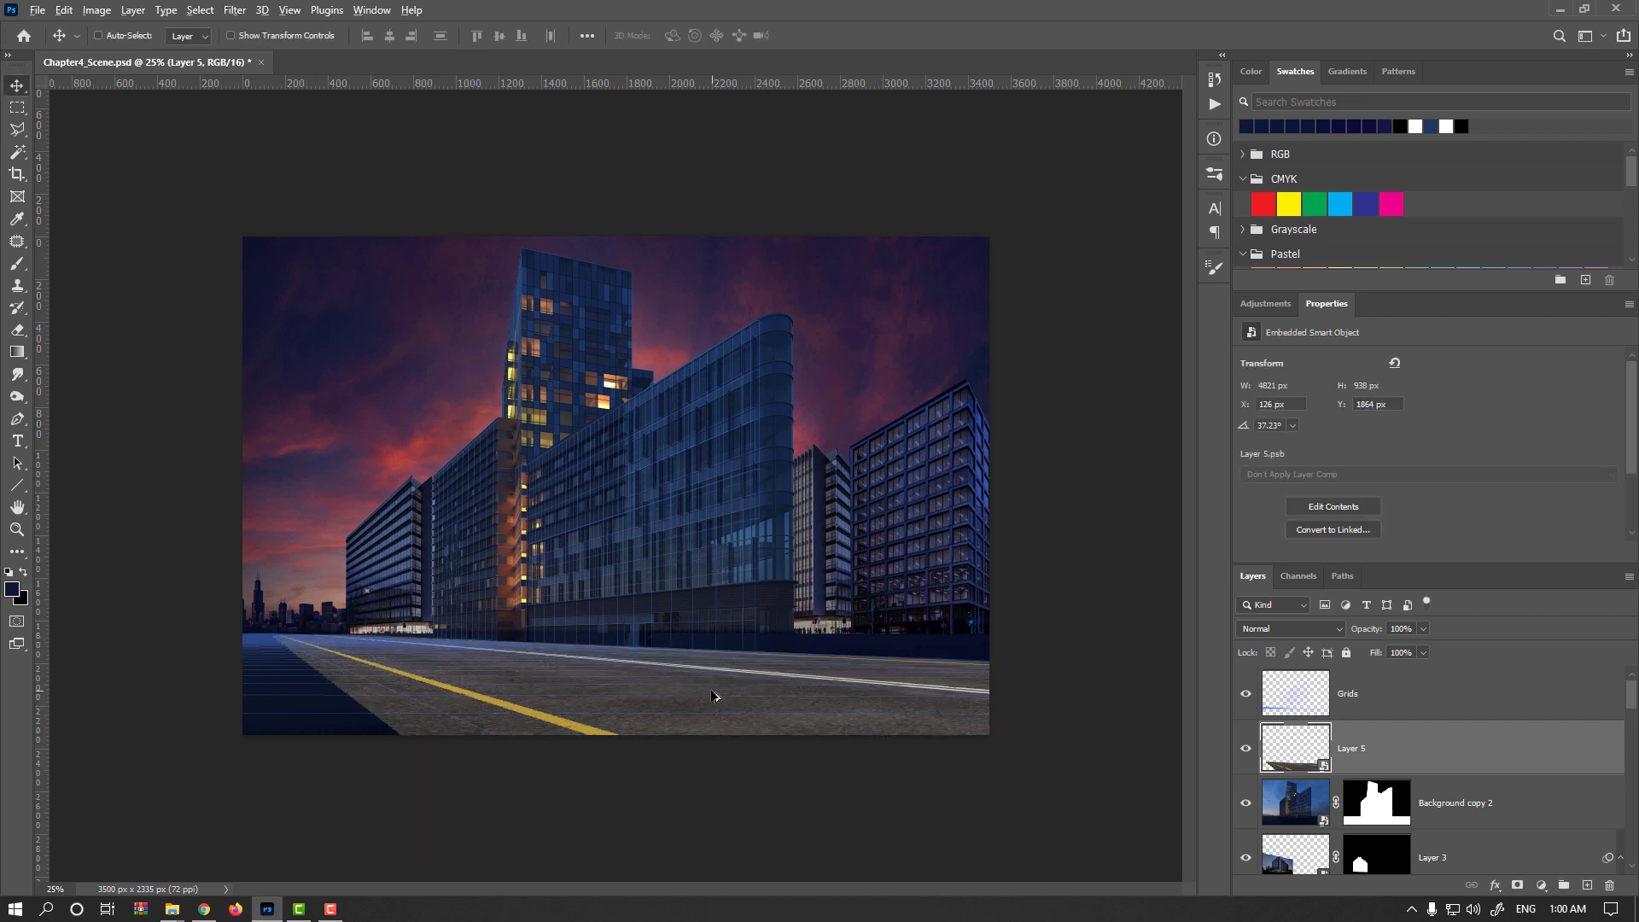
Step: Pull the road texture's nearest corner down and left below the canvas, extend its right corner and near-right edge outward, and apply the transform
key("ctrl+minus")
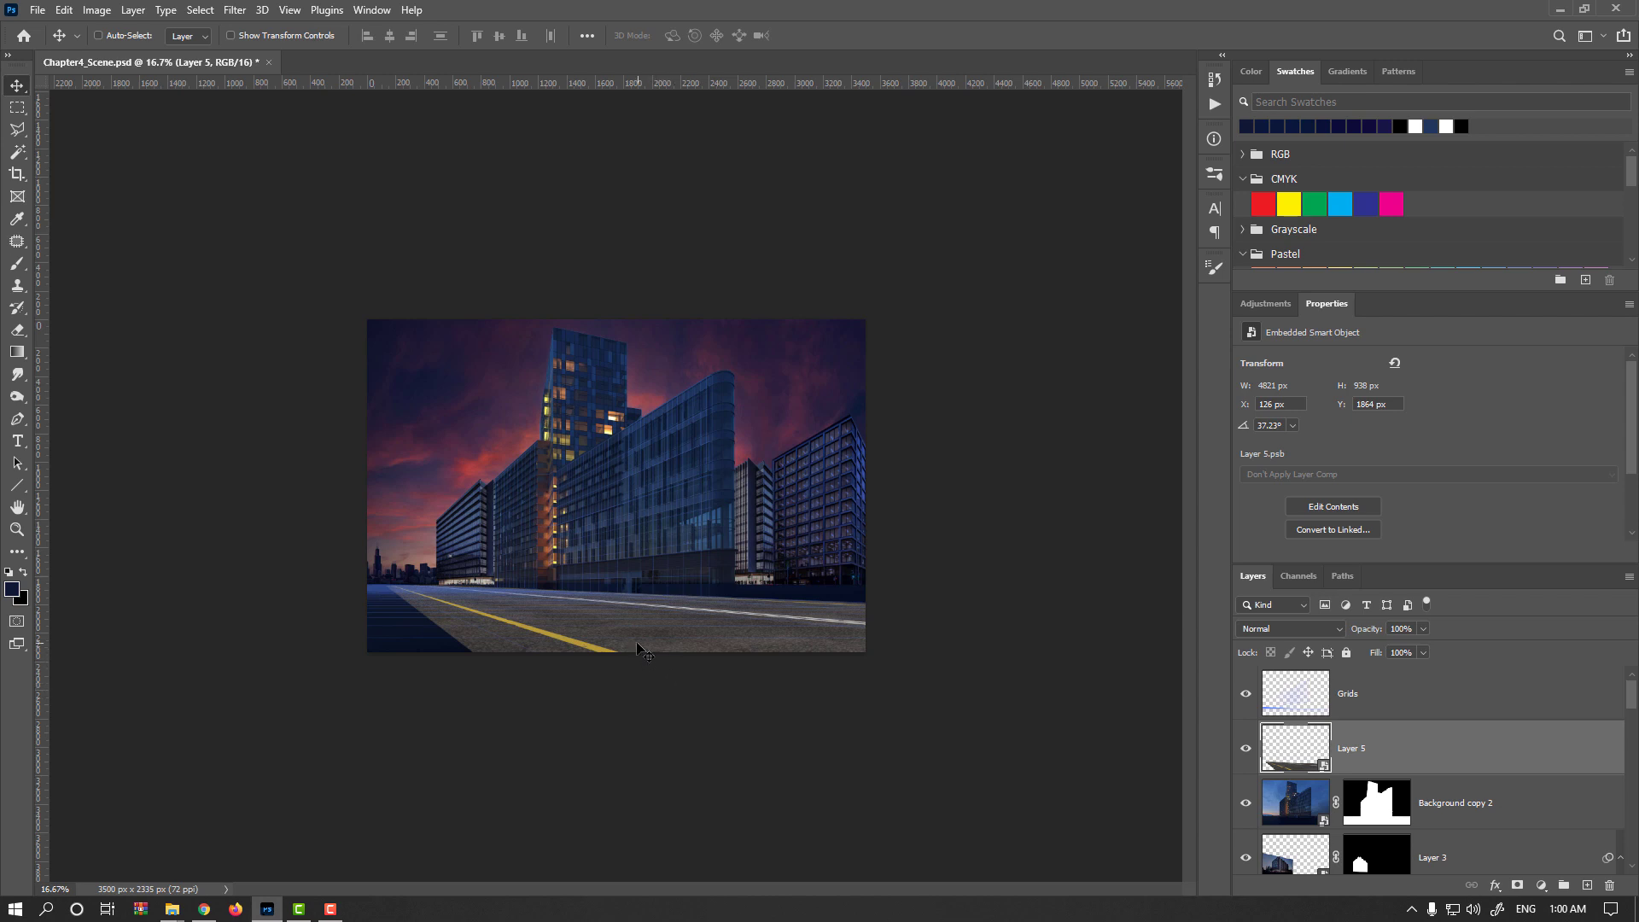
key("ctrl+t")
left_click_drag(561, 732, 516, 751)
mouse_move(1071, 611)
left_mouse_down()
mouse_move(1072, 627)
mouse_move(1077, 612)
left_mouse_up()
left_click_drag(797, 682, 819, 684)
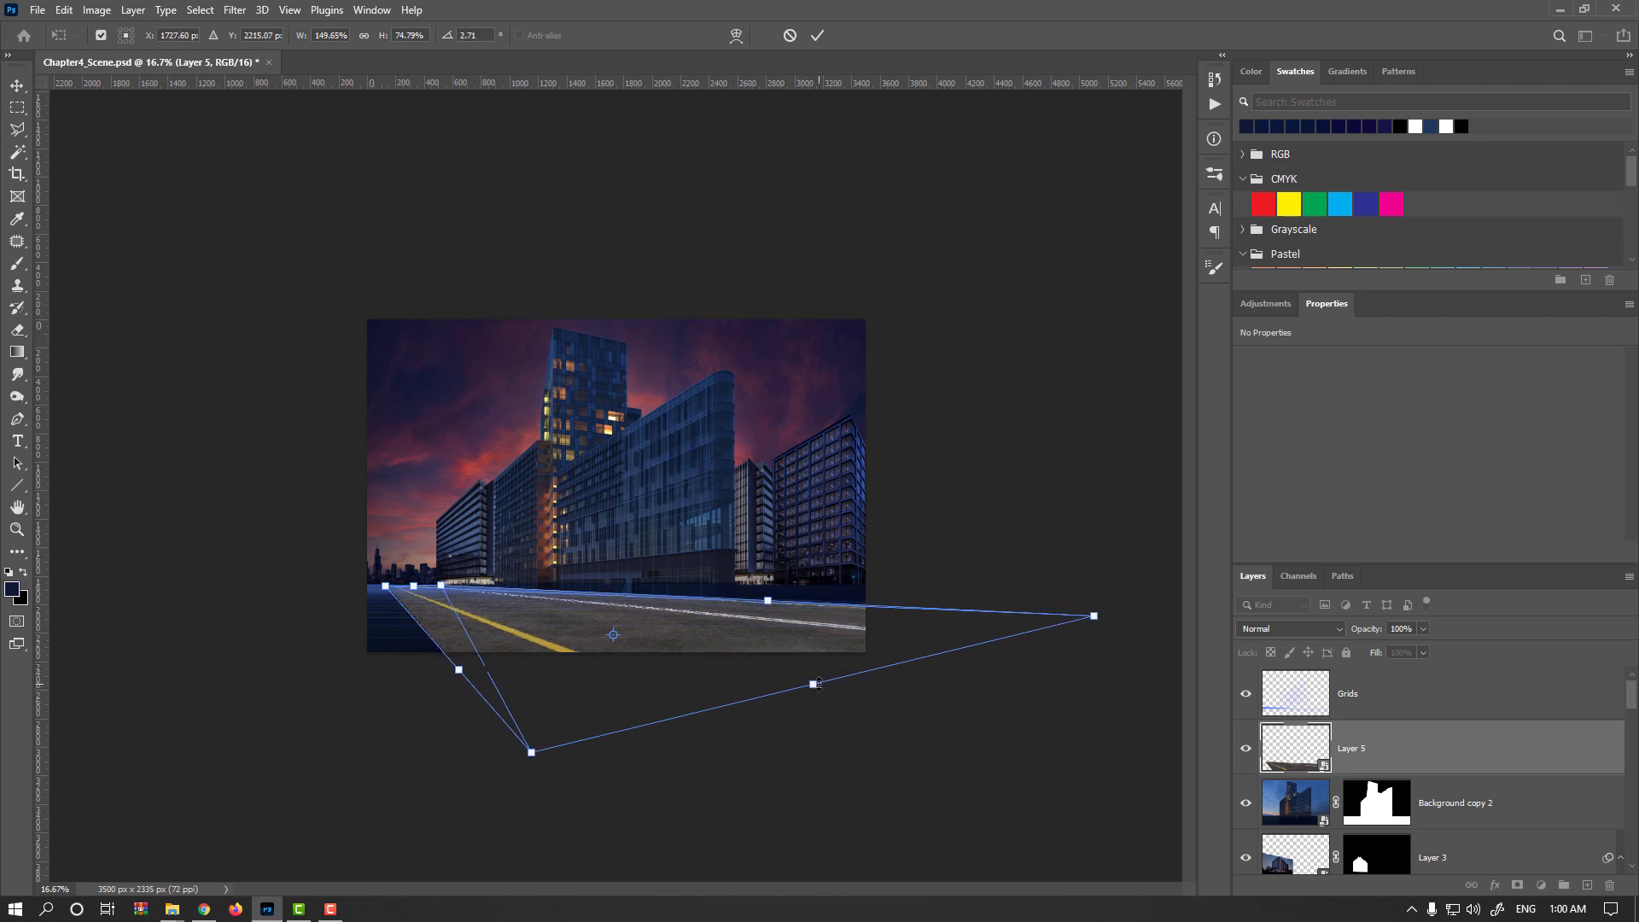
key("Return")
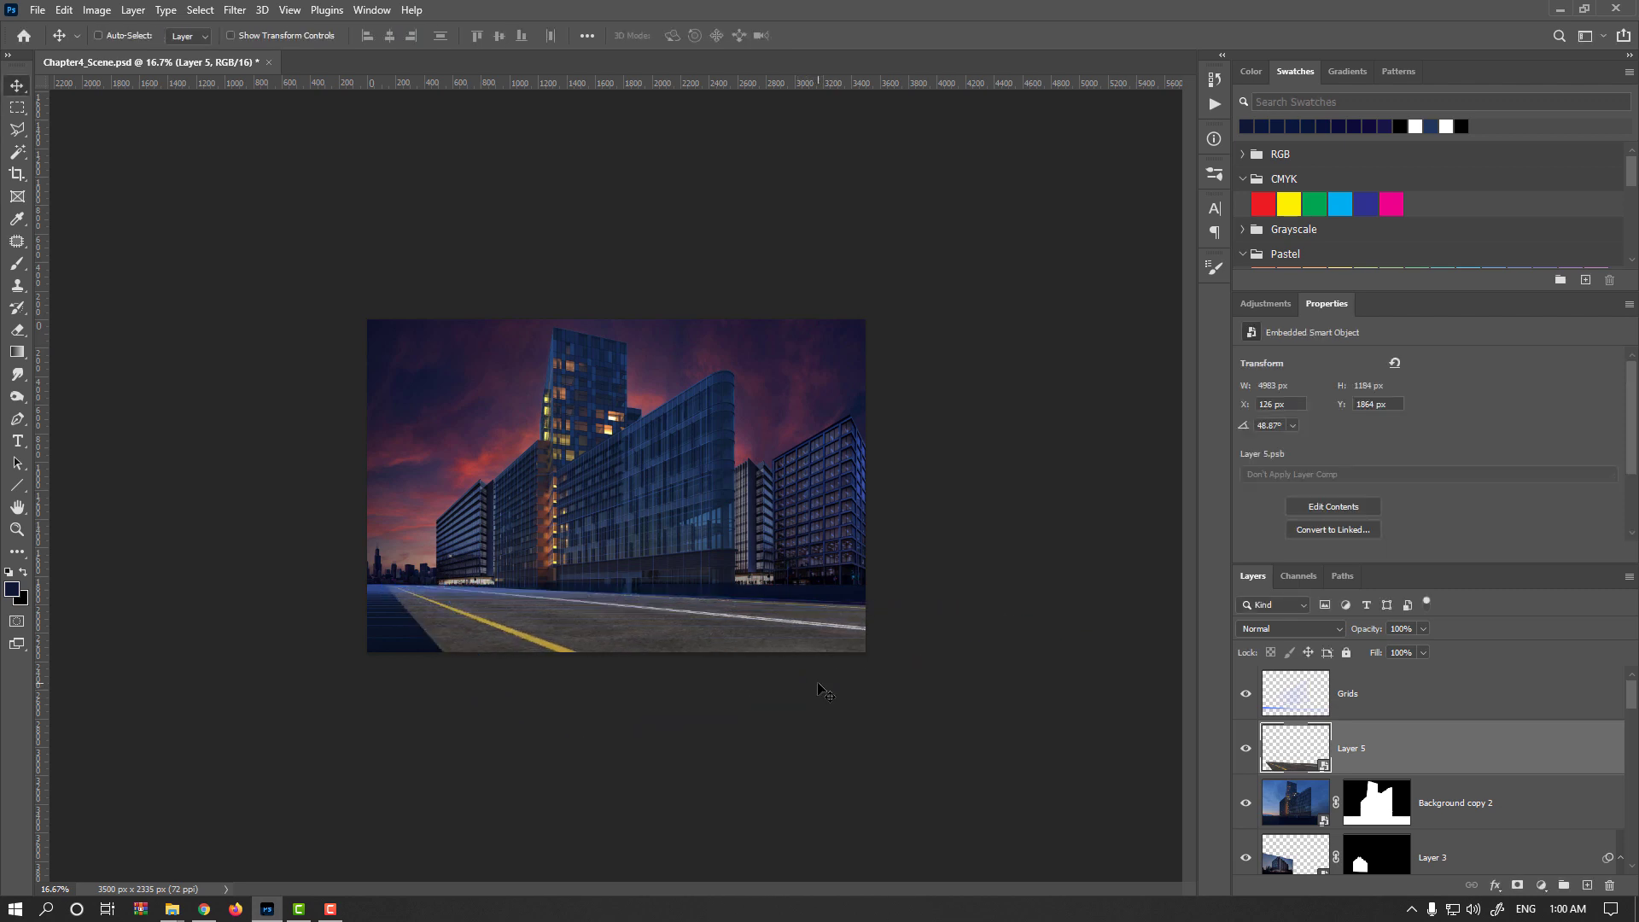
Step: Fine-tune the road texture's near-right edge with one more small transform, apply it, and check the road's alignment with the buildings
key("ctrl+t")
left_click_drag(814, 687, 815, 683)
key("Return")
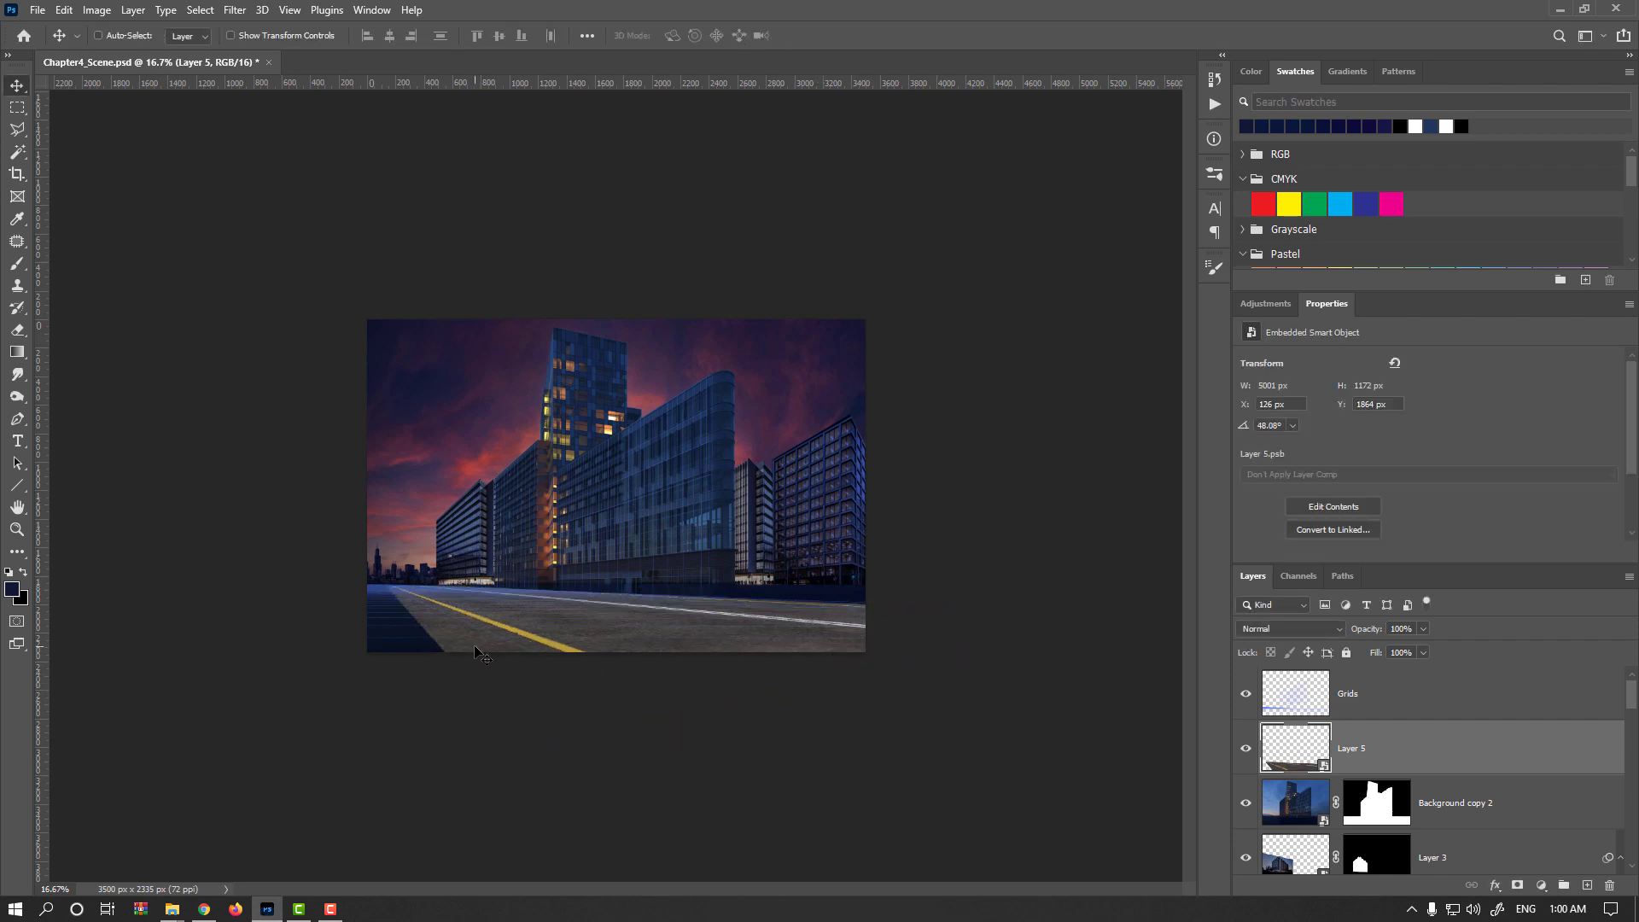
key("ctrl+plus")
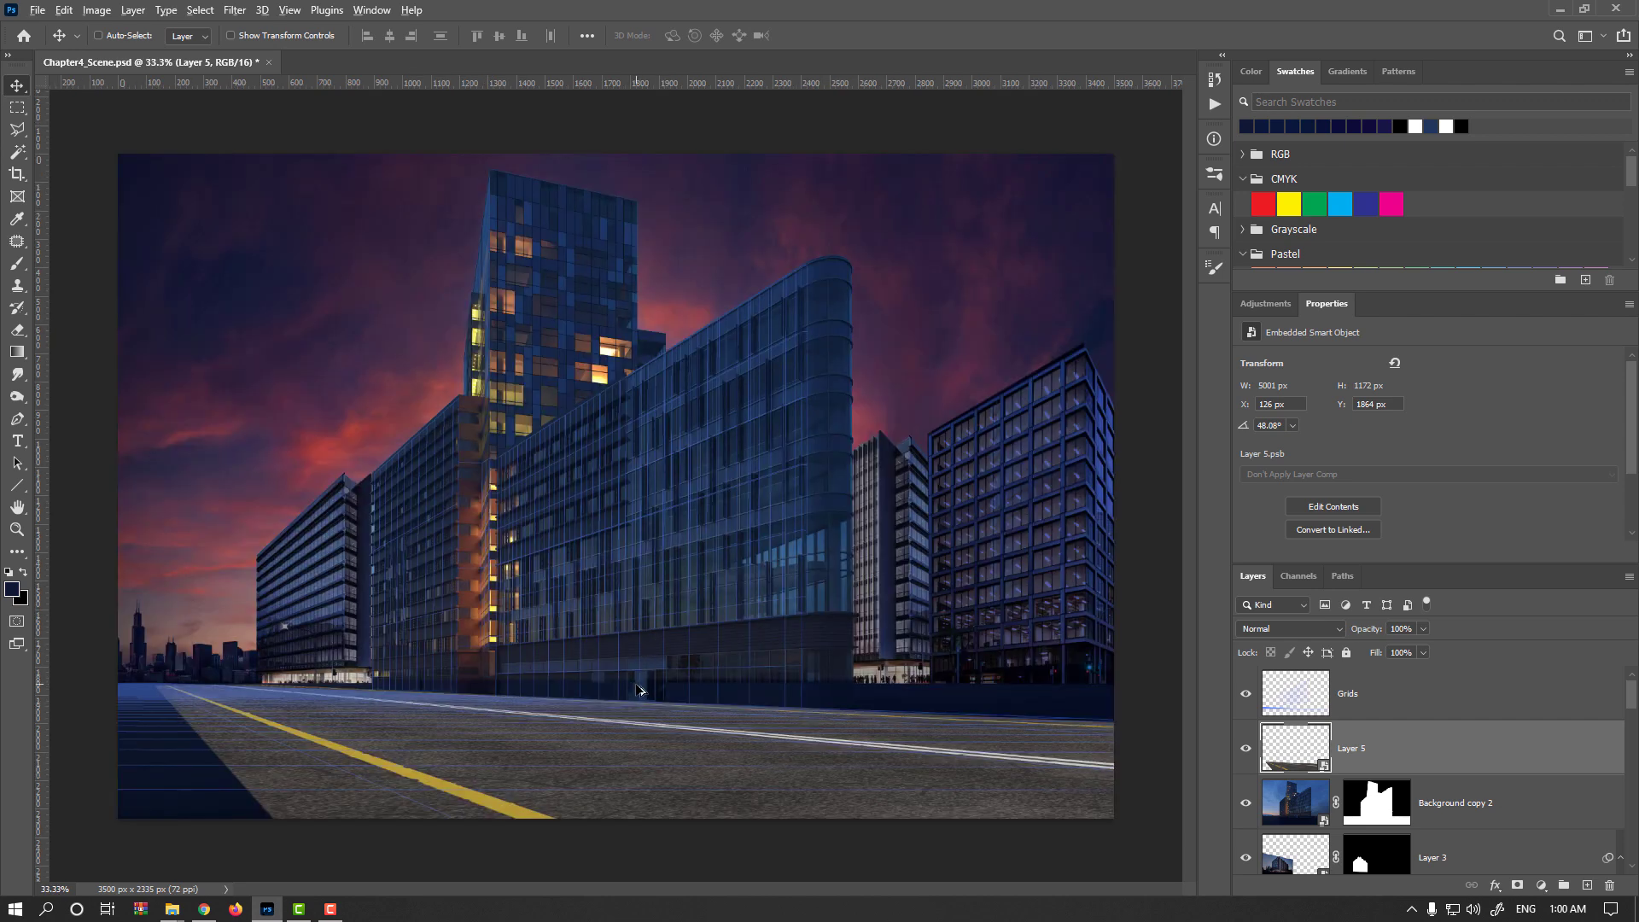
key("ctrl+minus")
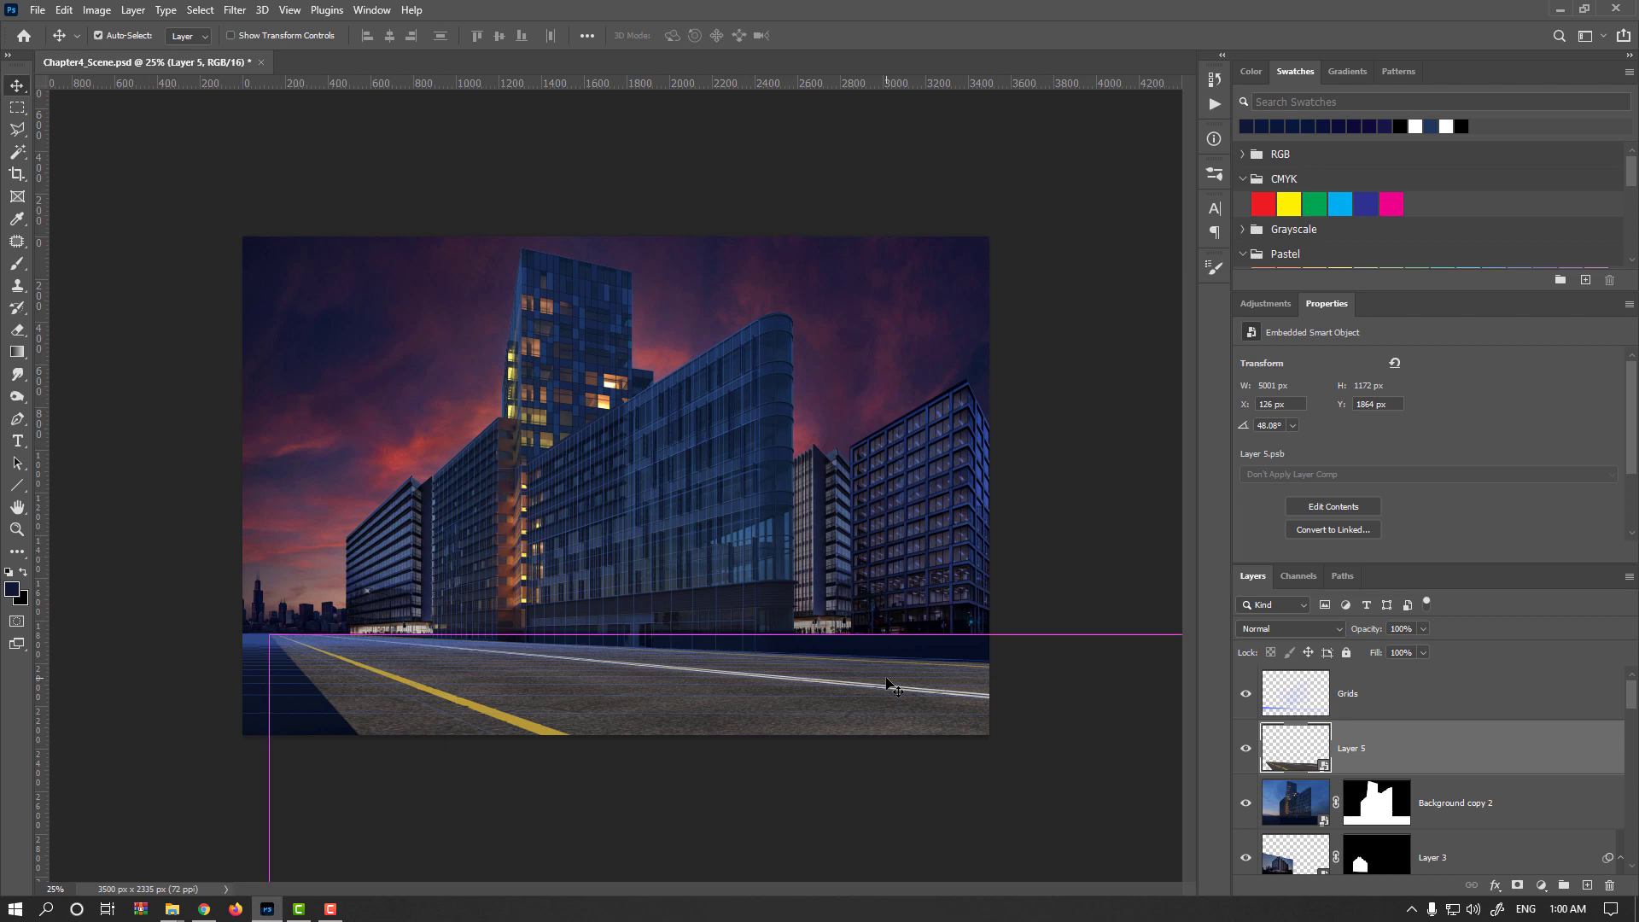
Step: Start a Curves adjustment on the road layer, darkening RGB from input 153 to output 107 and raising blue from input 117 to output 130
key("ctrl+m")
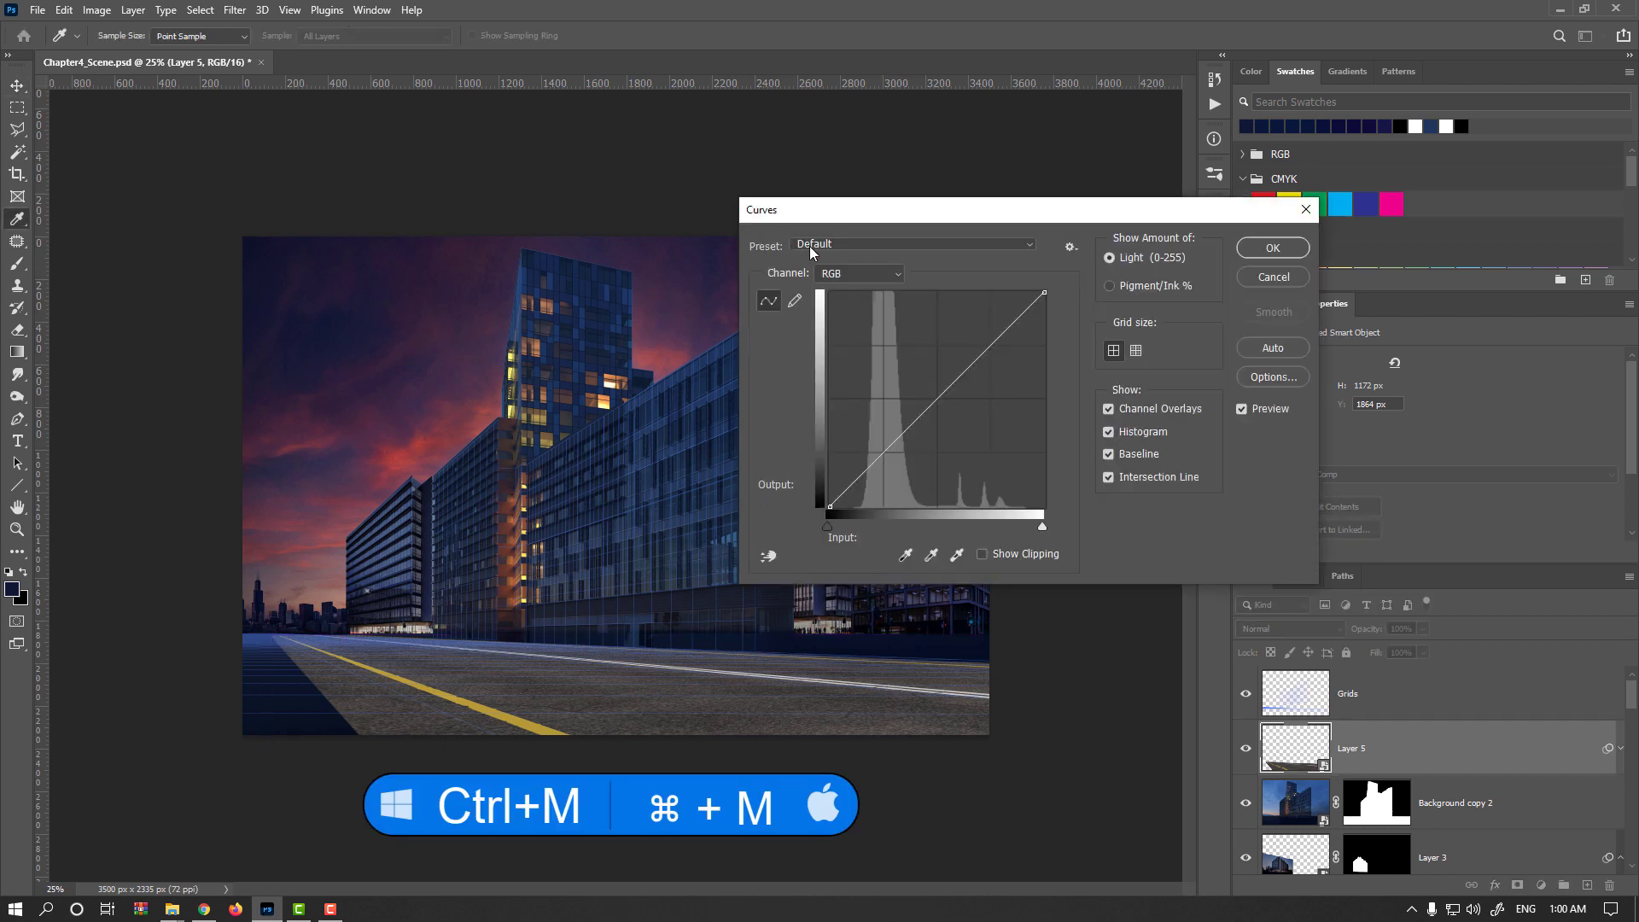
left_click_drag(945, 391, 958, 416)
left_click(888, 275)
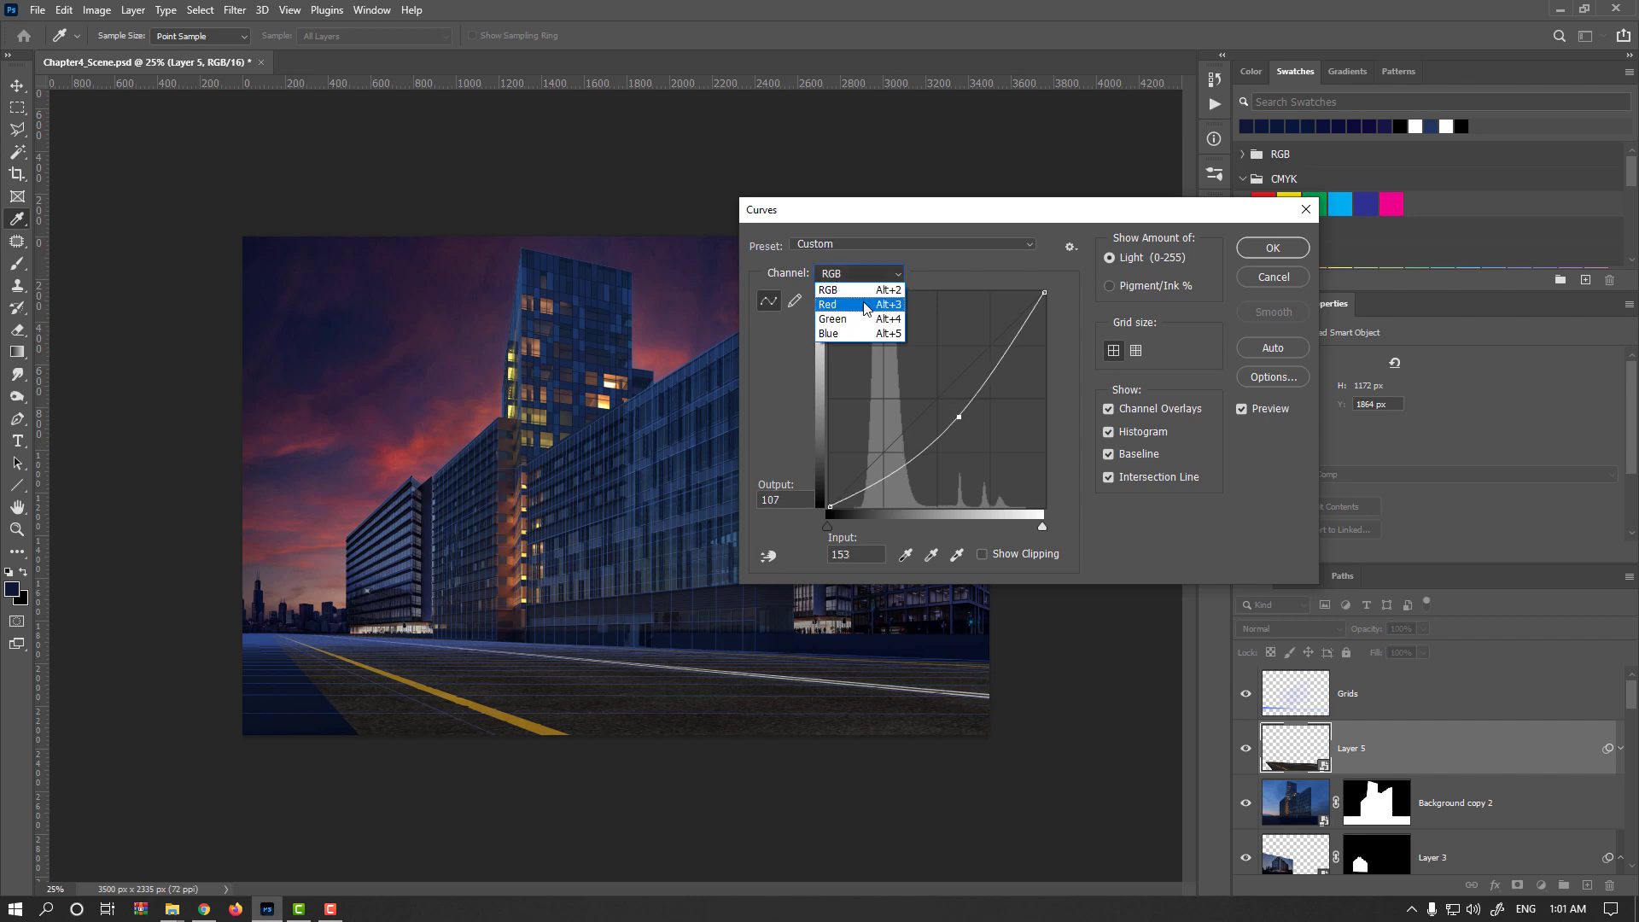
left_click(862, 335)
left_click(930, 399)
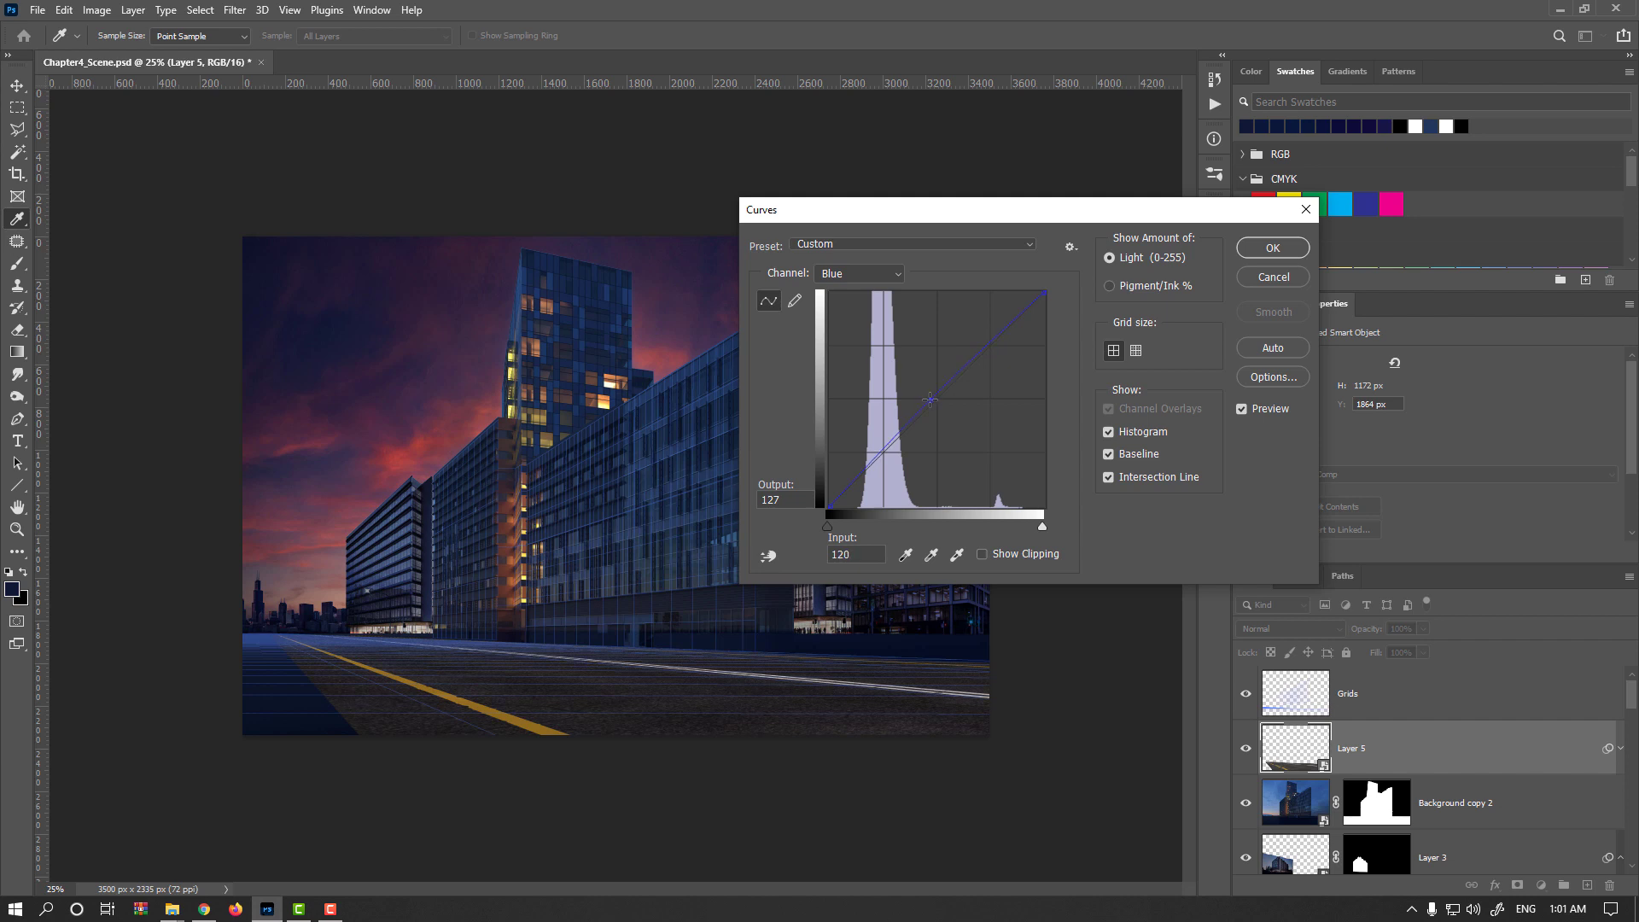
Step: Lower the green curve to output 125 at input 132, pull the red midtones down slightly, and apply the Curves adjustment
left_click(859, 274)
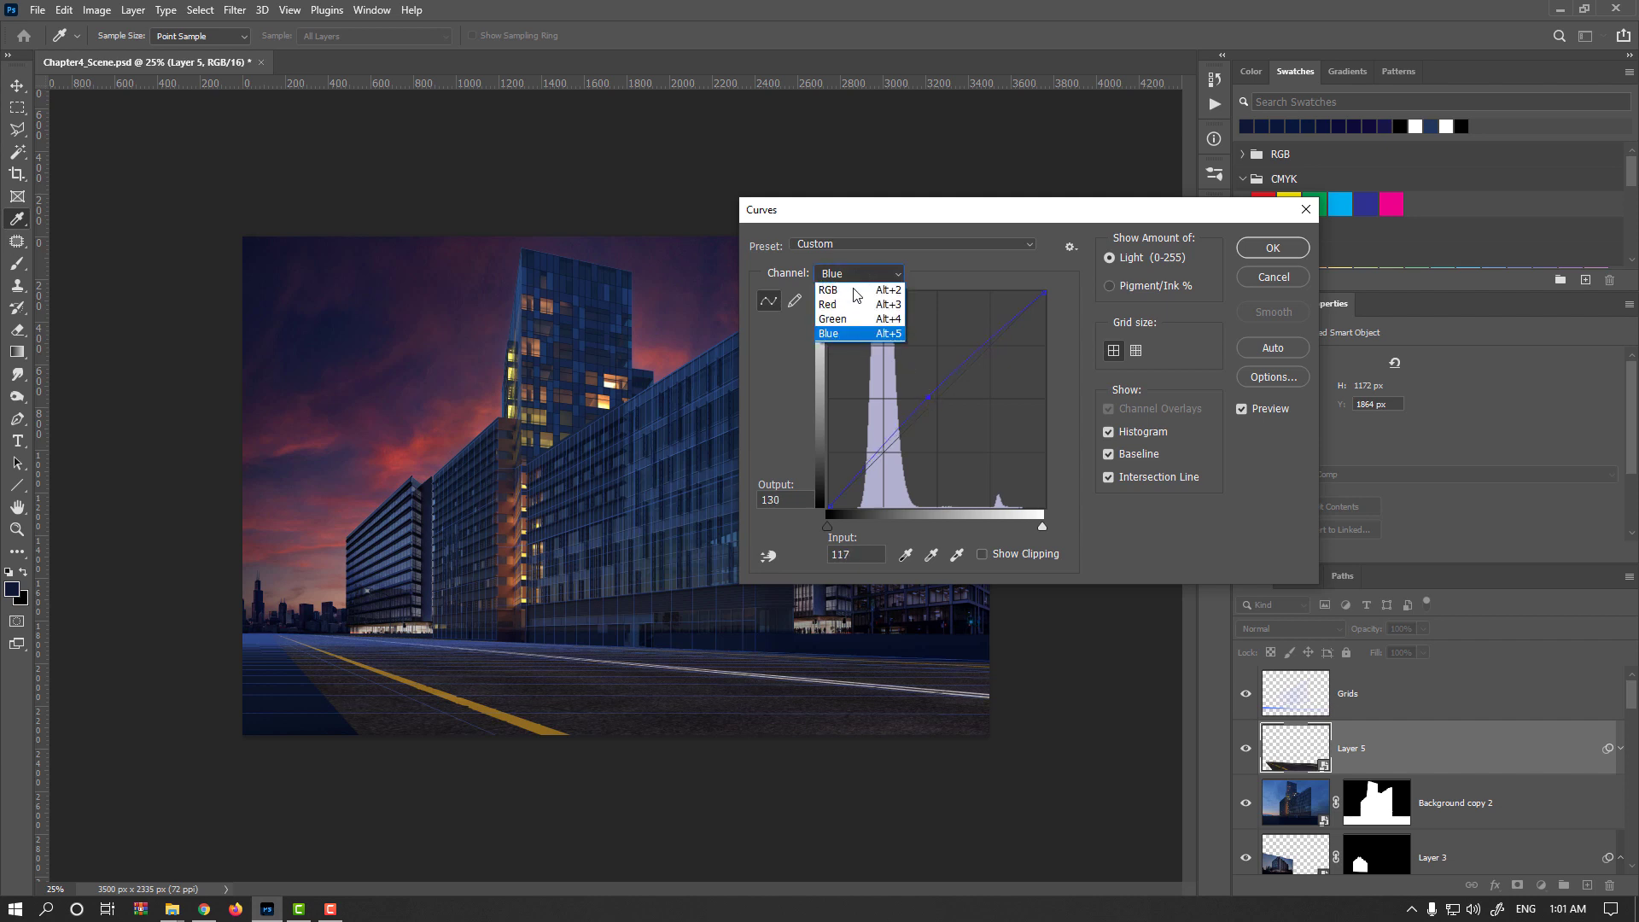
left_click(862, 319)
left_click(938, 403)
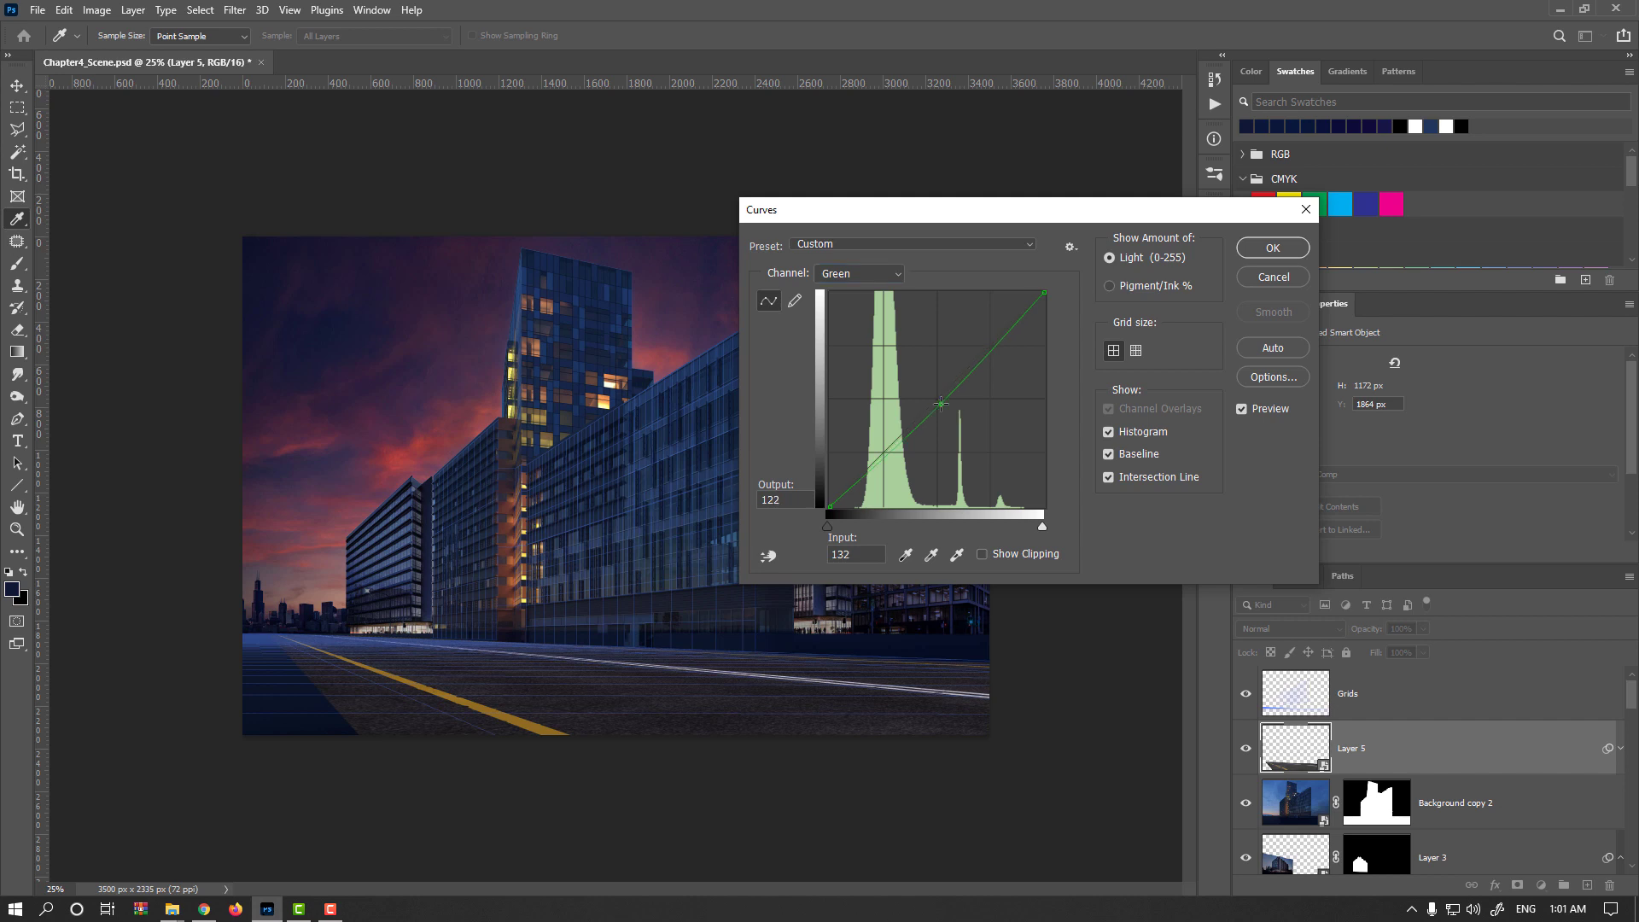
left_click(860, 274)
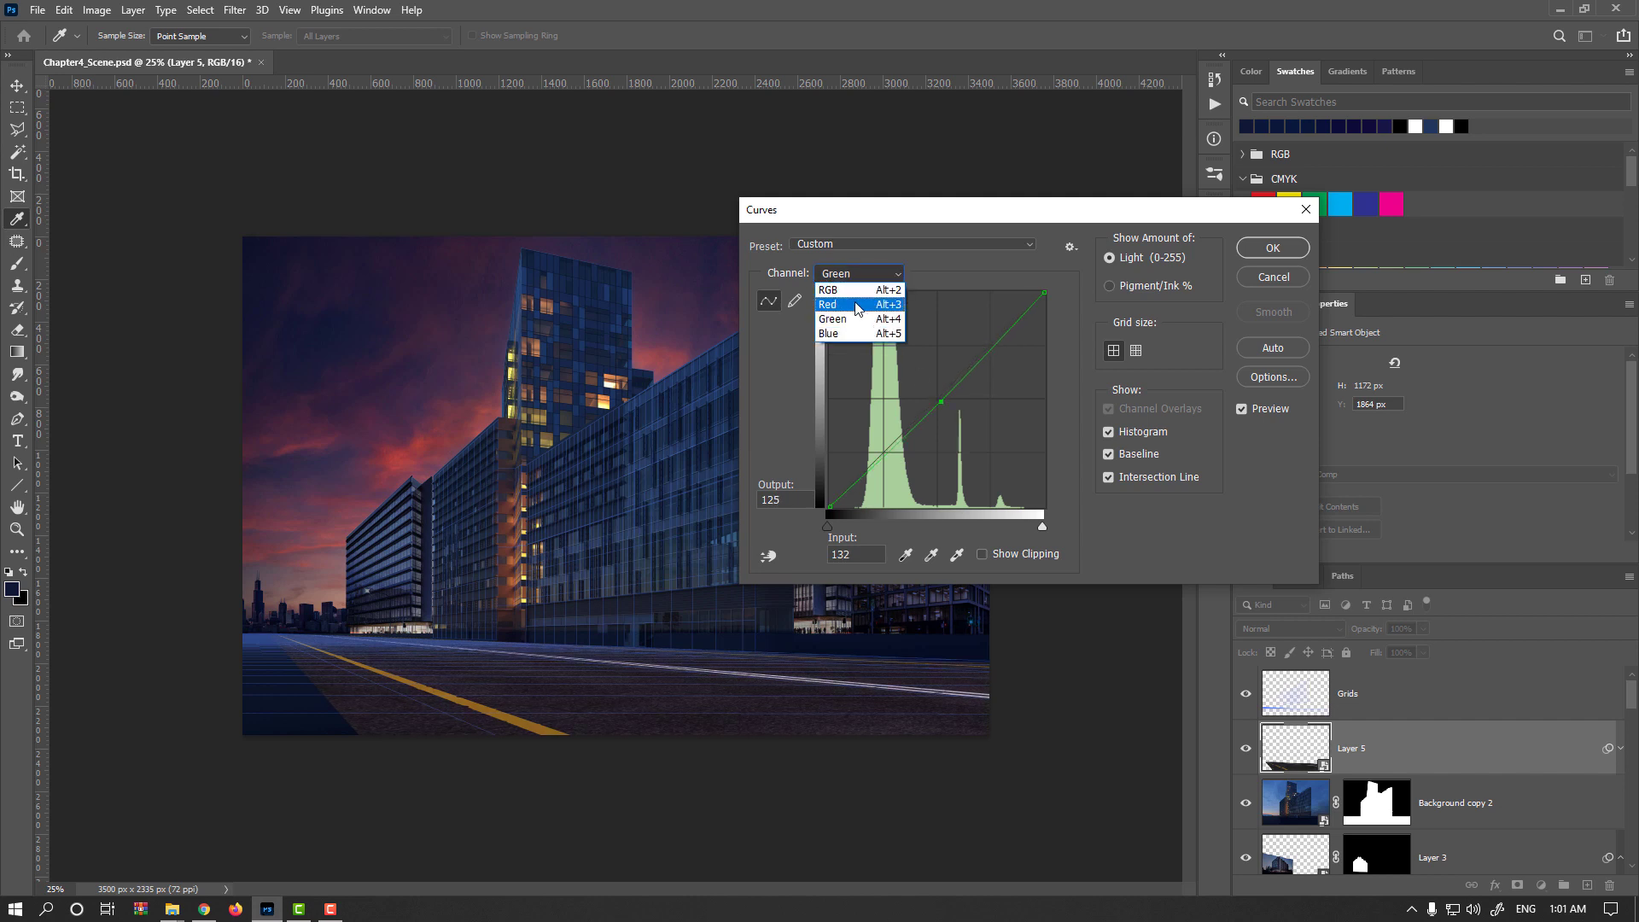
left_click(857, 306)
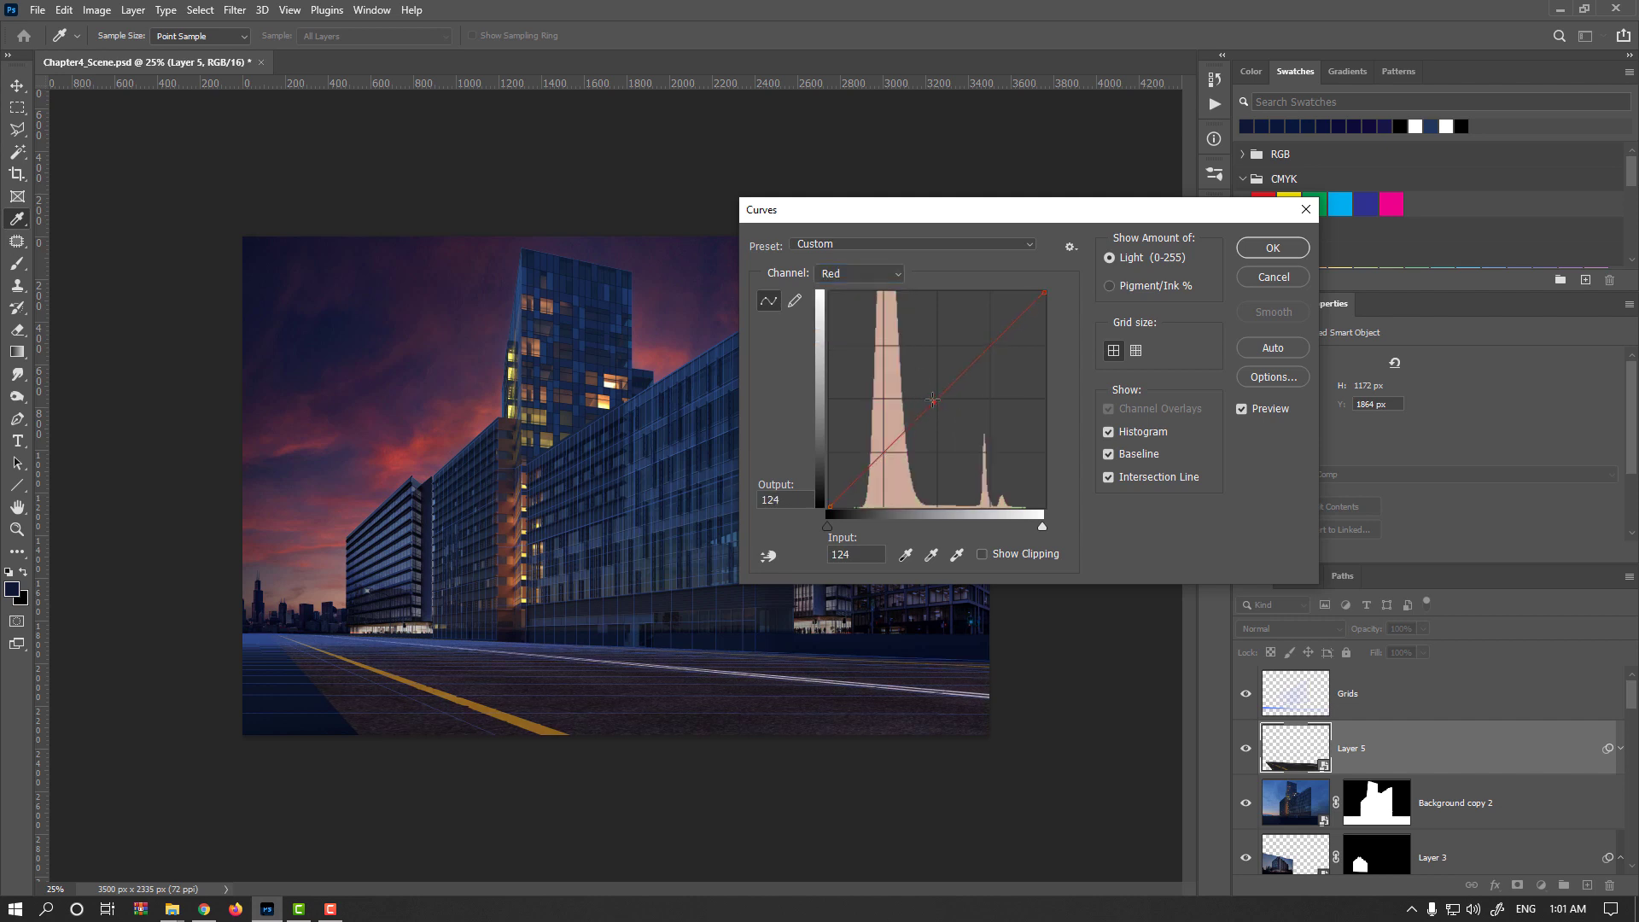
left_click_drag(932, 399, 939, 407)
left_click(1273, 247)
Step: Hide the Grids layer to view the darkened road in the scene
left_click(1245, 693)
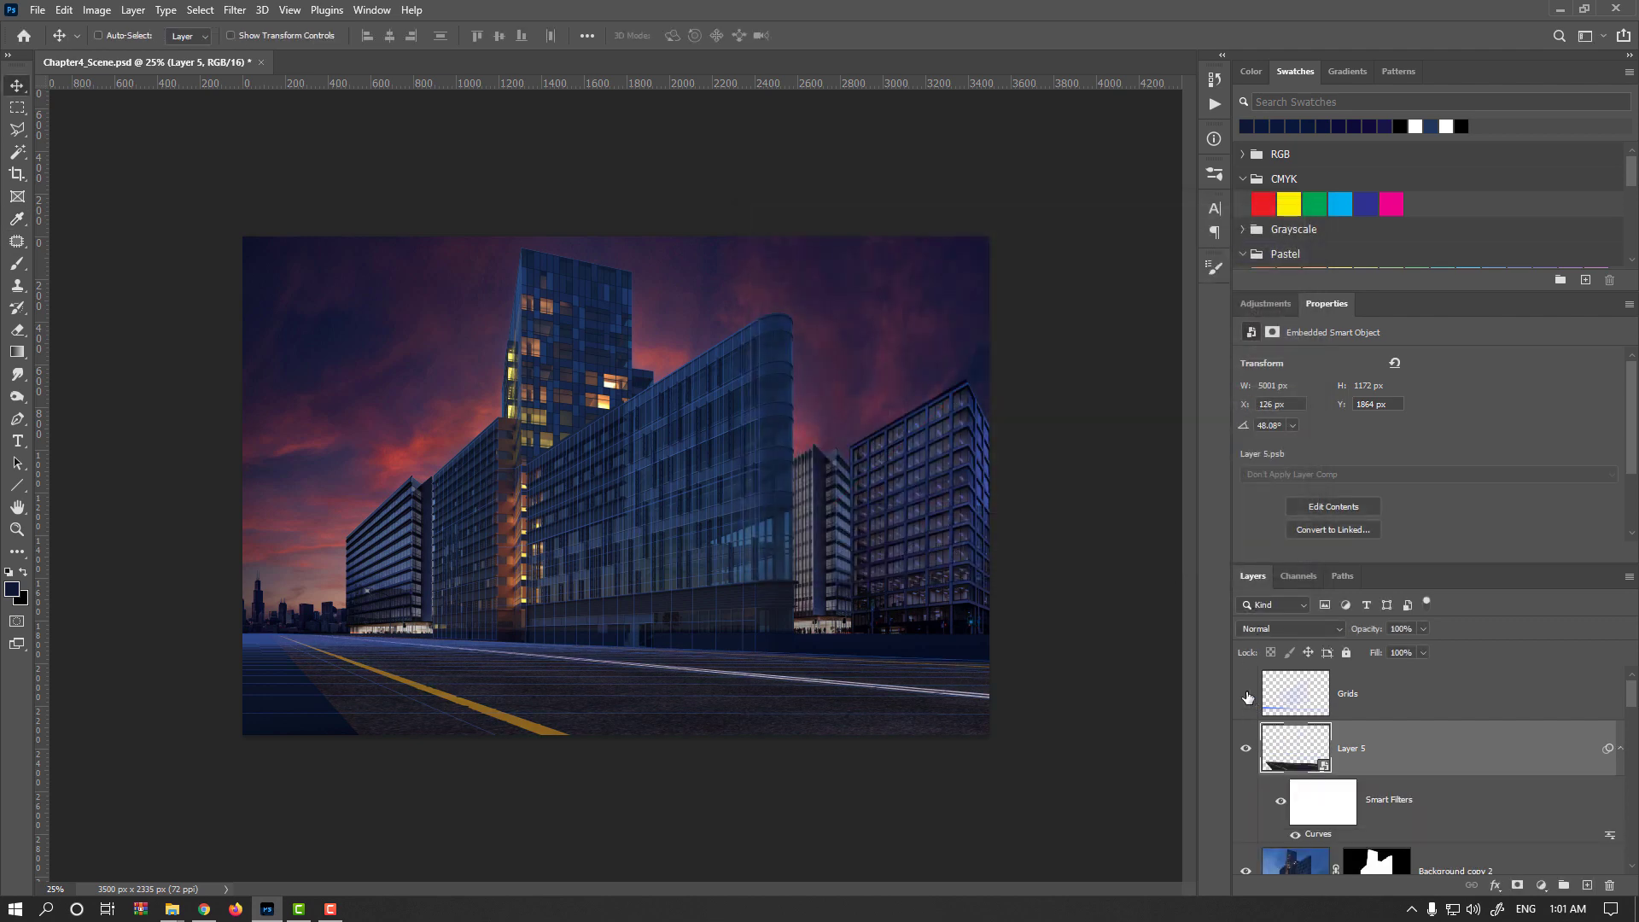
key("ctrl+minus")
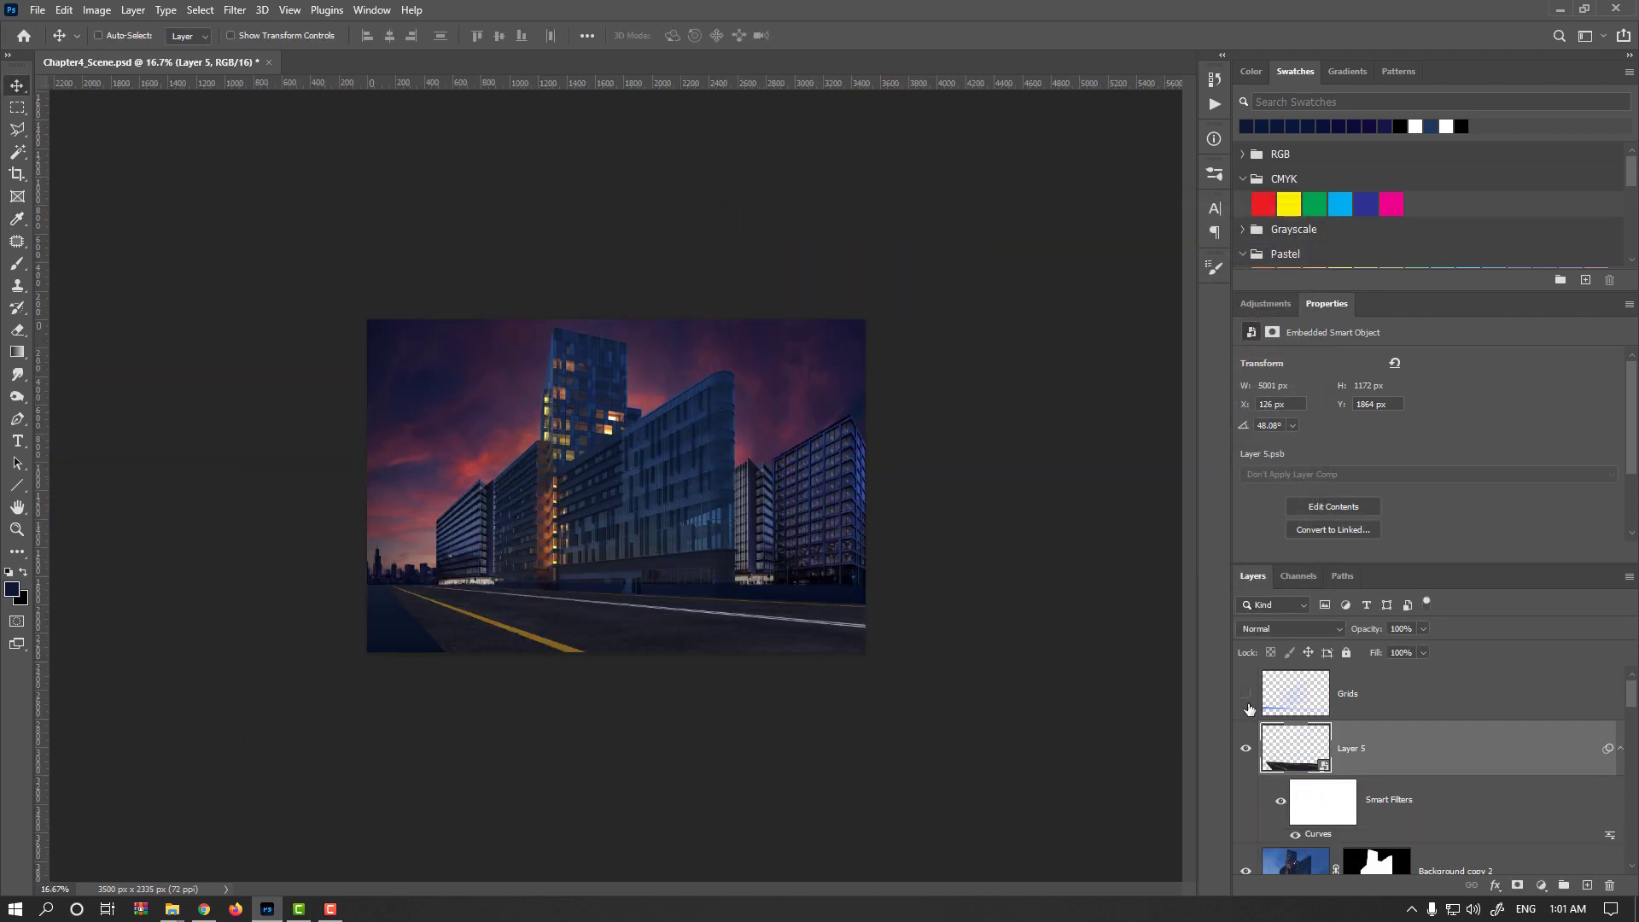
key("ctrl+plus")
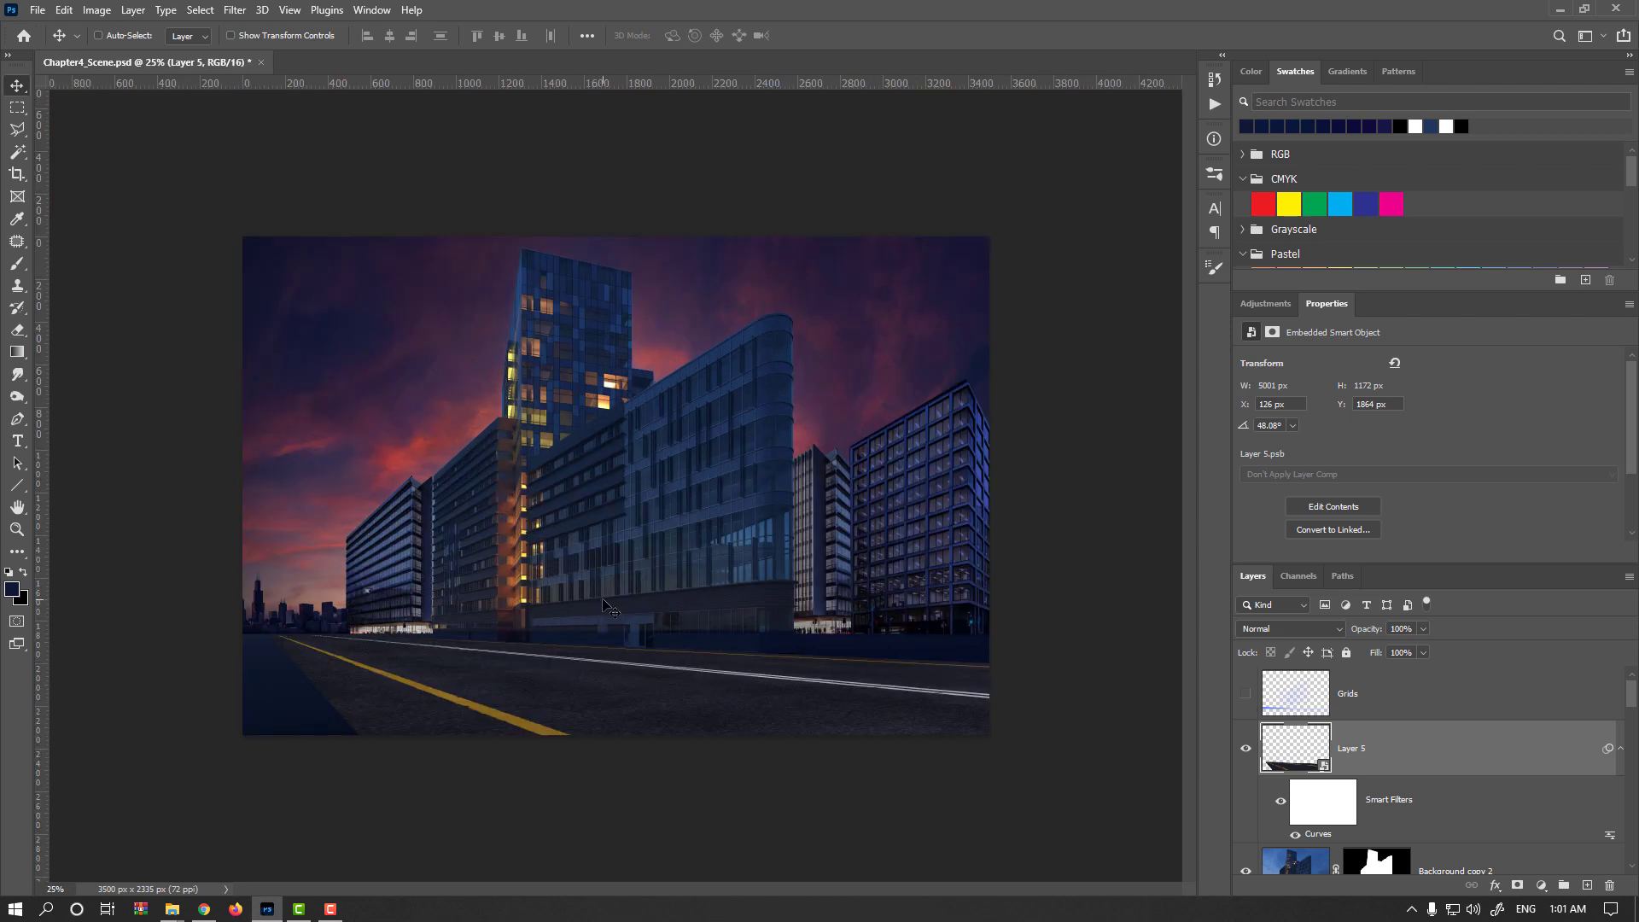
Step: Add a second Curves adjustment to the road layer, lowering the RGB midtones to output 114 at input 144
key("ctrl+m")
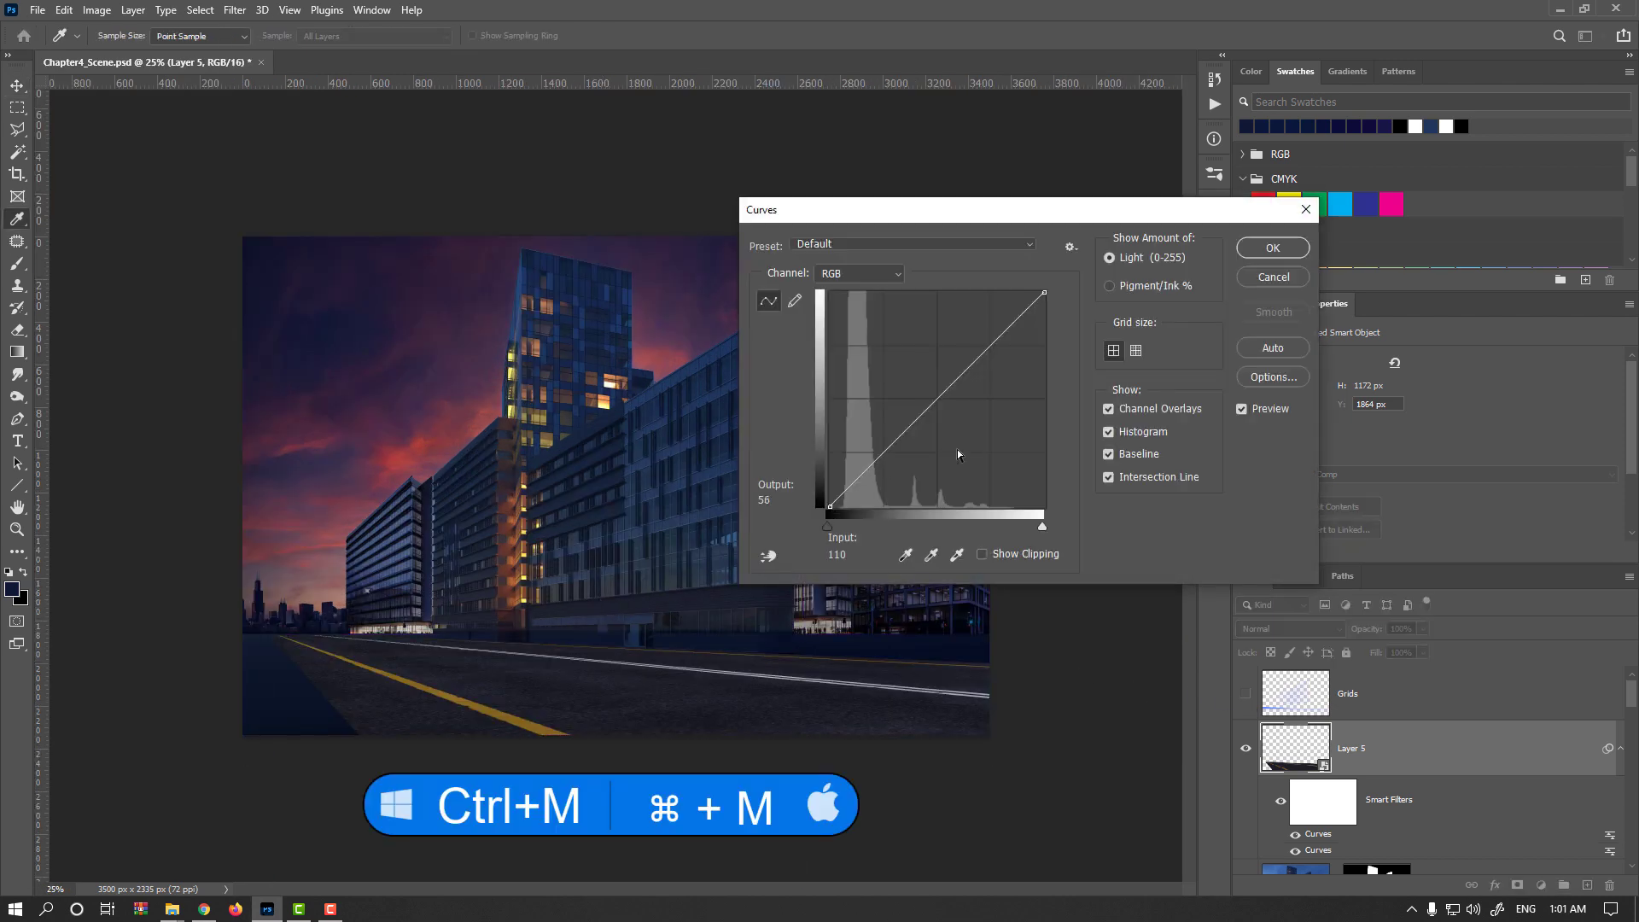
left_click_drag(944, 407, 951, 410)
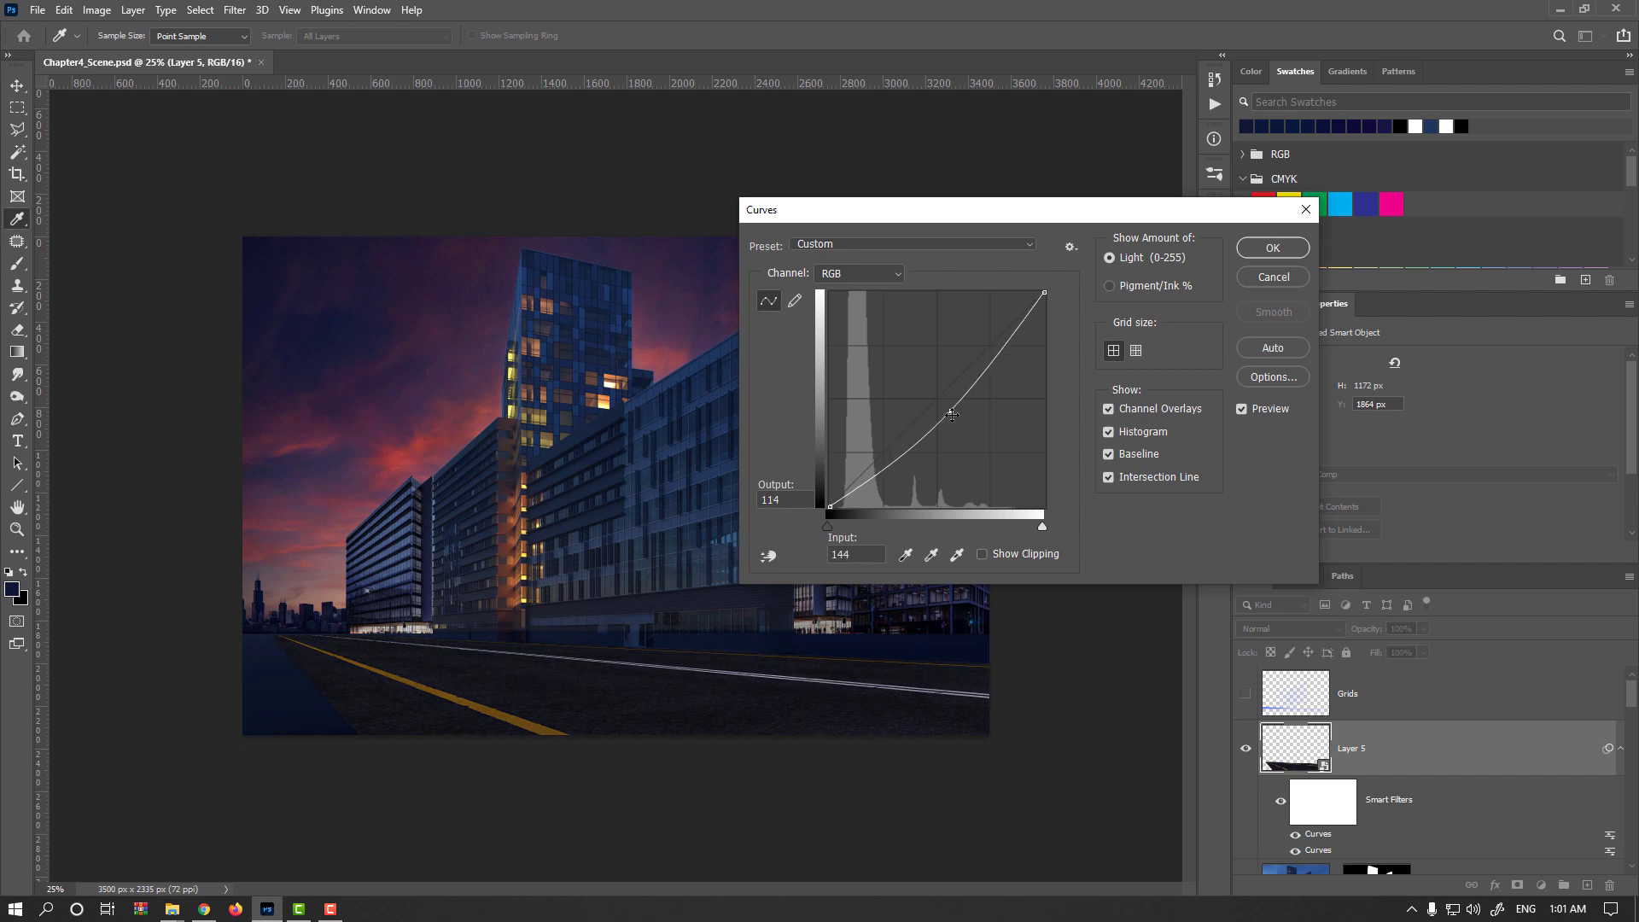
key("Return")
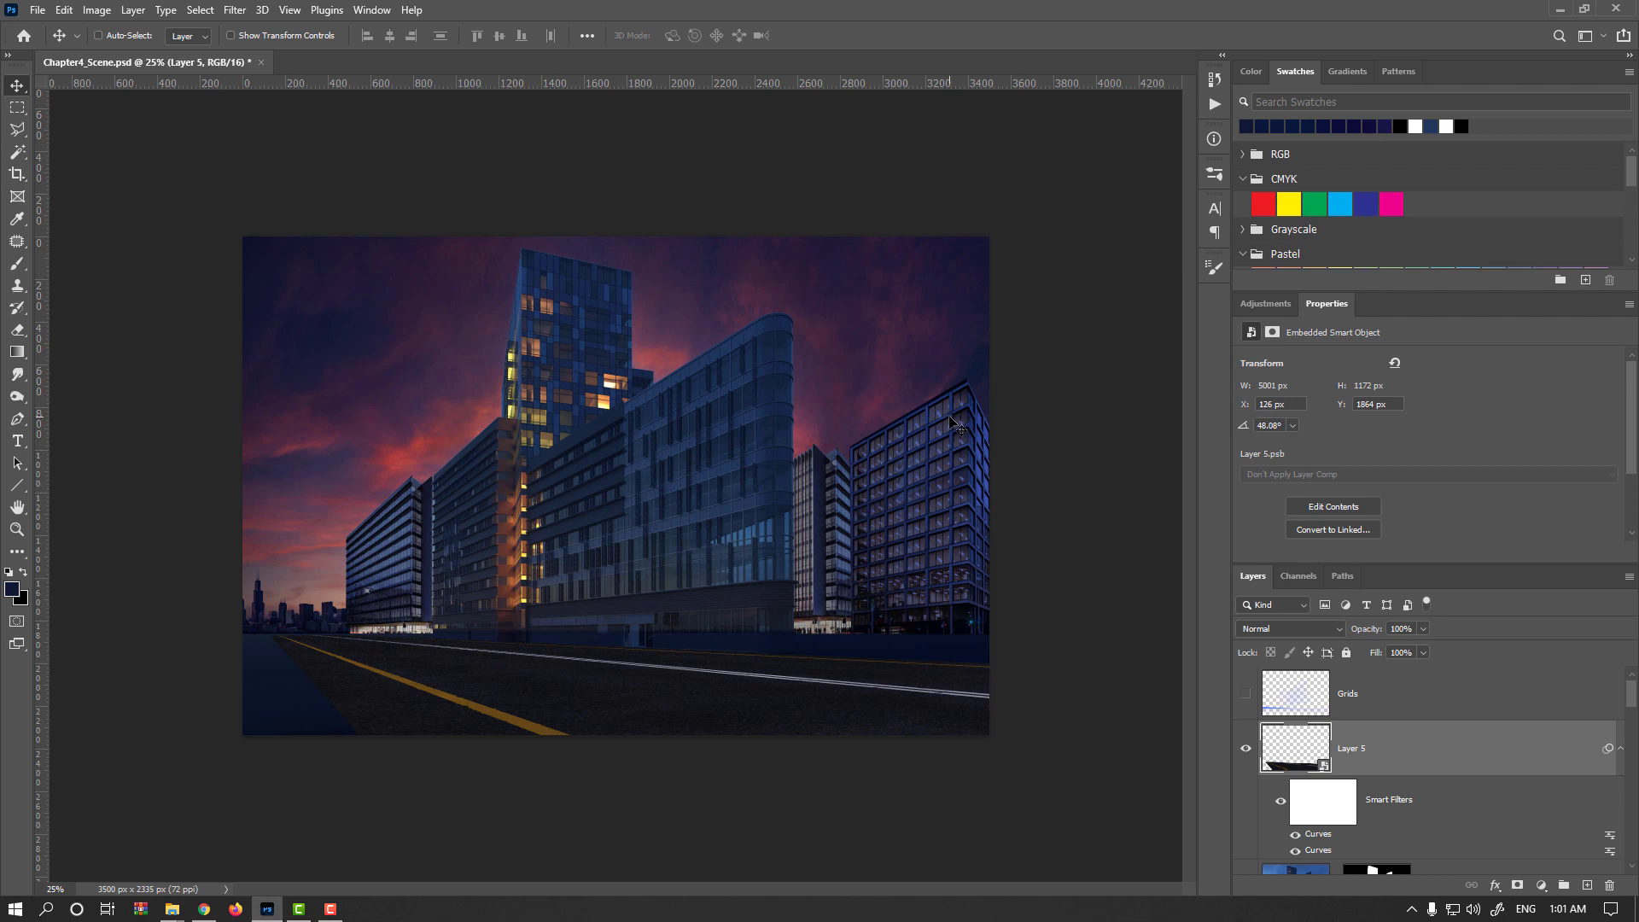
Step: Apply a Hue/Saturation adjustment to the road layer with Saturation -29 and Lightness -7
key("ctrl+u")
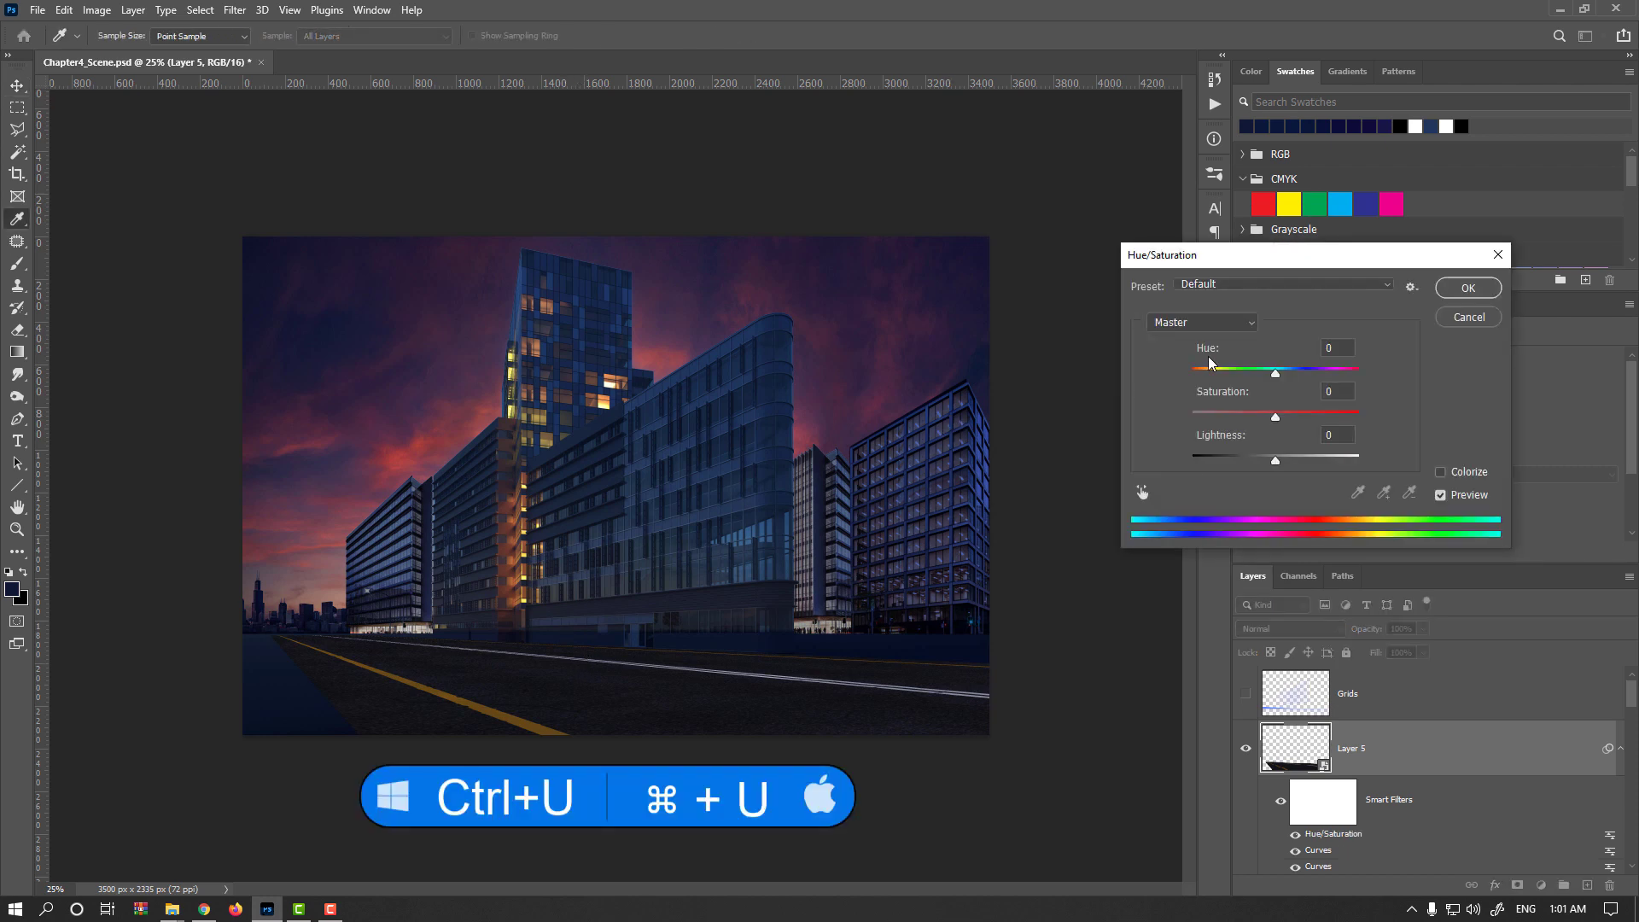
left_click_drag(1255, 256, 1051, 217)
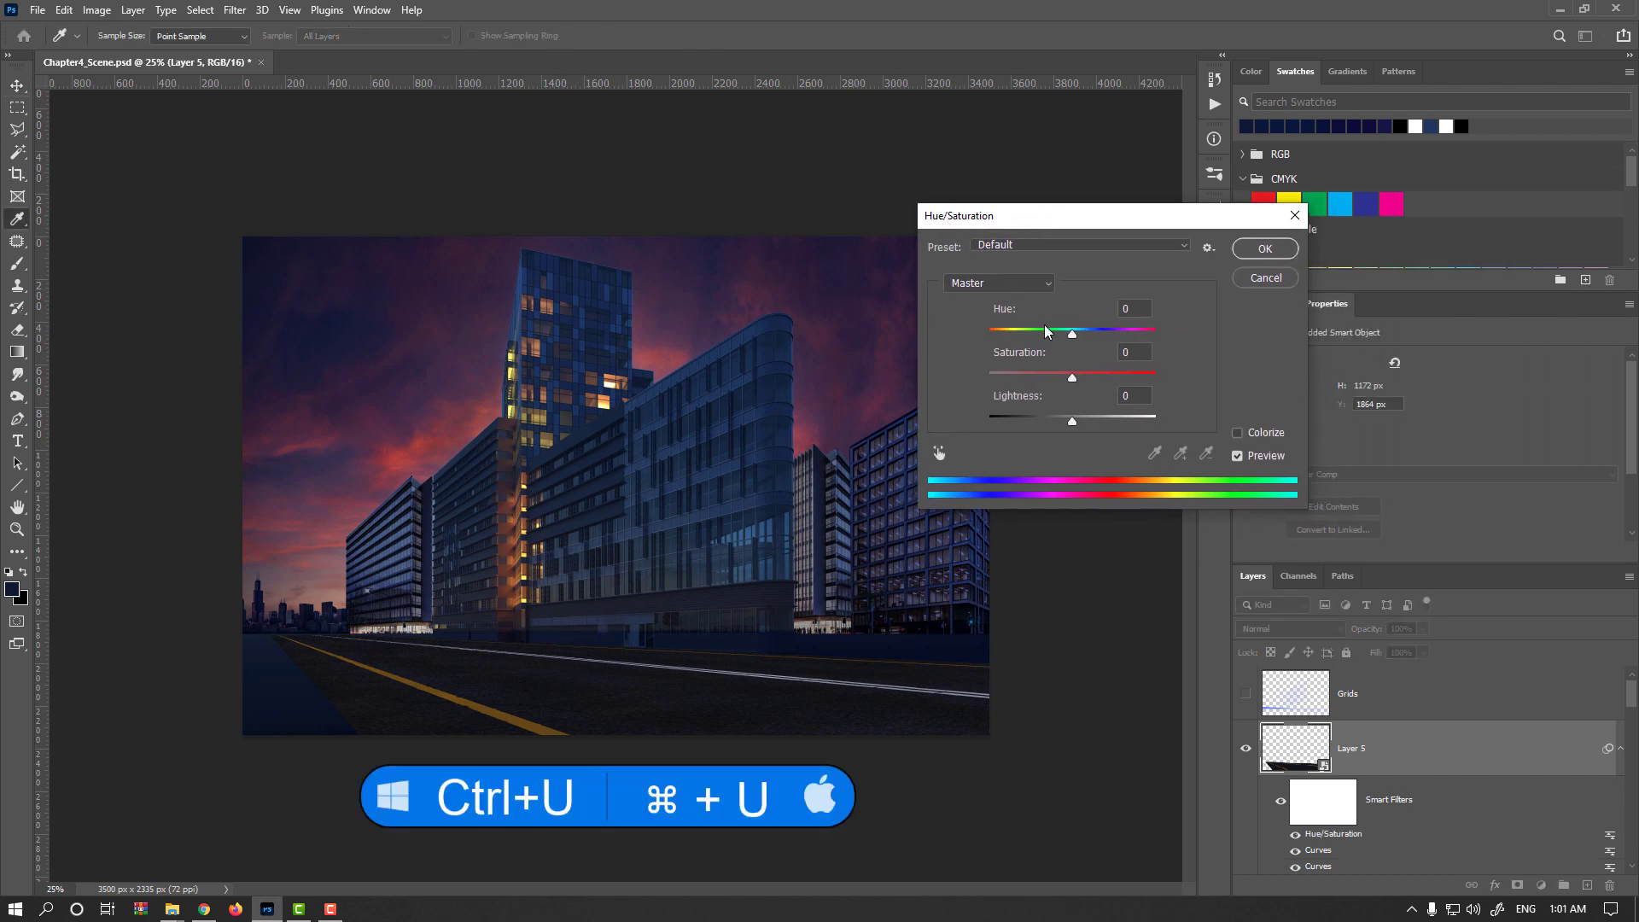
left_click_drag(1072, 377, 1068, 427)
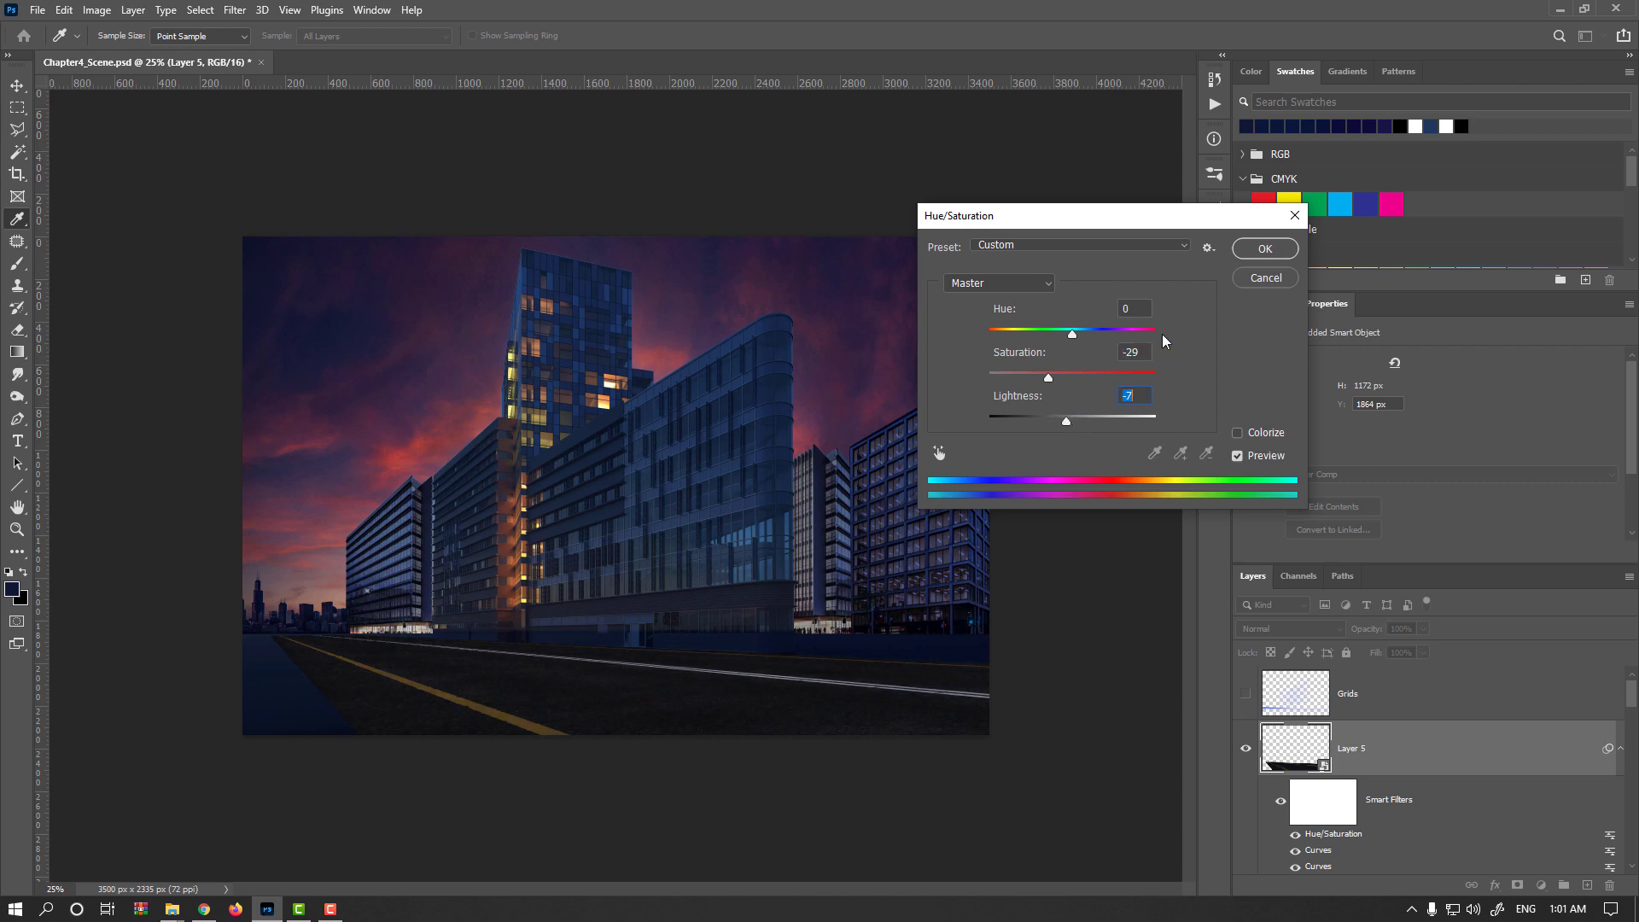
left_click(1264, 248)
Step: Apply an Exposure adjustment to the road layer with Exposure set to -1.34
left_click(96, 9)
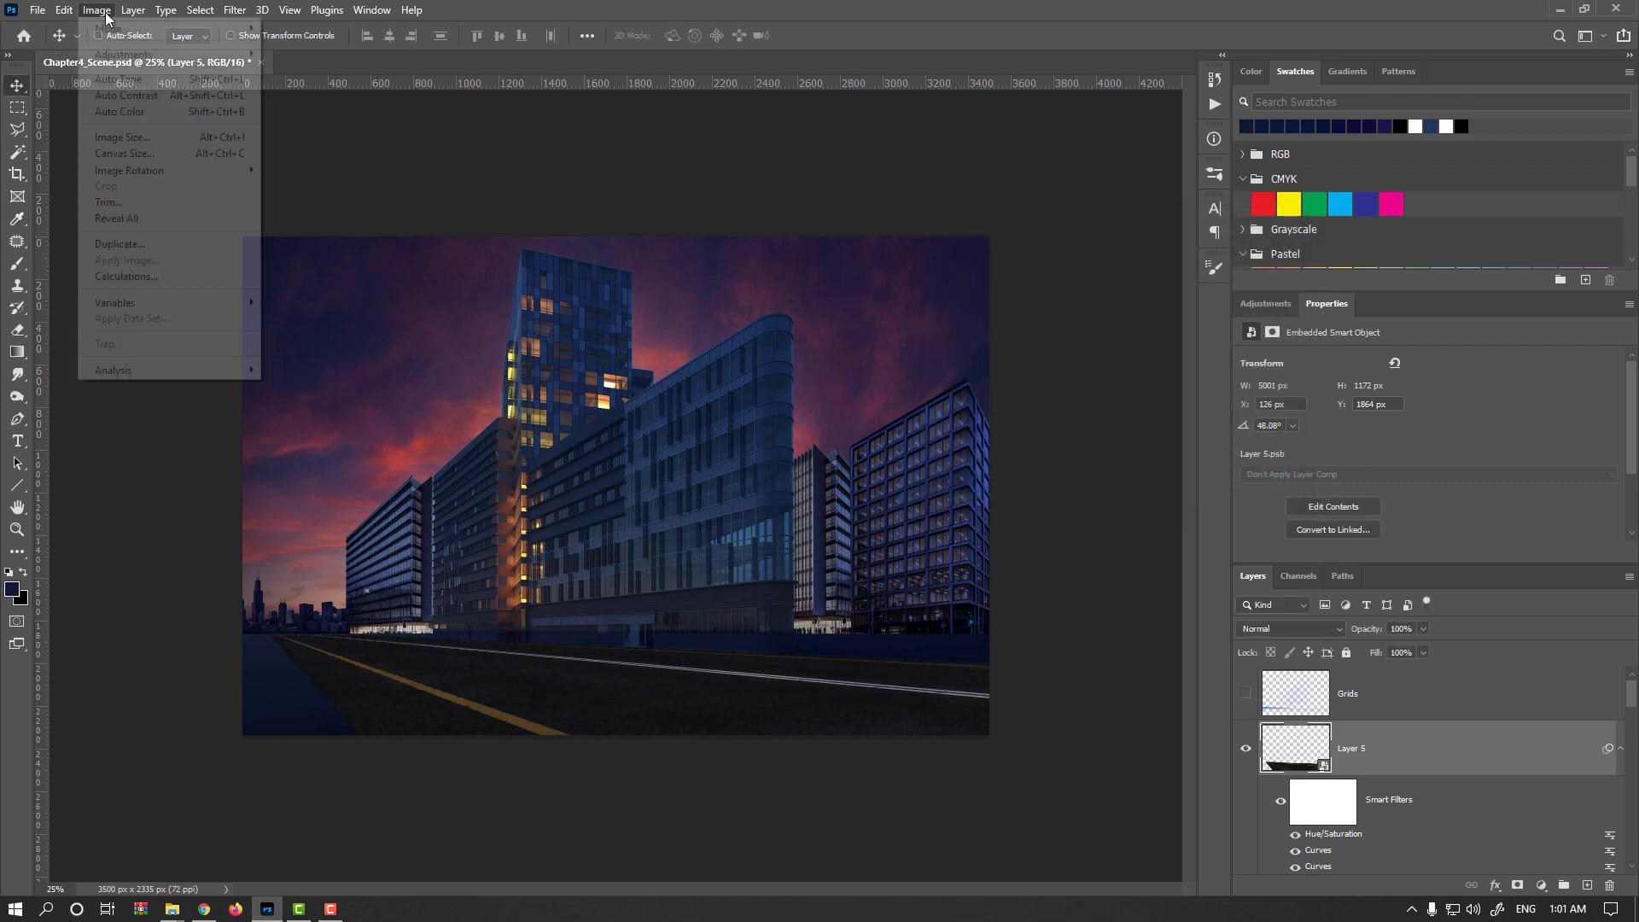
mouse_move(128, 54)
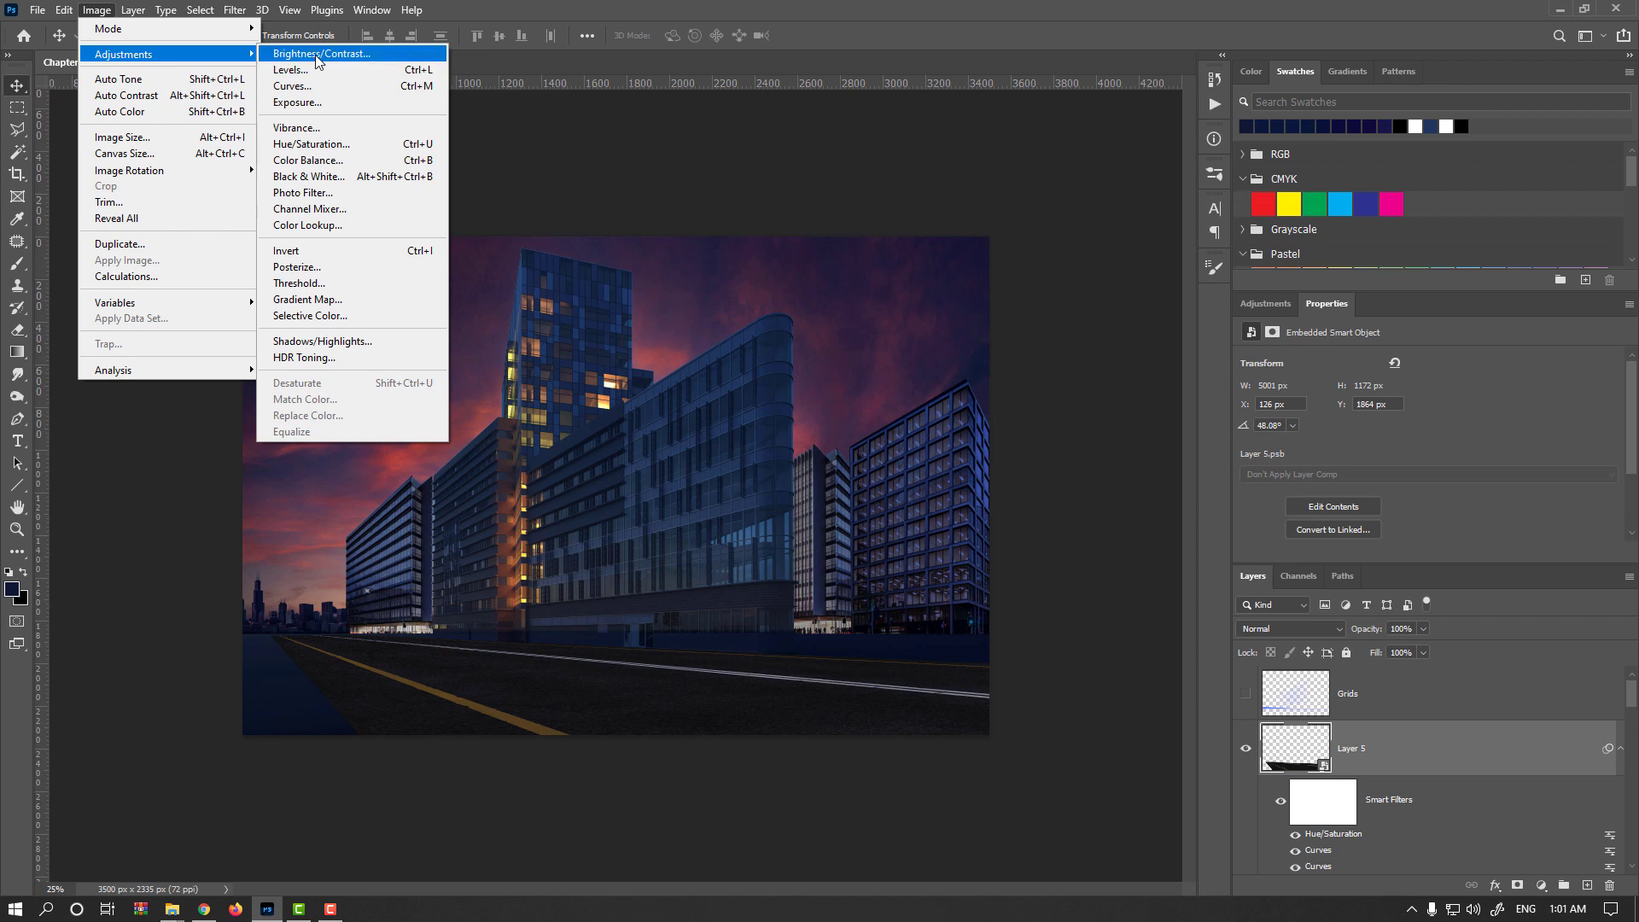
left_click(350, 102)
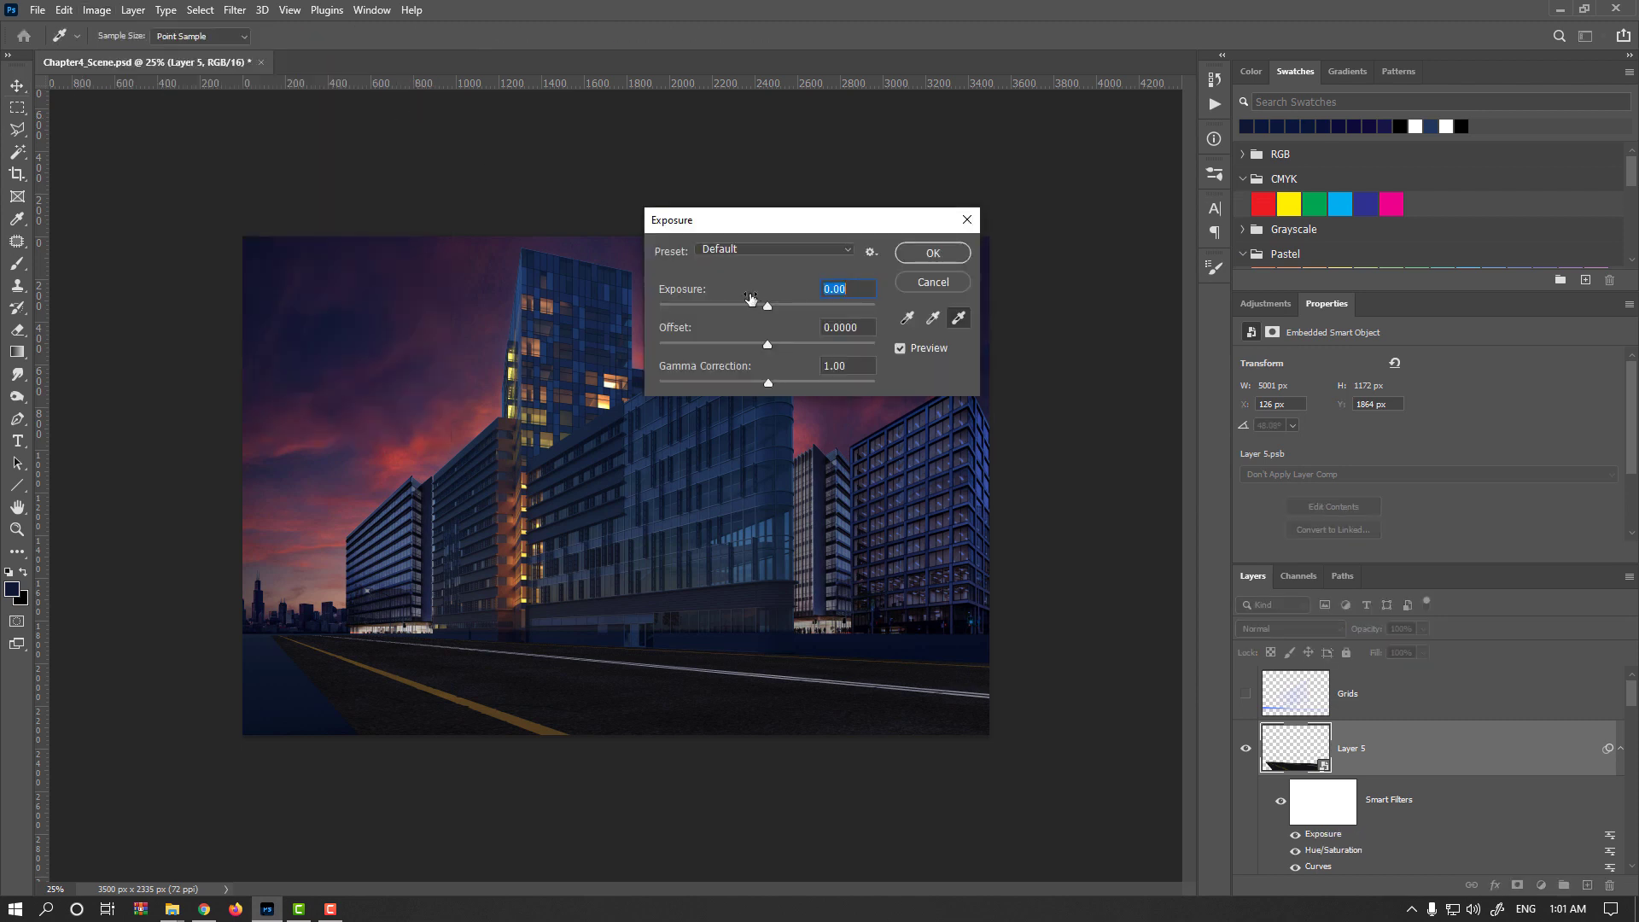
left_click_drag(767, 317, 746, 303)
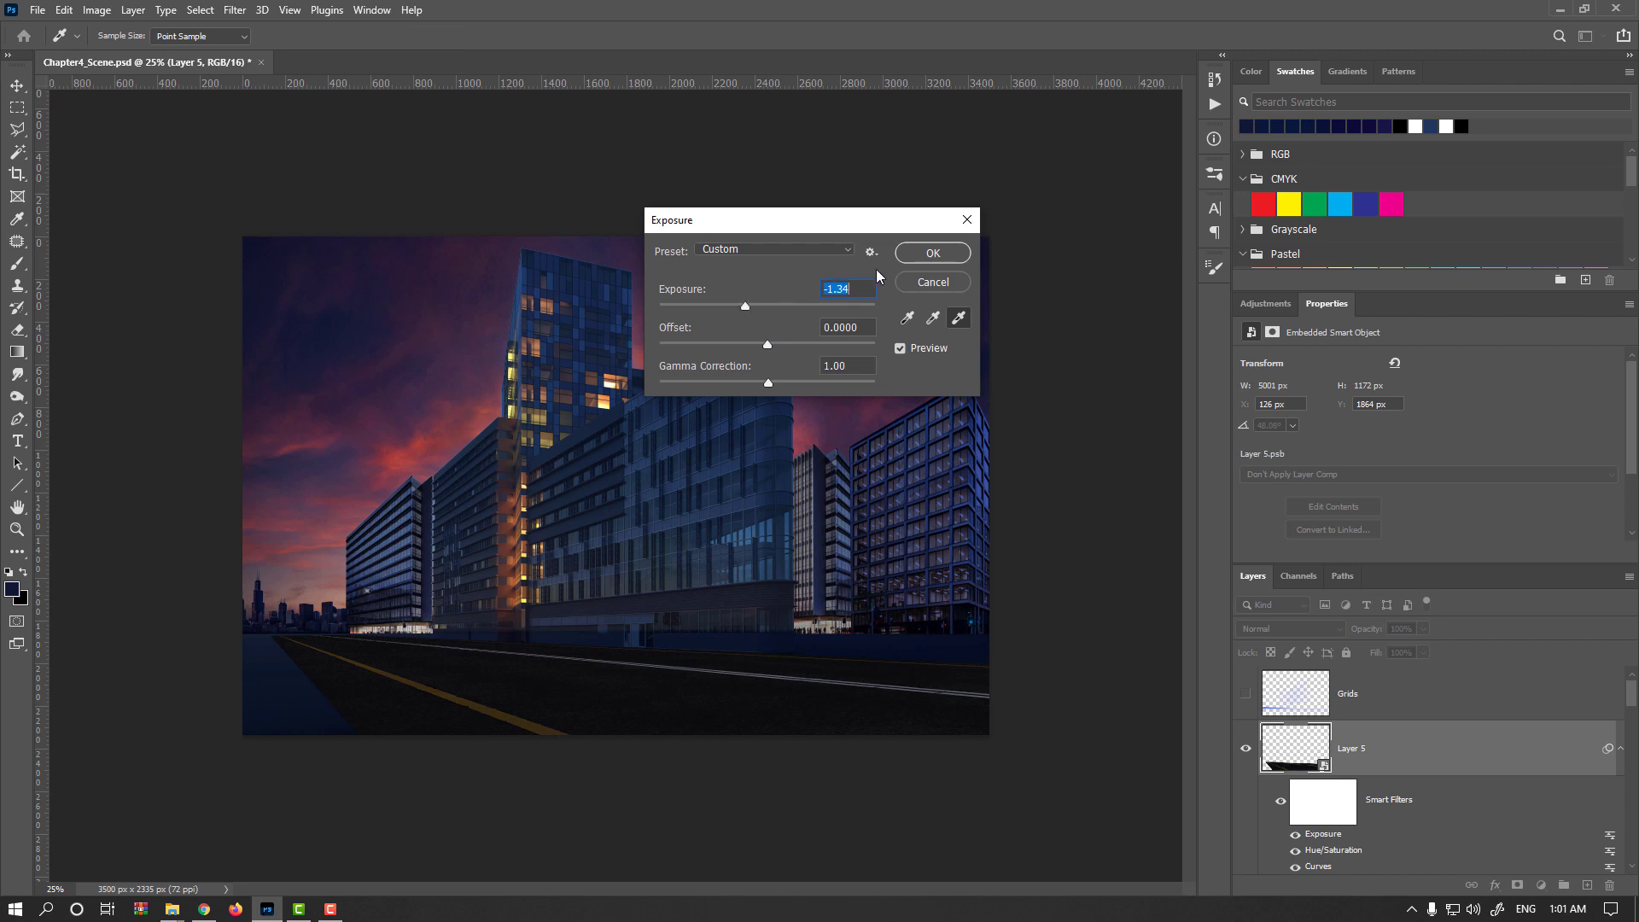
left_click(933, 253)
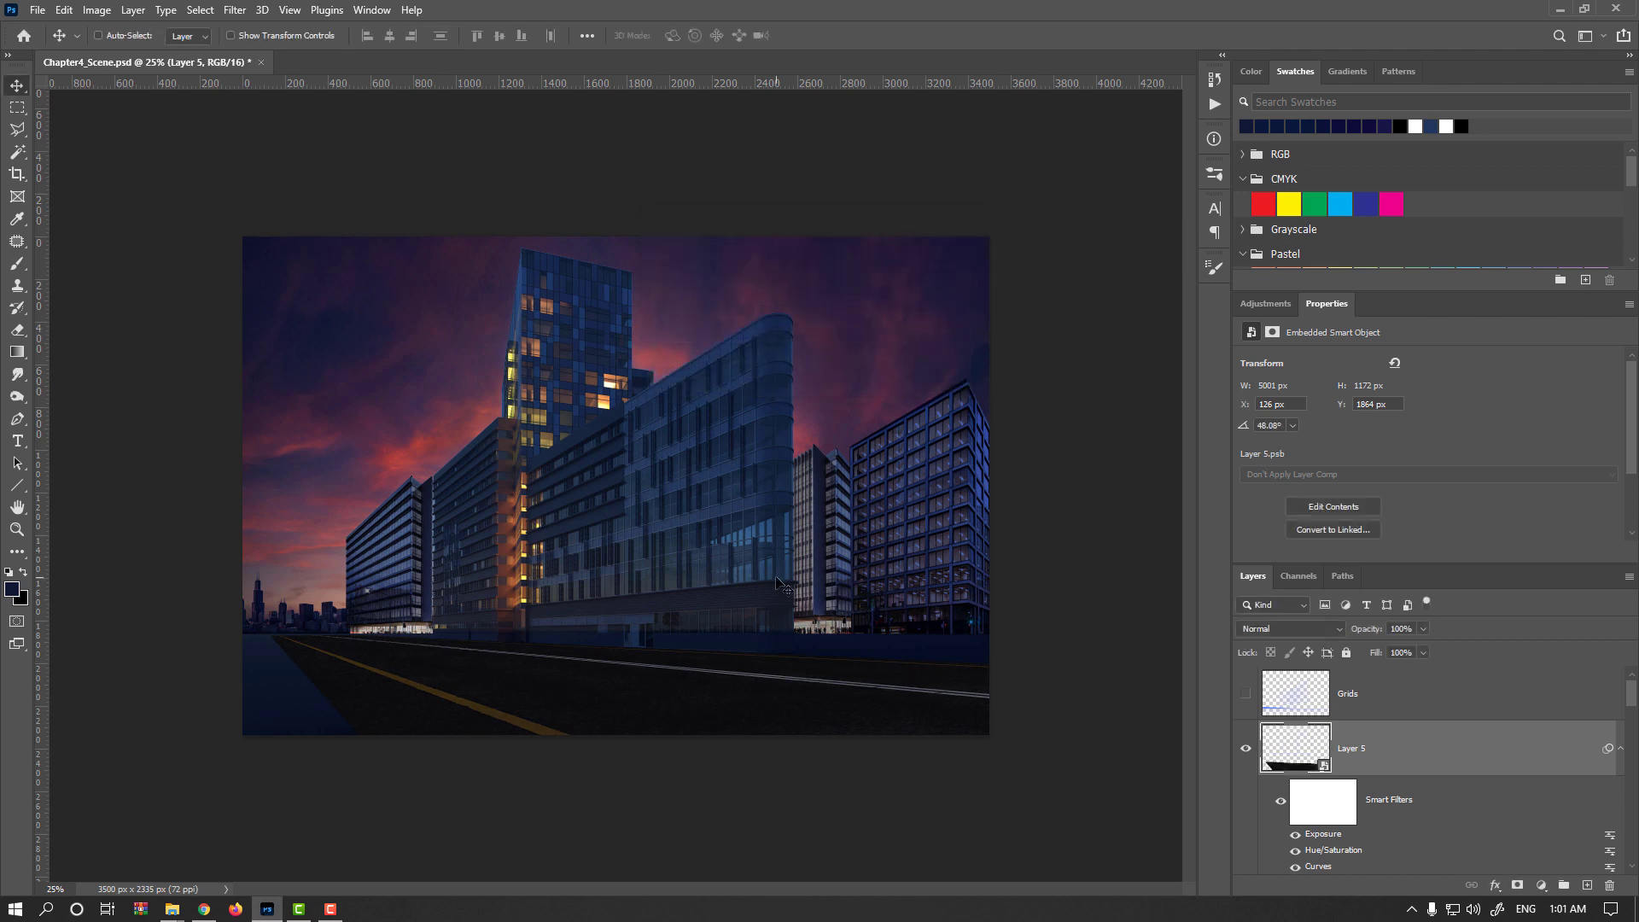